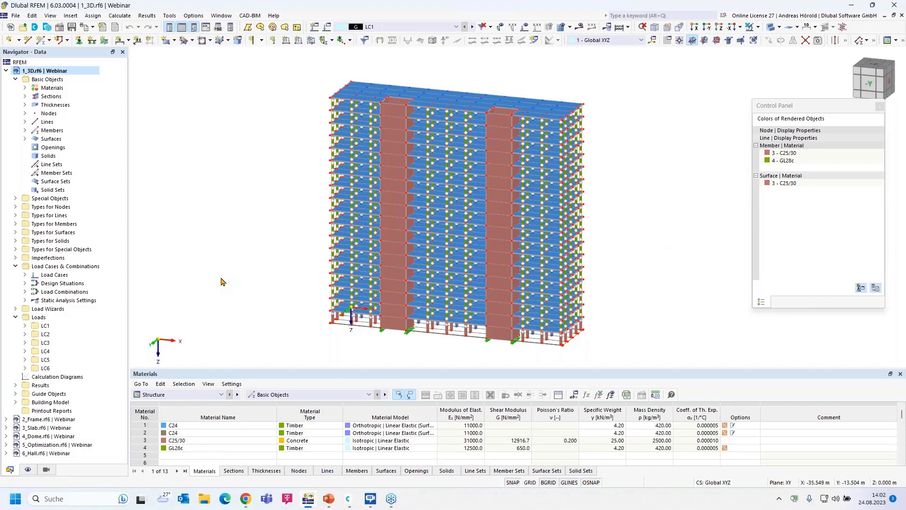
# Show only the surfaces with thickness 2, Uniform d: 200.0 mm, through the generated visibilities by thickness
pyautogui.click(46, 470)
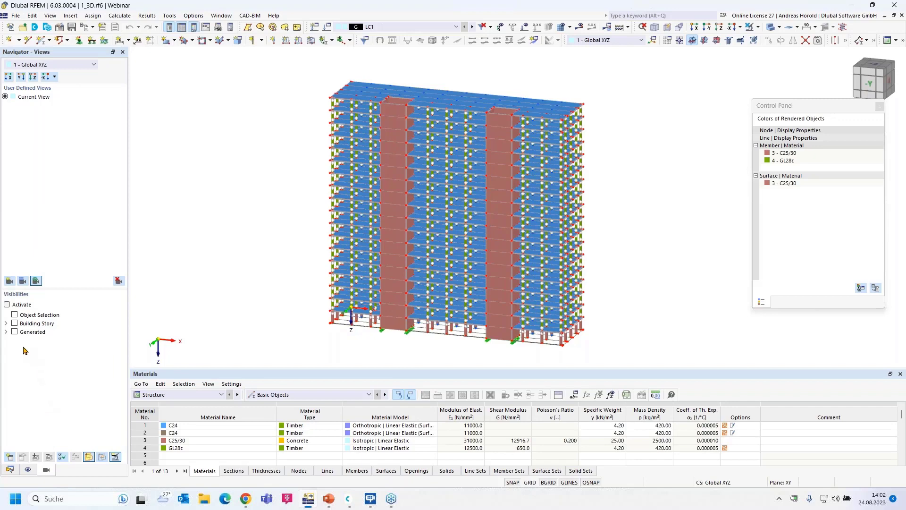
pyautogui.click(6, 332)
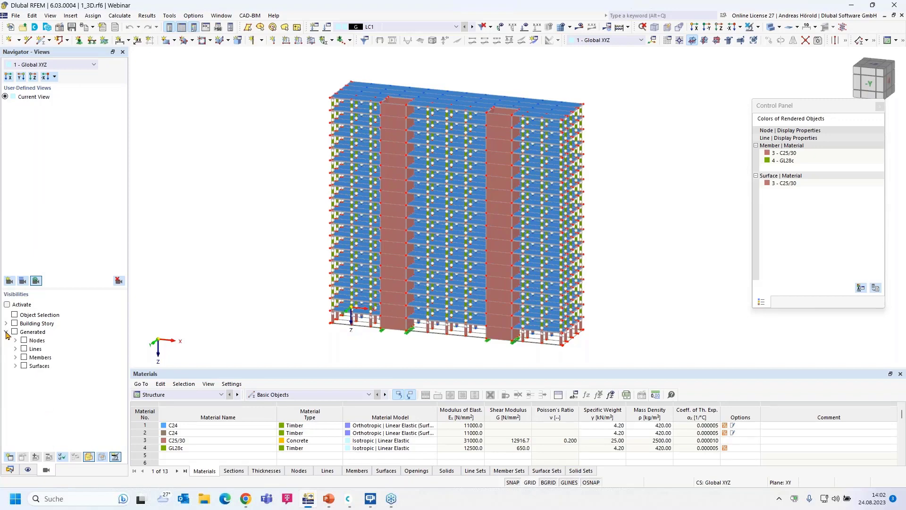
pyautogui.click(16, 365)
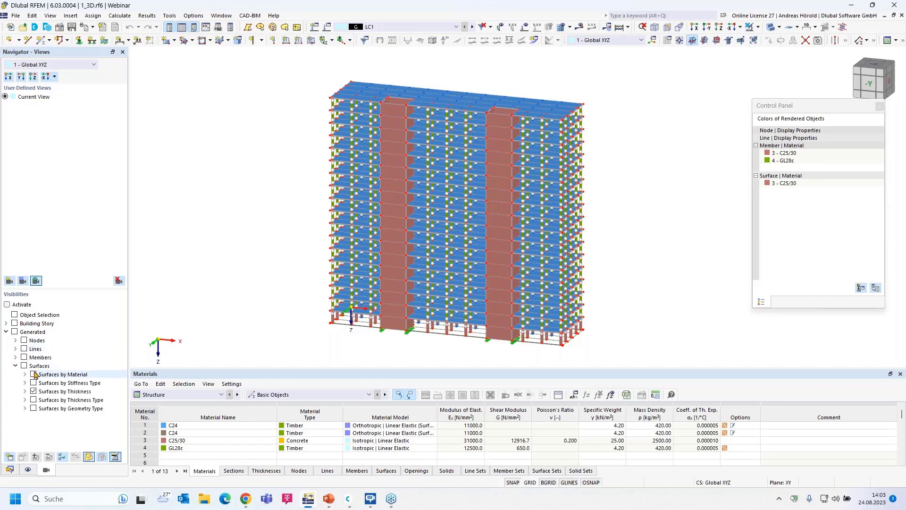
pyautogui.click(26, 391)
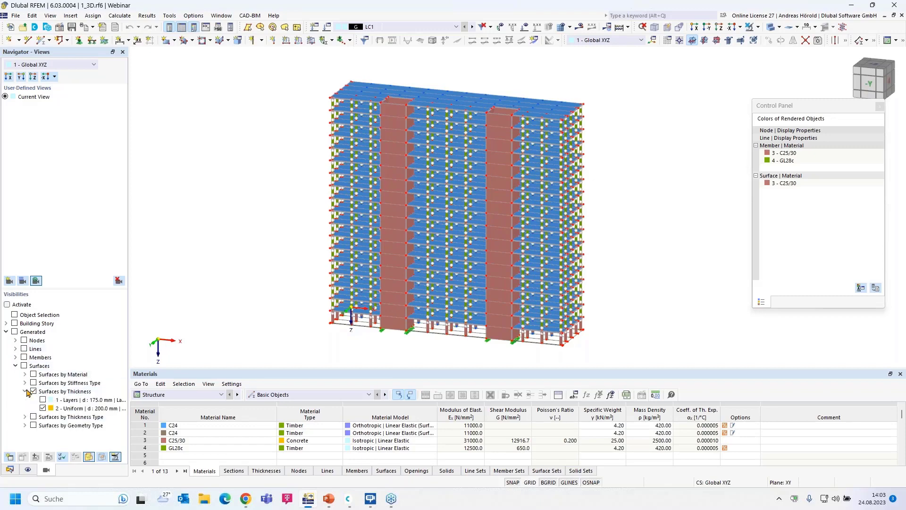
pyautogui.click(43, 408)
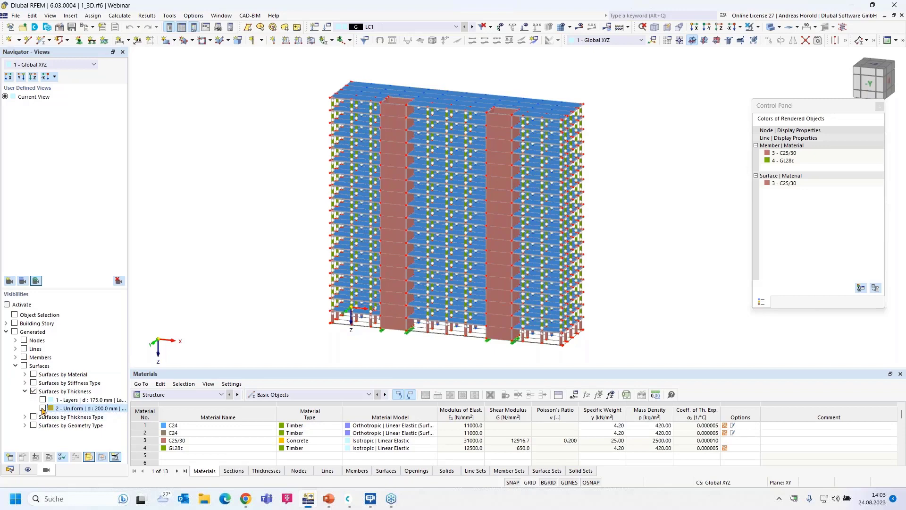
pyautogui.click(43, 409)
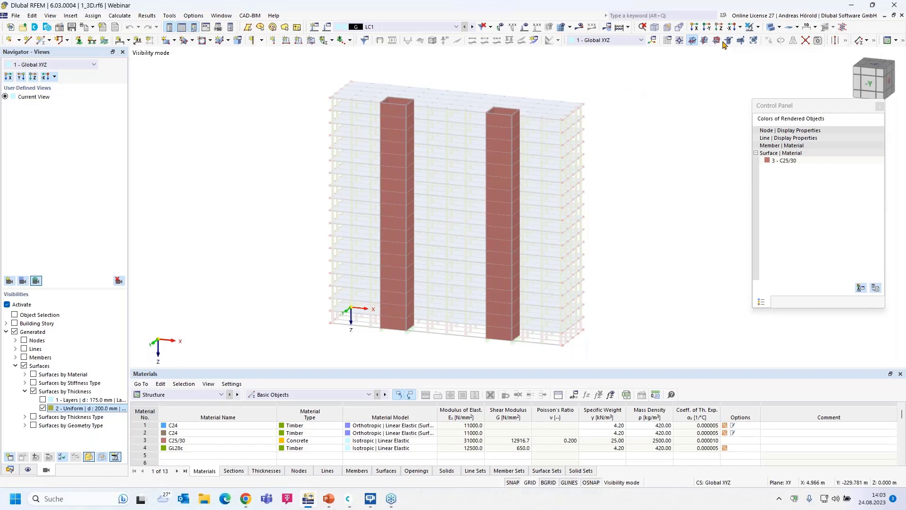
# Show the reverse visibility of the isolated core walls and return to the previous visibility
pyautogui.click(759, 28)
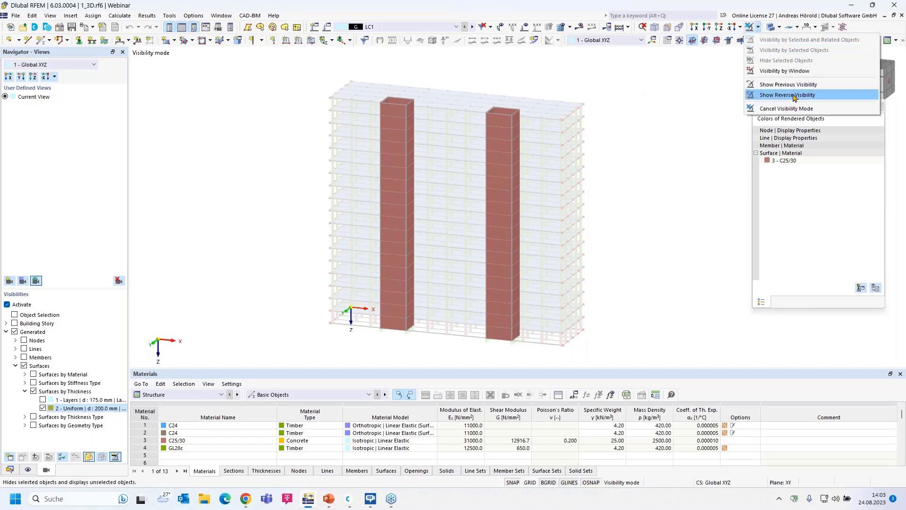
pyautogui.click(794, 96)
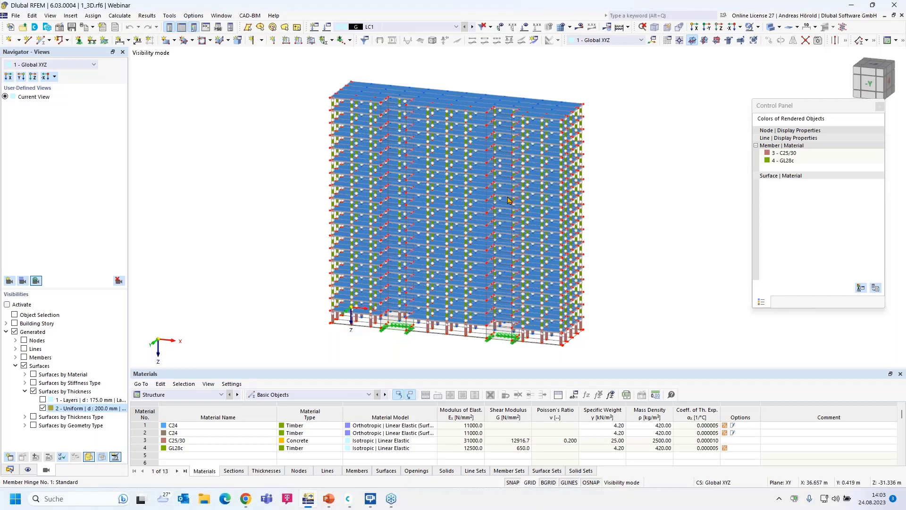
pyautogui.click(758, 27)
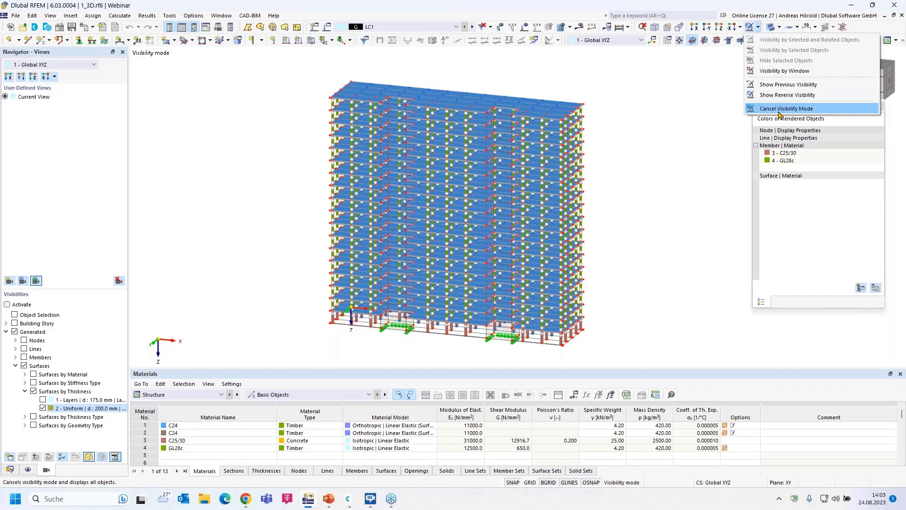
pyautogui.click(778, 86)
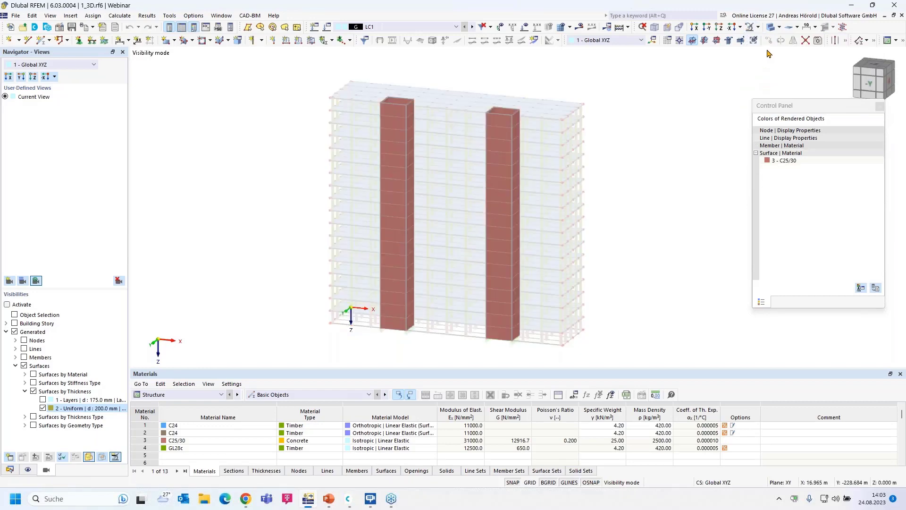
# Cancel the visibility mode to display all objects of the building
pyautogui.click(779, 27)
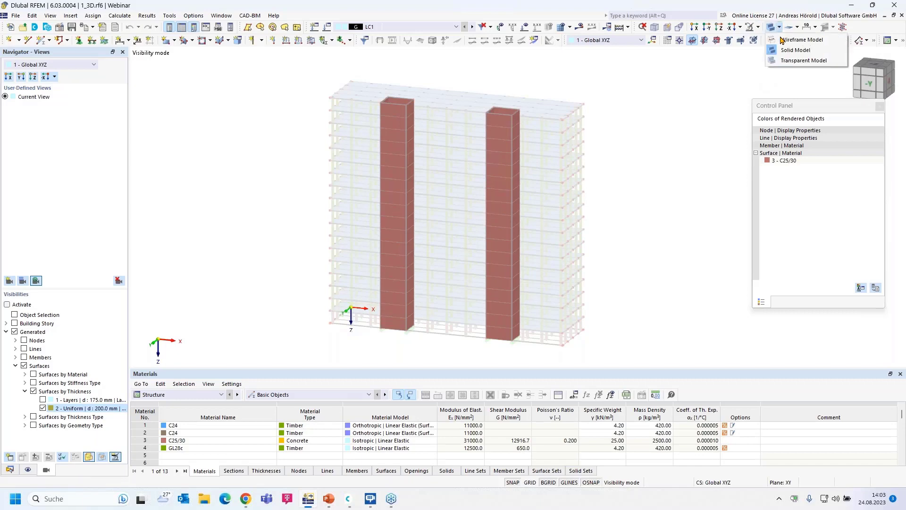
pyautogui.click(759, 27)
pyautogui.click(759, 26)
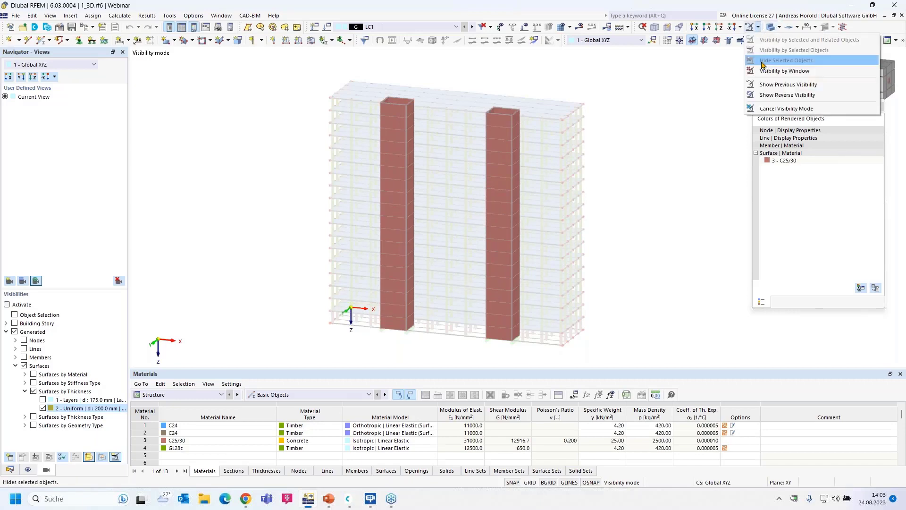
pyautogui.click(783, 108)
# Isolate the building's top two storeys with their related objects in the -Y view and show the reverse visibility
pyautogui.keyDown('ctrl'); pyautogui.moveTo(648, 233); pyautogui.dragTo(679, 201, button='middle'); pyautogui.keyUp('ctrl')
pyautogui.moveTo(597, 76); pyautogui.dragTo(299, 122)
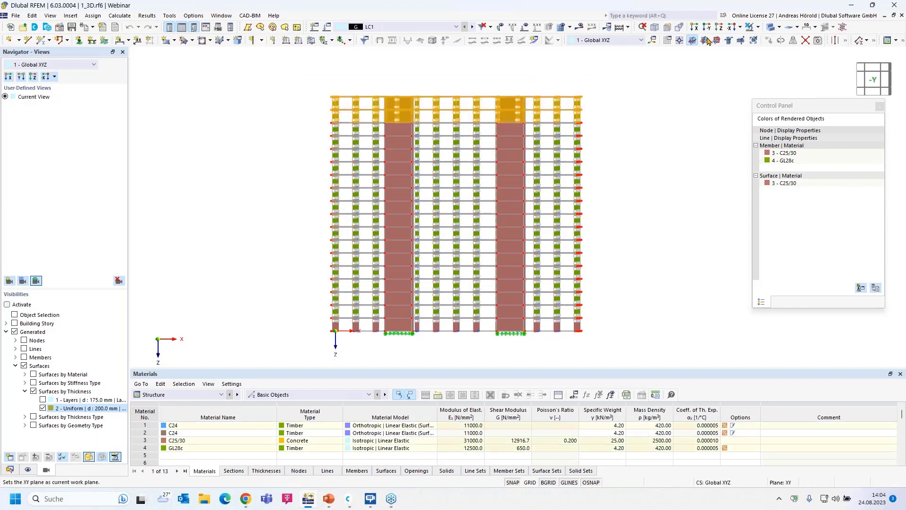
pyautogui.click(757, 27)
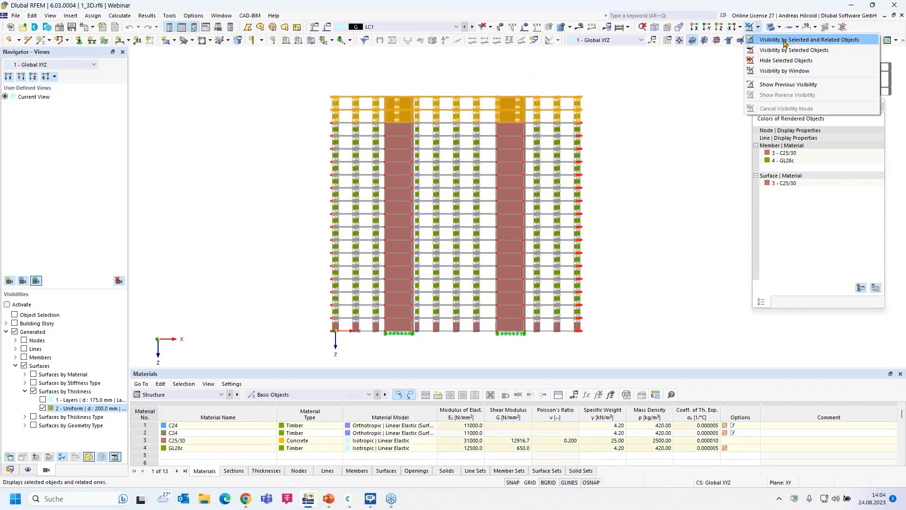
pyautogui.click(784, 41)
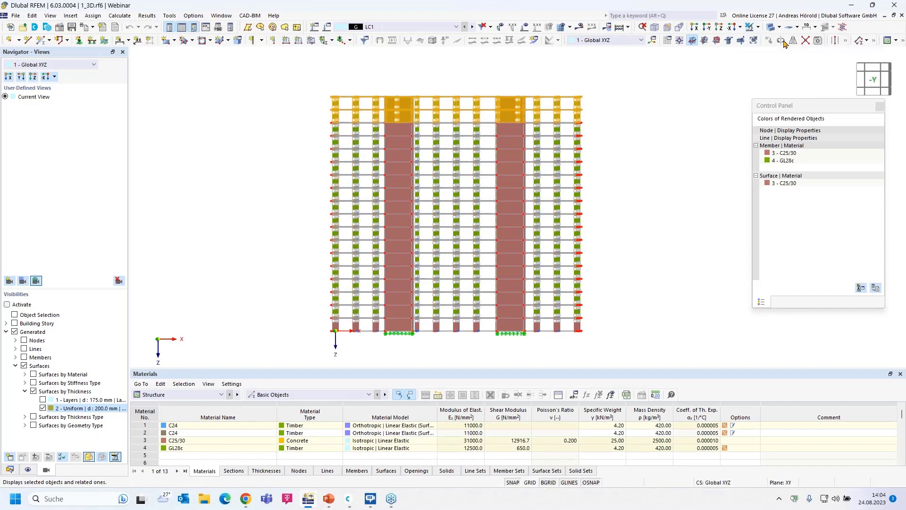
pyautogui.click(784, 42)
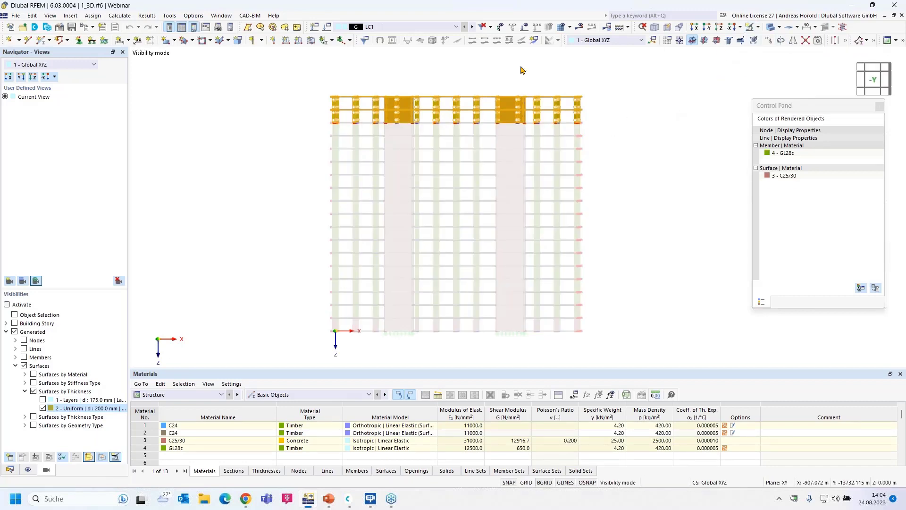
pyautogui.click(758, 28)
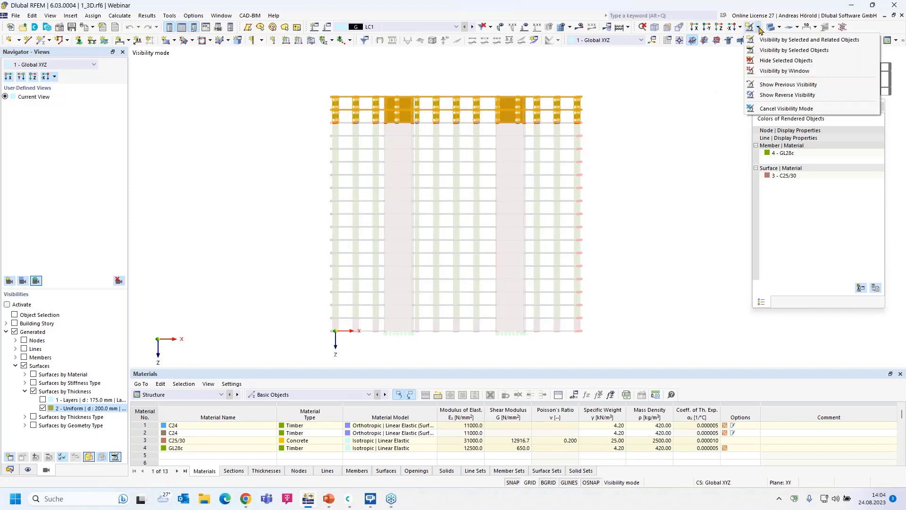
pyautogui.click(780, 95)
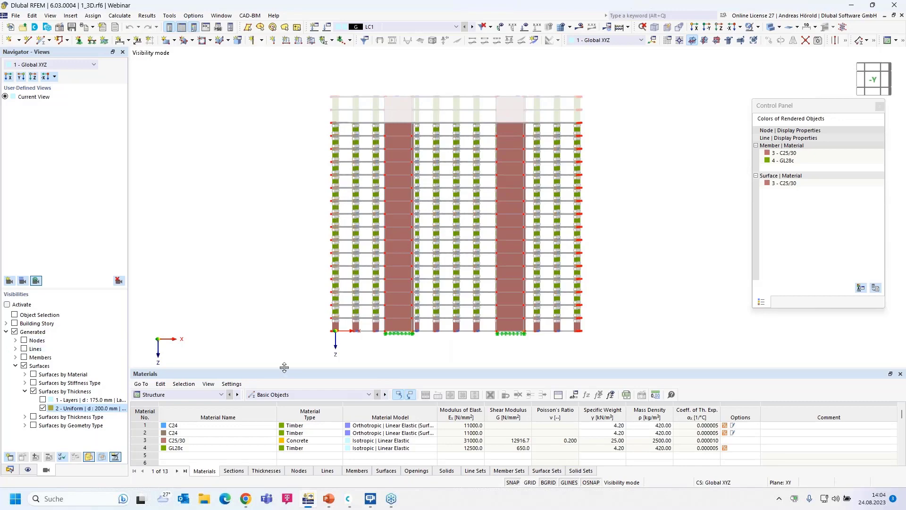
# Start TeamViewer Quick Support and dismiss its message
pyautogui.click(274, 16)
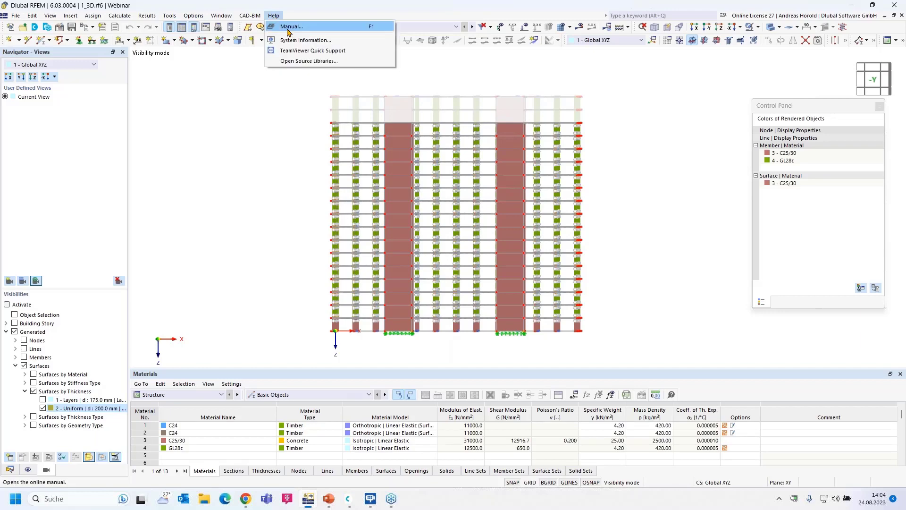
pyautogui.click(344, 51)
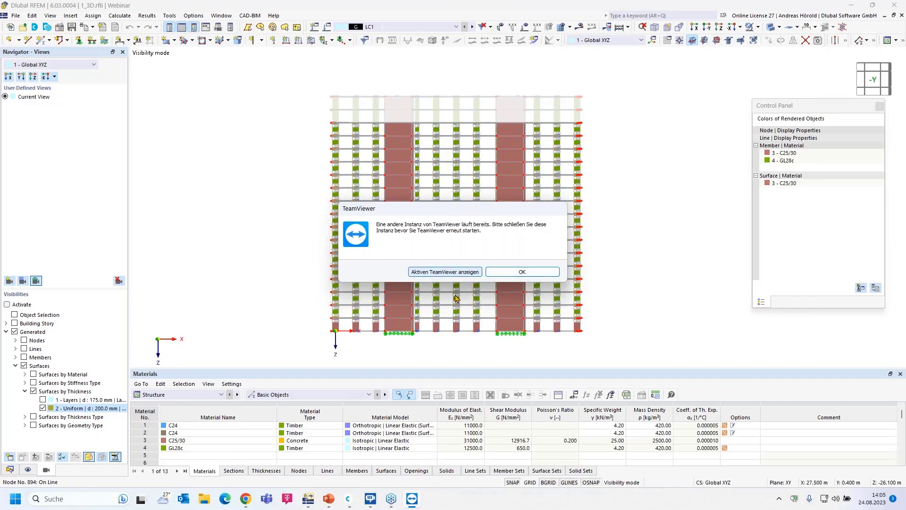
pyautogui.click(521, 271)
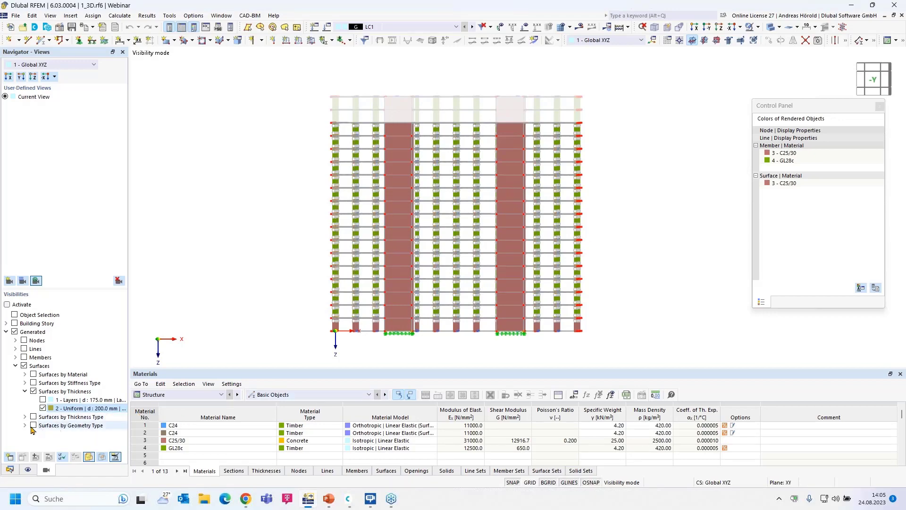
# Collapse the 1_3D.rf6 model in the data navigator and switch to the 2_Frame.rf6 model
pyautogui.click(9, 469)
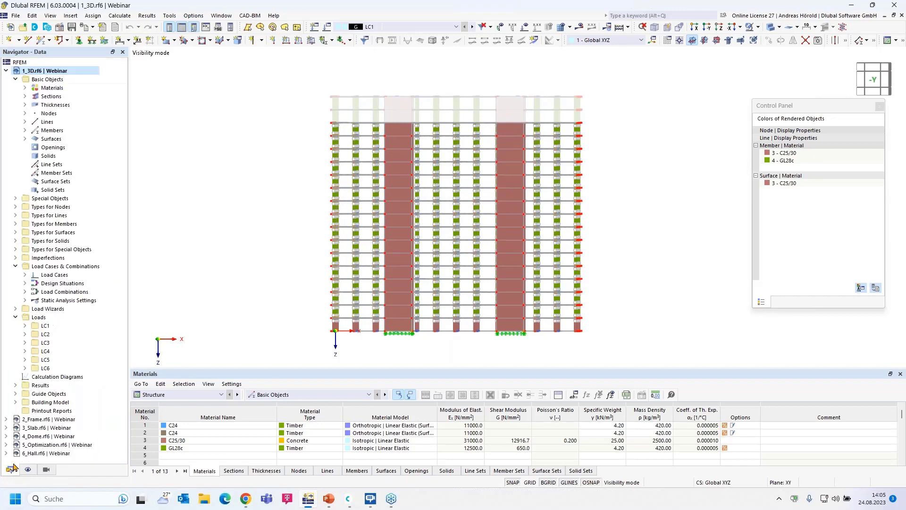
pyautogui.click(5, 72)
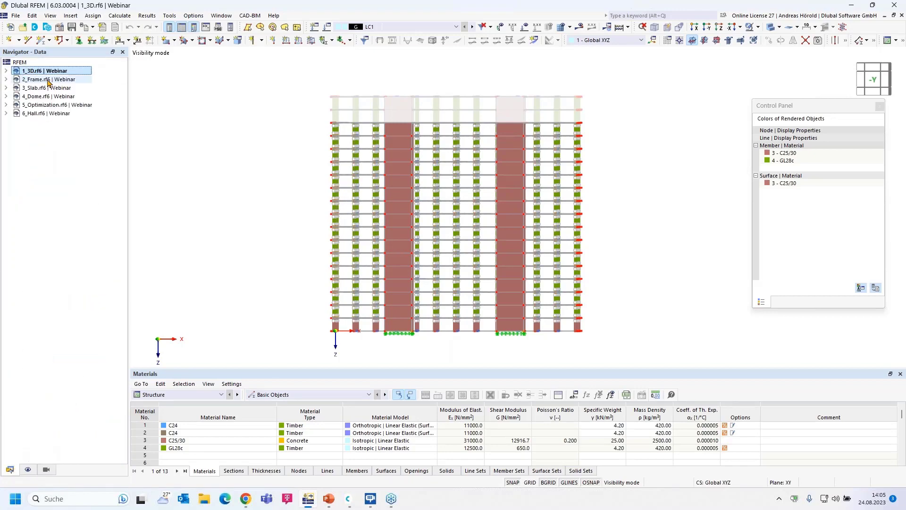
pyautogui.click(49, 80)
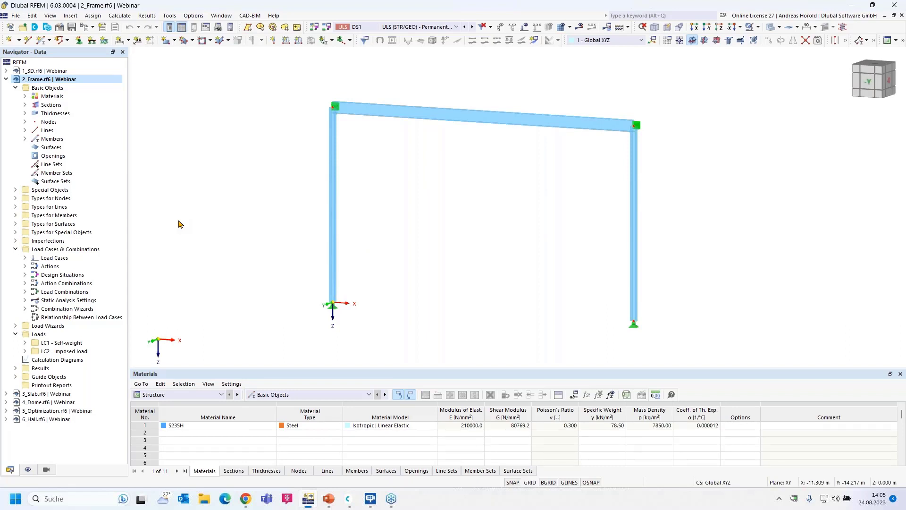
# Generate surfaces from the frame's top beam member and undo the conversion
pyautogui.scroll(2, 484, 152)
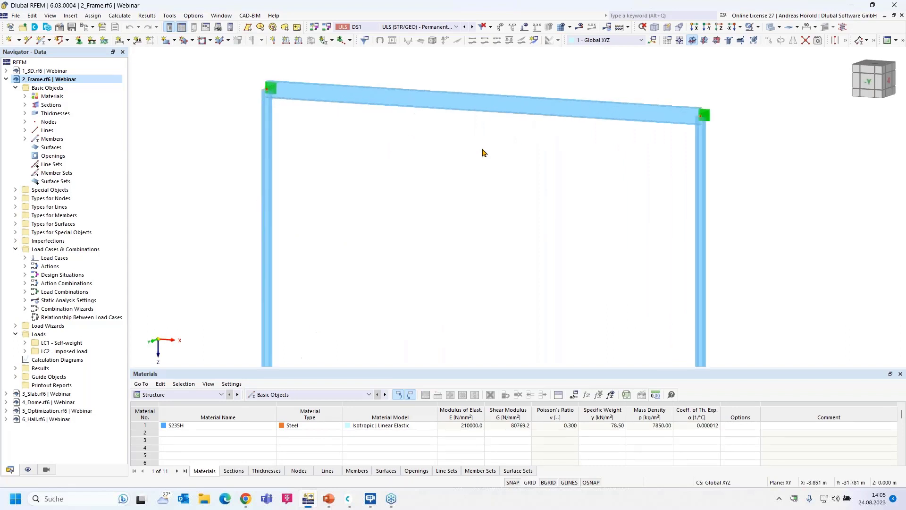
pyautogui.scroll(2, 482, 158)
pyautogui.moveTo(479, 165); pyautogui.dragTo(486, 211, button='middle')
pyautogui.scroll(-1, 486, 210)
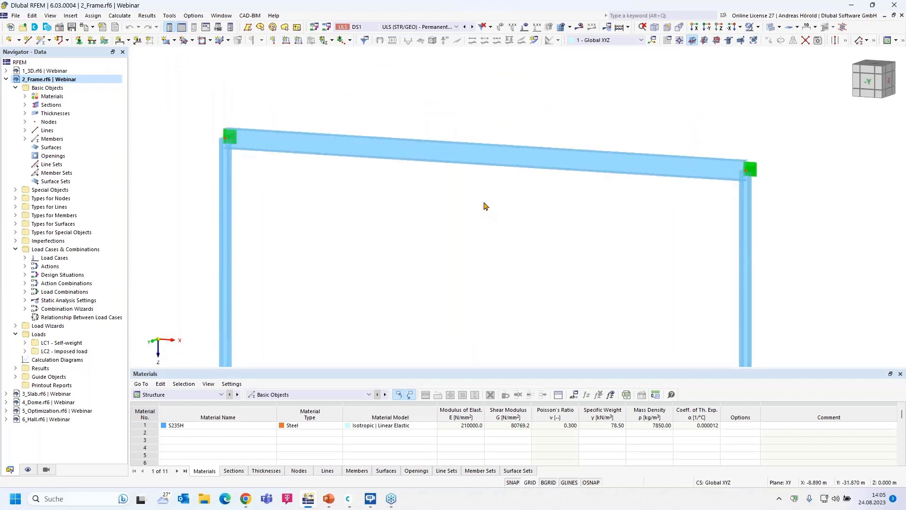
pyautogui.rightClick(456, 162)
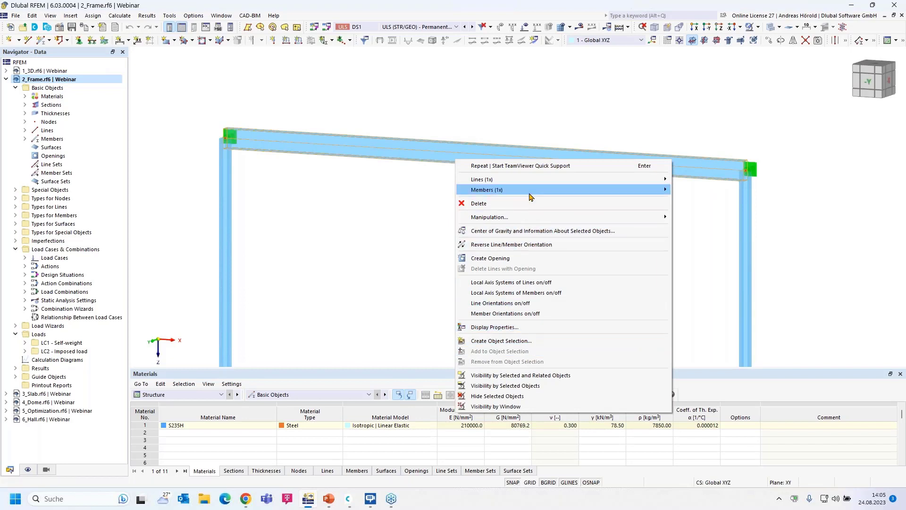
pyautogui.moveTo(530, 193)
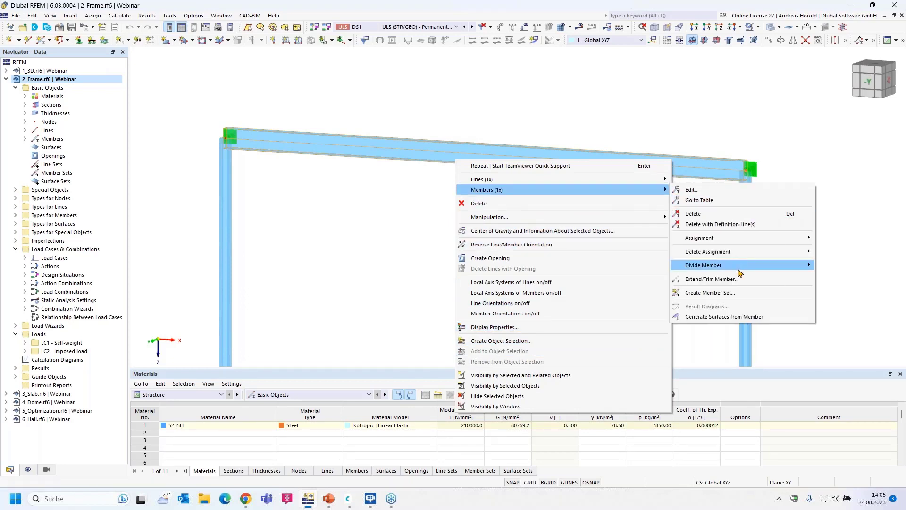
pyautogui.moveTo(743, 268)
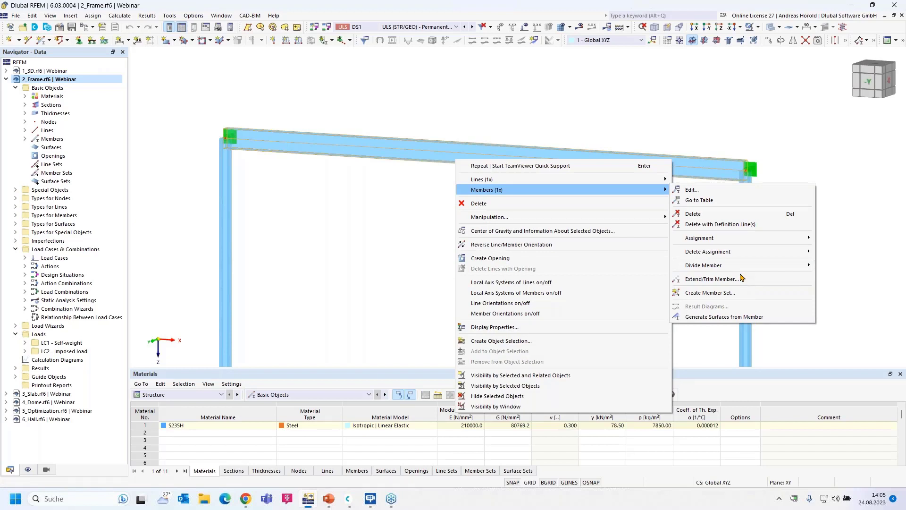
pyautogui.click(768, 318)
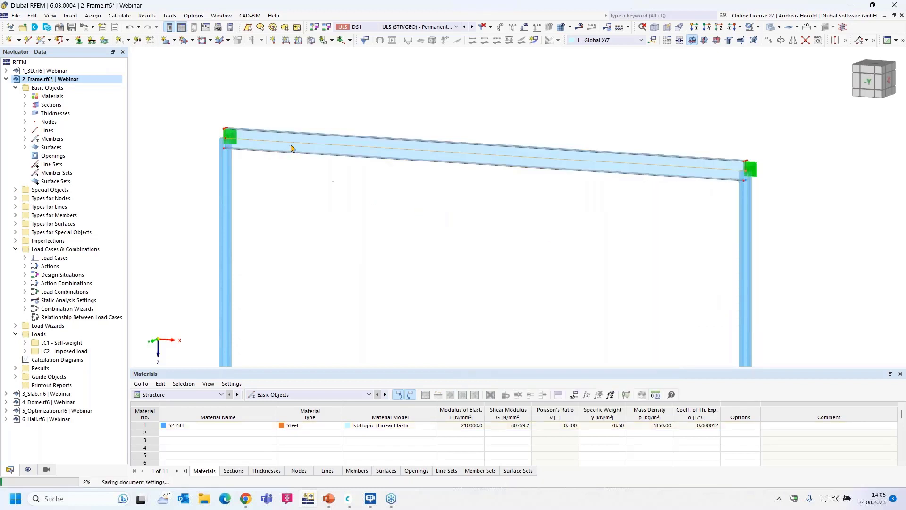
pyautogui.click(132, 28)
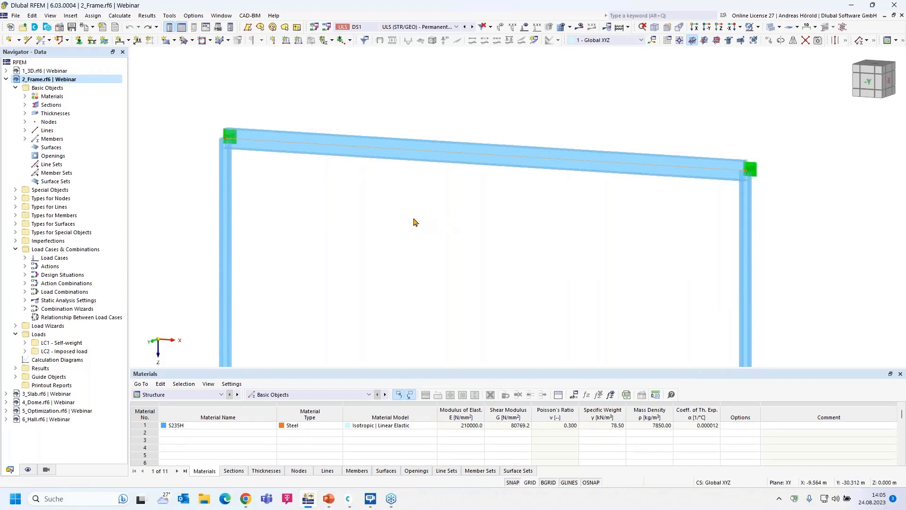
# Set the member type of the frame's top beam to Surface Model
pyautogui.rightClick(404, 155)
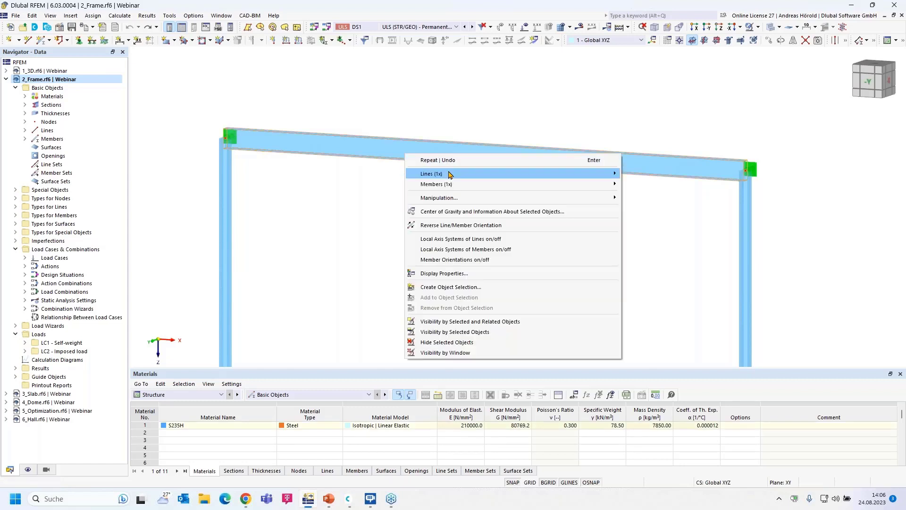
pyautogui.moveTo(454, 184)
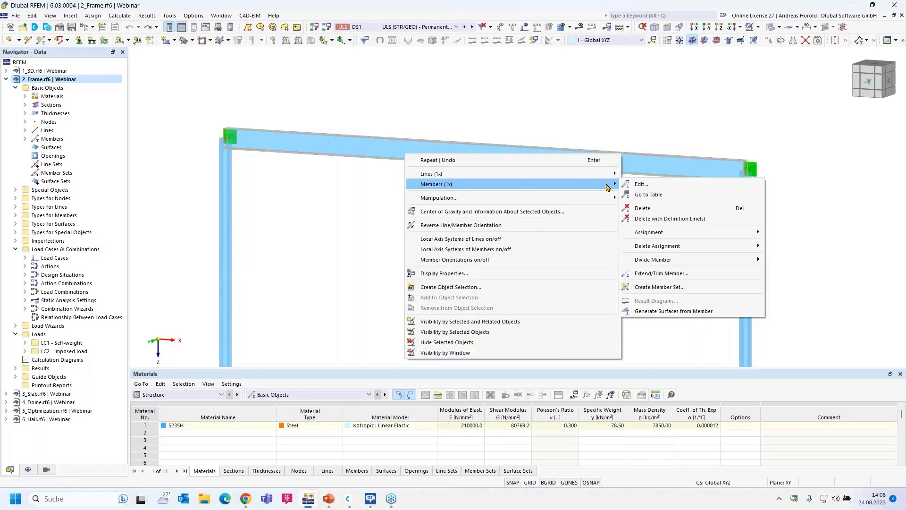
pyautogui.click(642, 185)
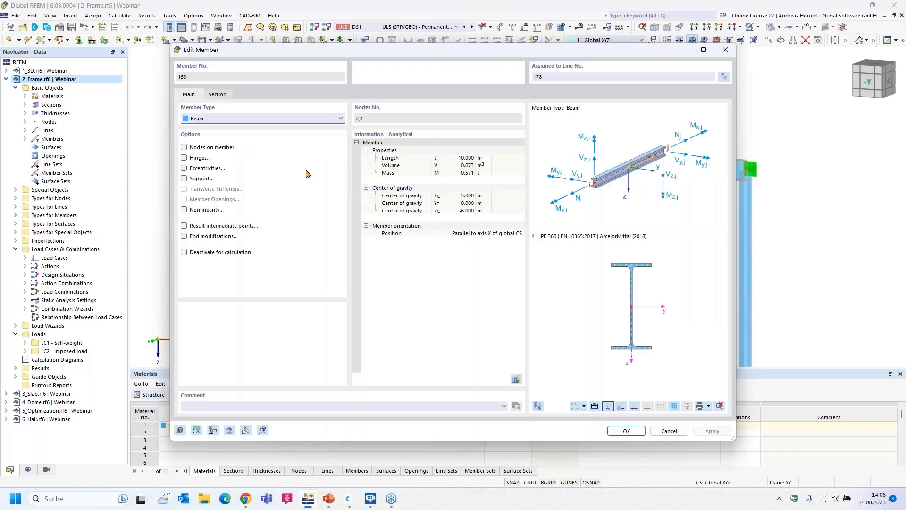
pyautogui.click(289, 119)
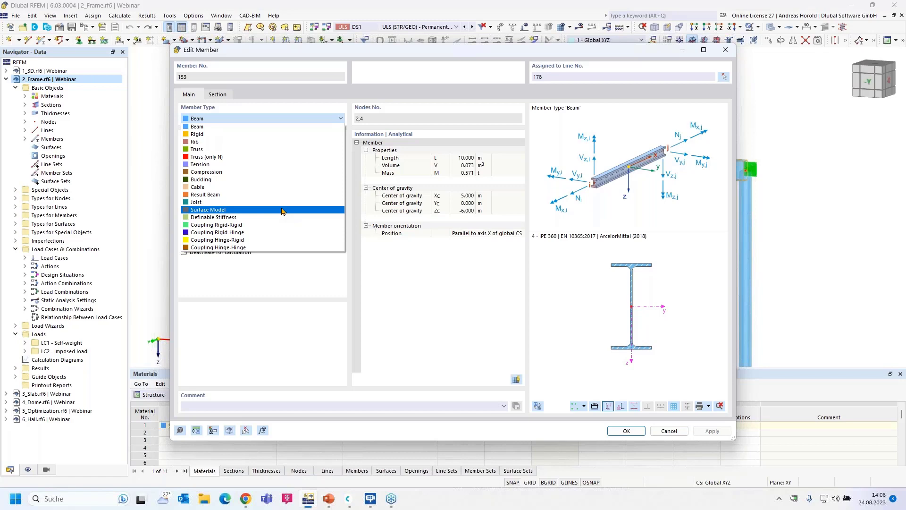
pyautogui.click(283, 211)
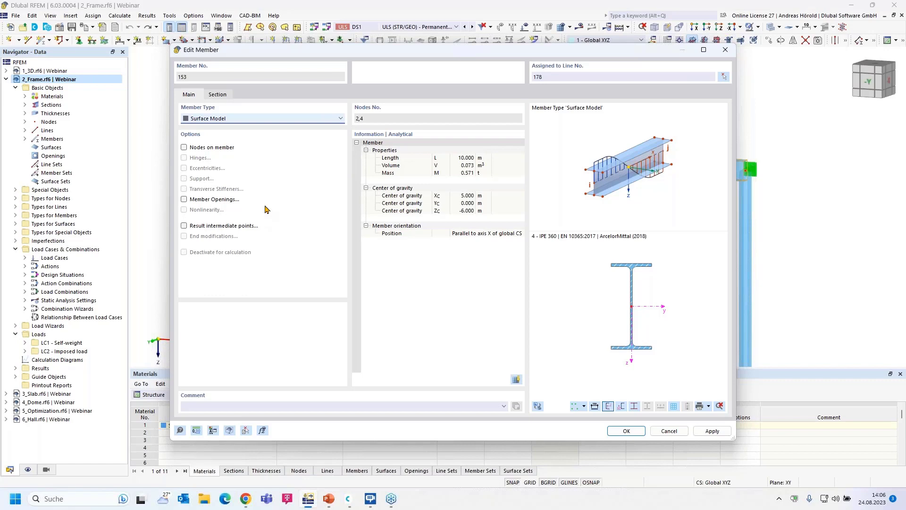
# Enable member openings for the beam and create a new openings definition with a Rectangle Opening
pyautogui.click(184, 199)
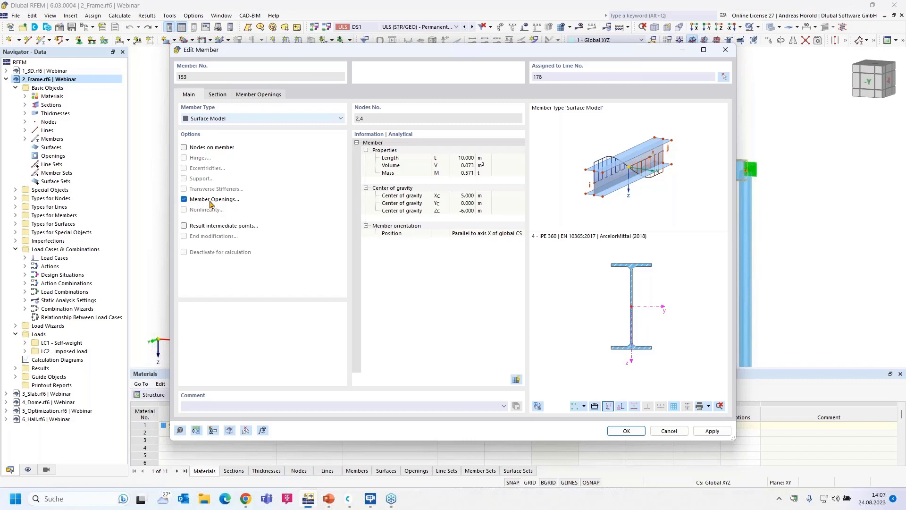
pyautogui.click(258, 95)
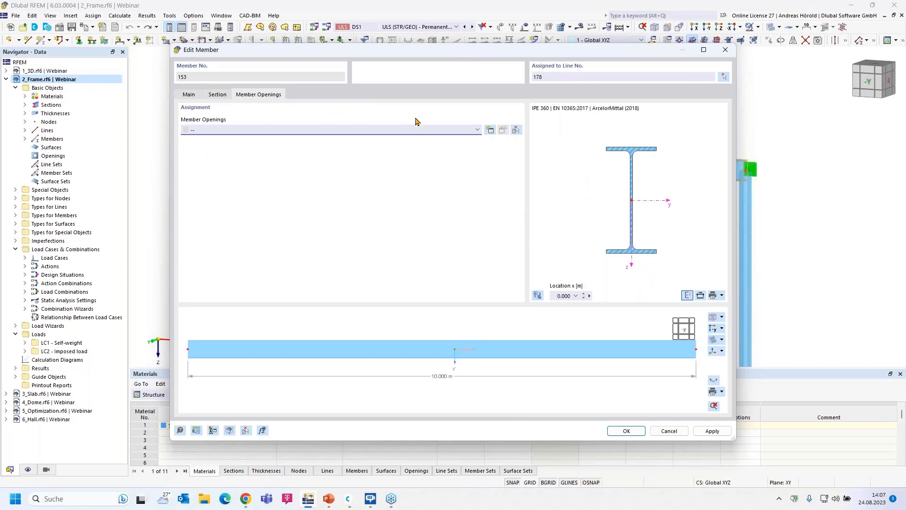
pyautogui.click(490, 130)
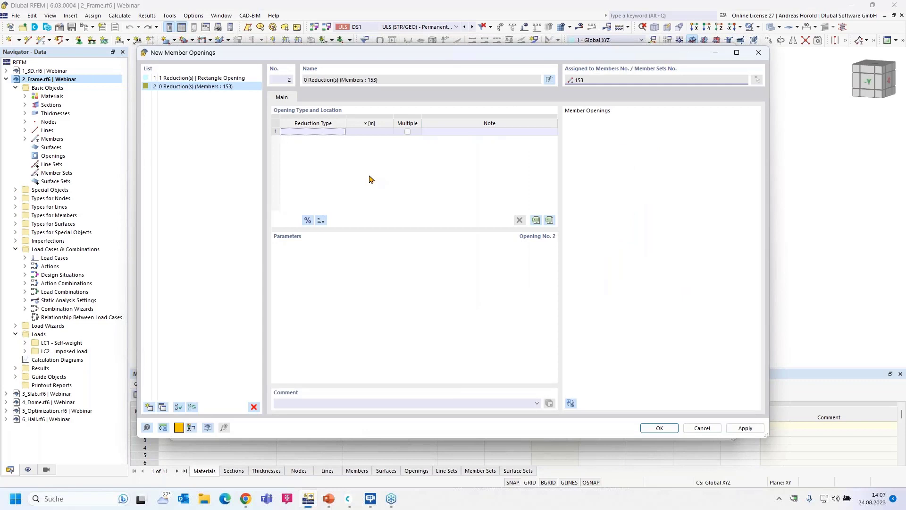
pyautogui.click(326, 132)
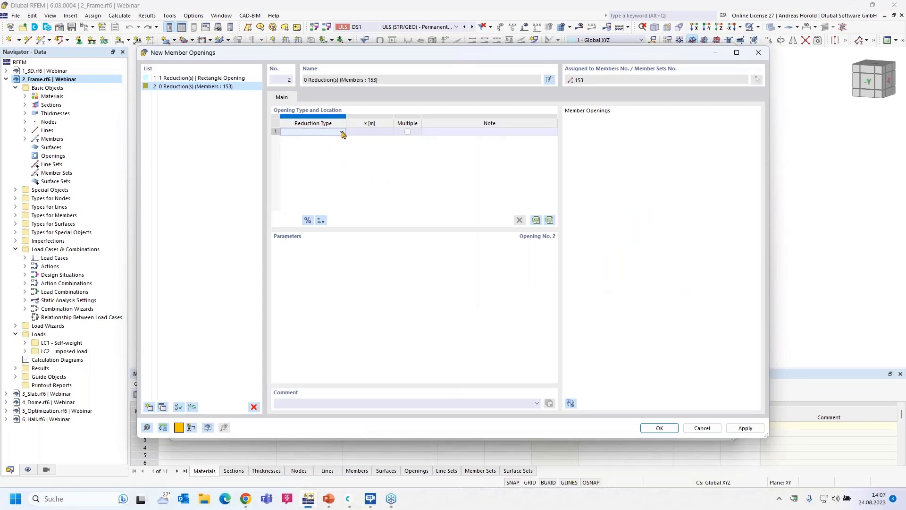
pyautogui.click(340, 133)
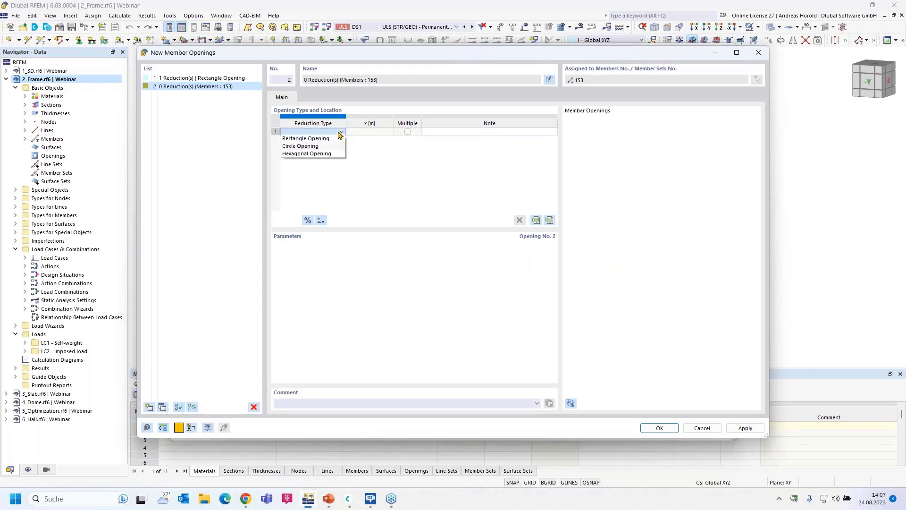
pyautogui.click(330, 139)
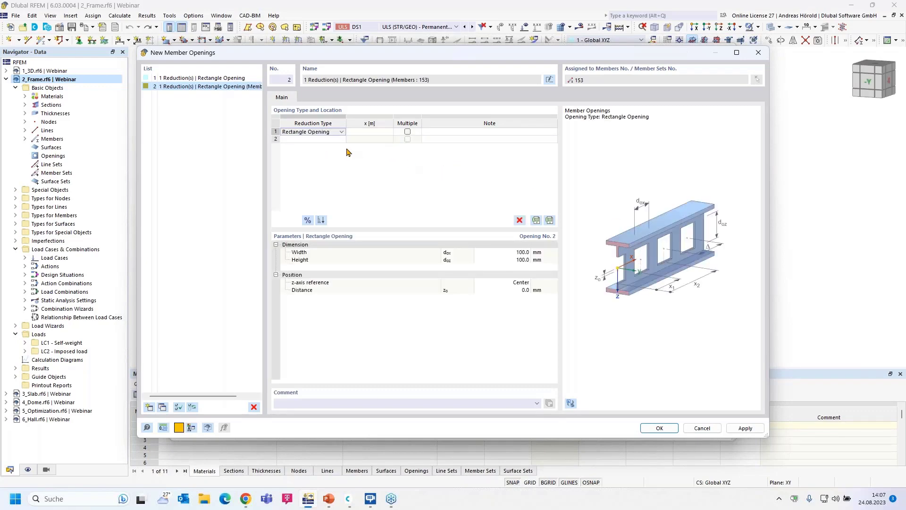
# Try the Circle Opening and Hexagonal Opening reduction types and return to Rectangle Opening
pyautogui.click(341, 132)
pyautogui.click(331, 147)
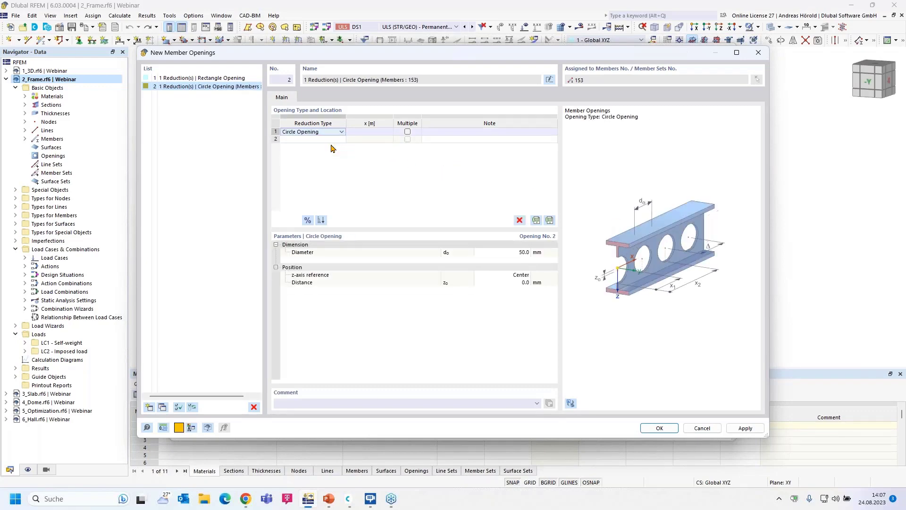
pyautogui.click(341, 132)
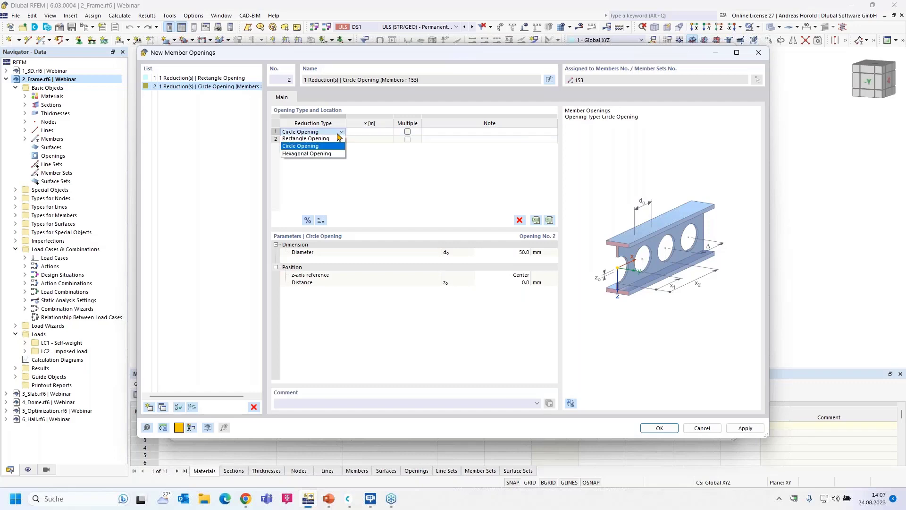
pyautogui.click(336, 154)
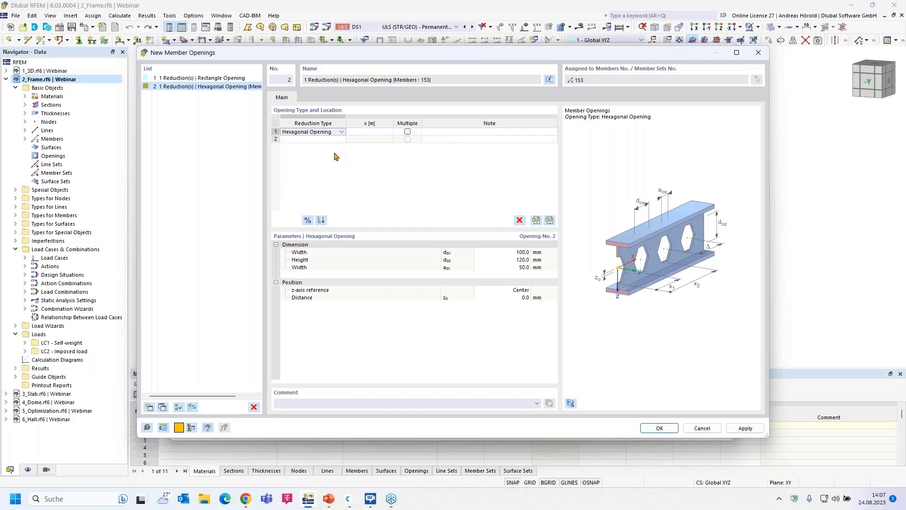
pyautogui.click(341, 132)
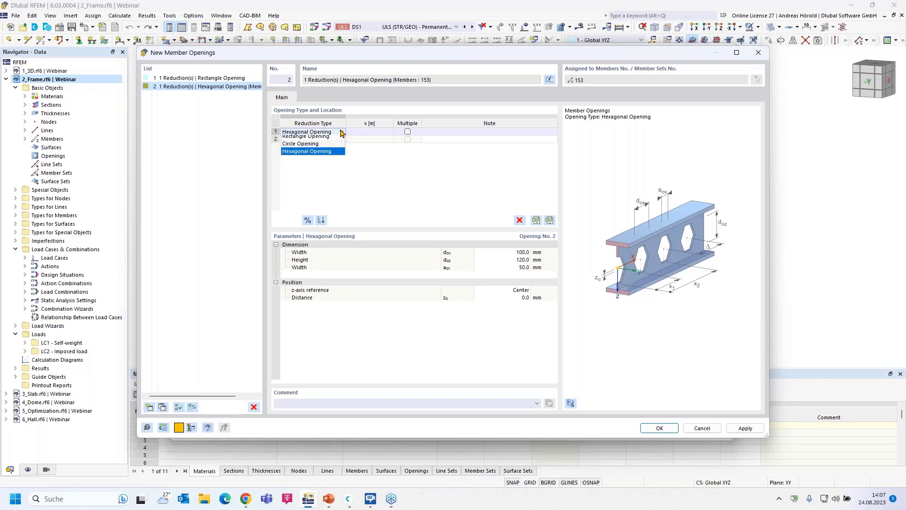
pyautogui.click(325, 140)
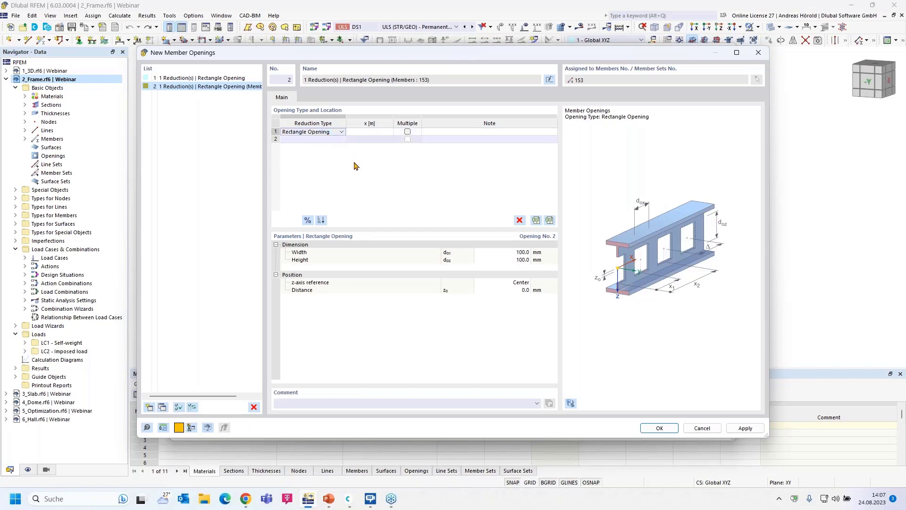
# Show the actual beam in the preview and set the rectangle opening's width and height to 200 mm
pyautogui.click(570, 404)
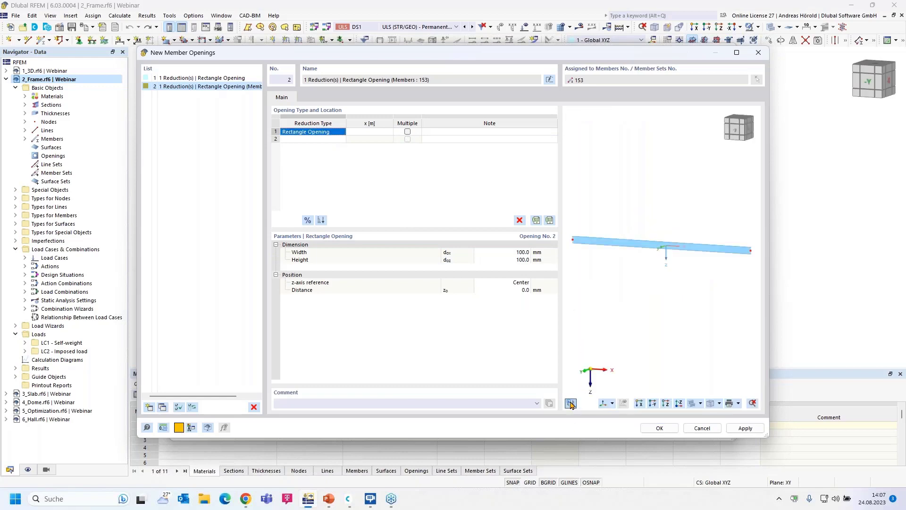
pyautogui.scroll(3, 573, 250)
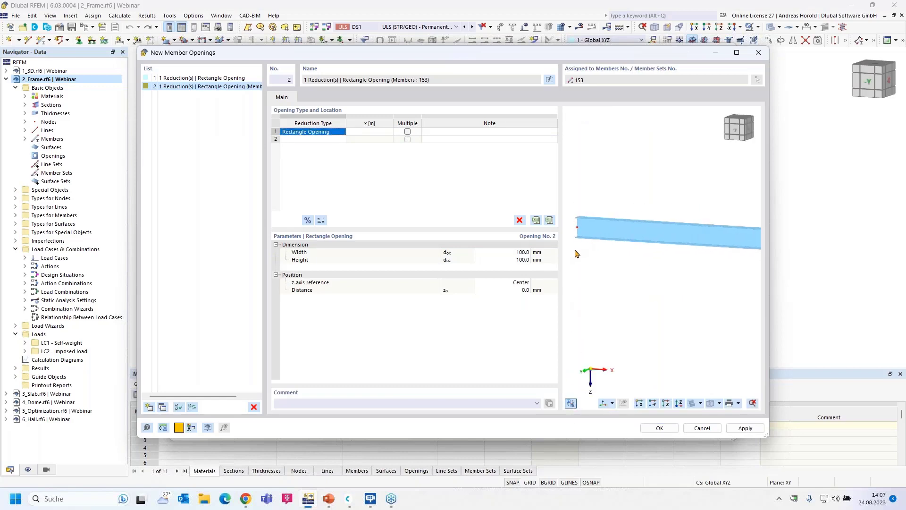
pyautogui.click(516, 252)
pyautogui.write('200')
pyautogui.click(517, 261)
pyautogui.write('200')
pyautogui.press('Return')
# Try a z-axis distance of 1000 mm for the opening with the Center reference
pyautogui.click(518, 291)
pyautogui.click(518, 290)
pyautogui.write('1000')
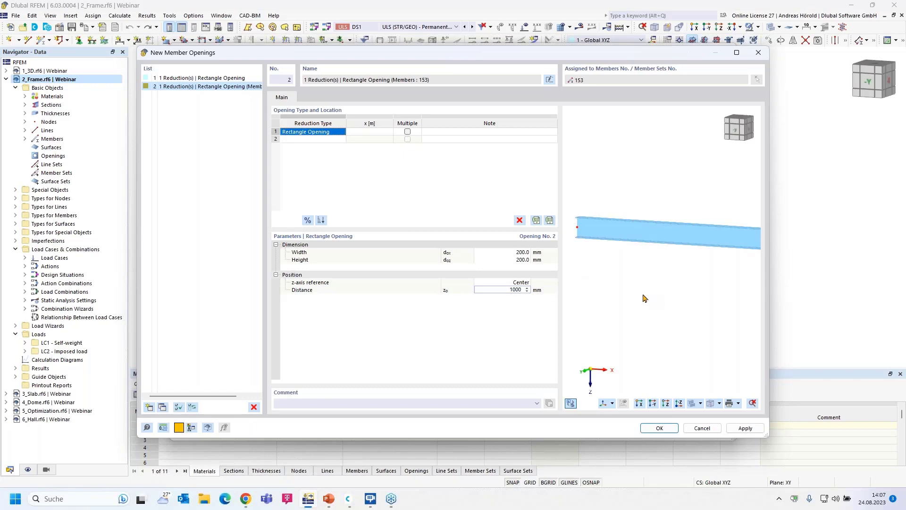
pyautogui.press('Return')
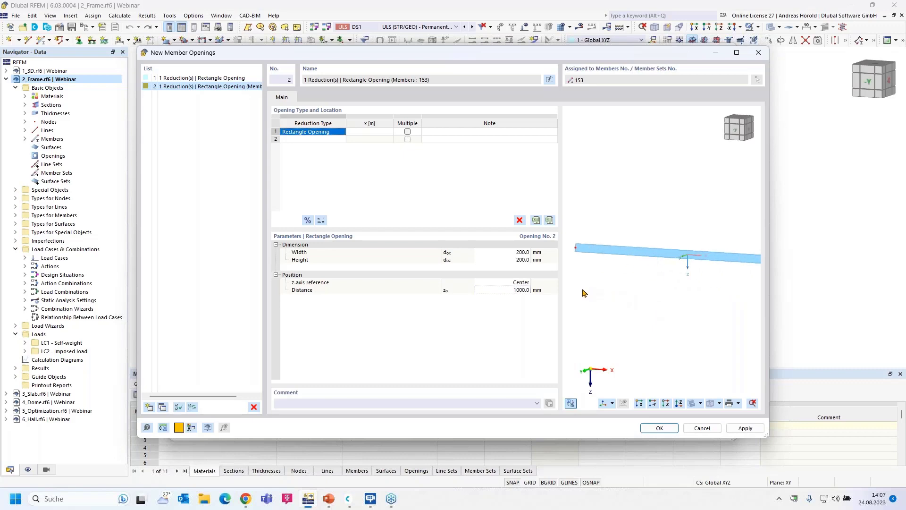
pyautogui.click(527, 282)
pyautogui.click(526, 282)
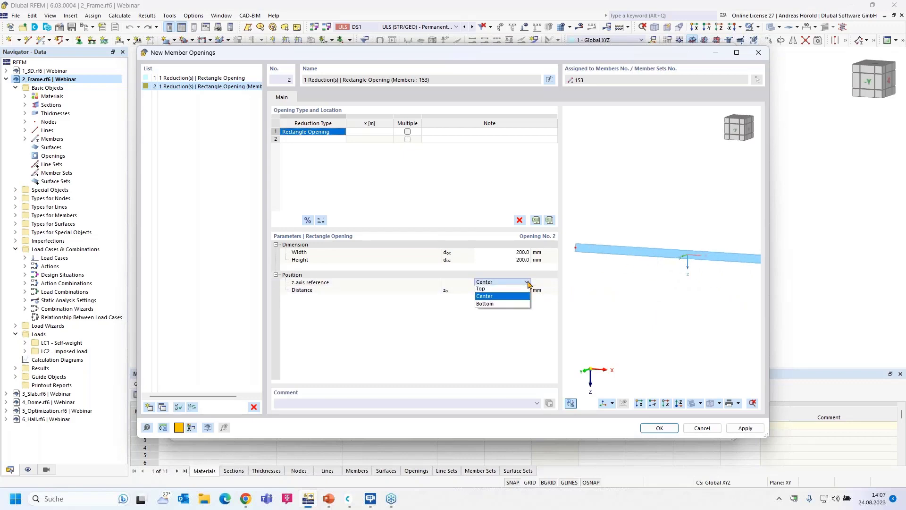
pyautogui.click(501, 300)
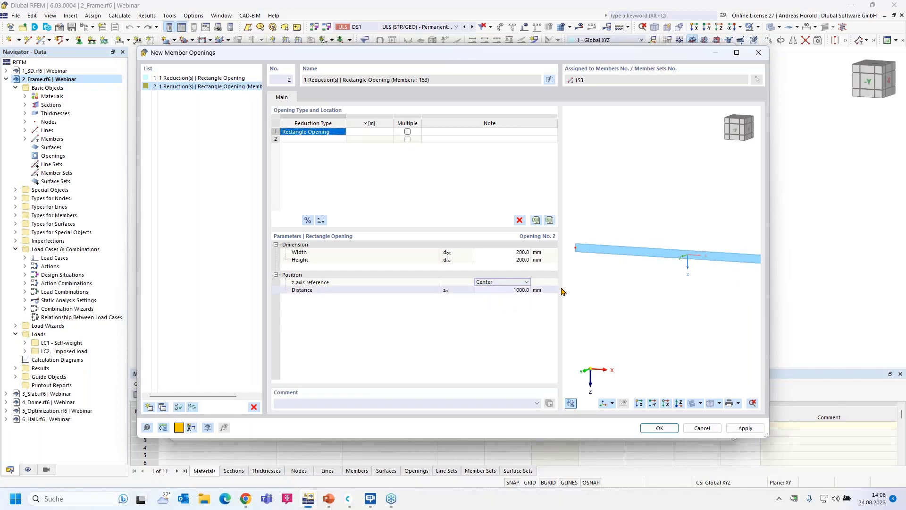
pyautogui.scroll(1, 638, 279)
pyautogui.click(518, 291)
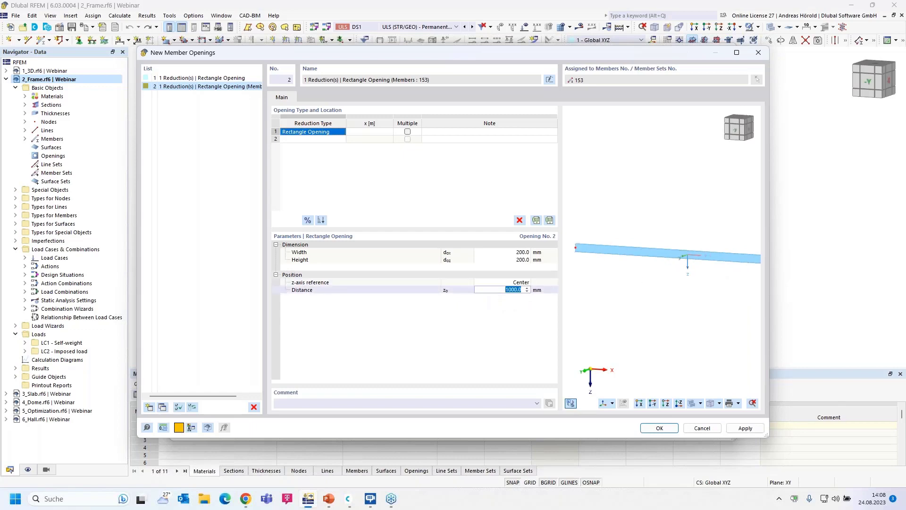
# Place the rectangle opening at x = 1 m along the beam and check it in the preview
pyautogui.click(376, 132)
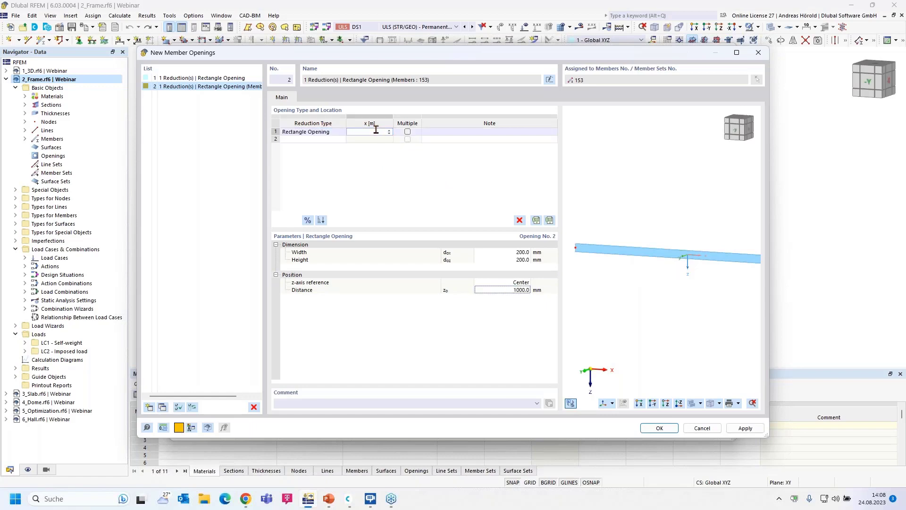
pyautogui.write('1')
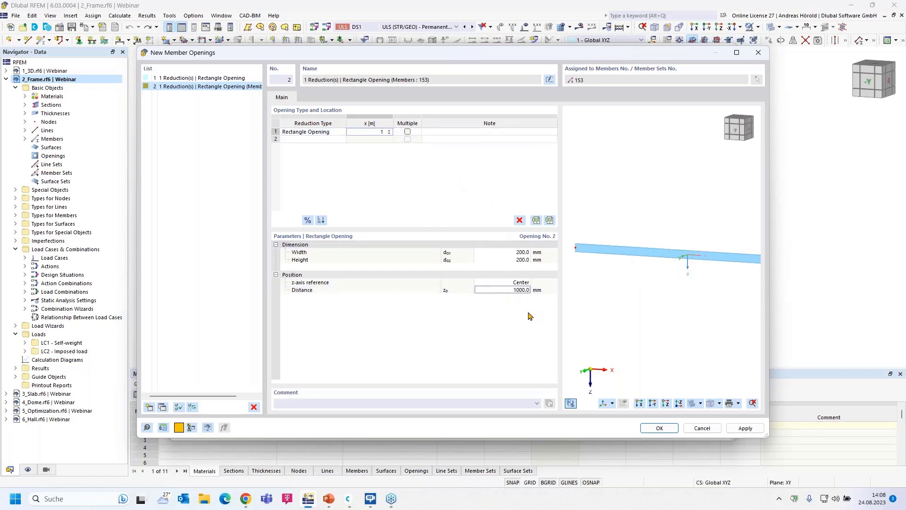
pyautogui.click(506, 291)
pyautogui.scroll(2, 682, 256)
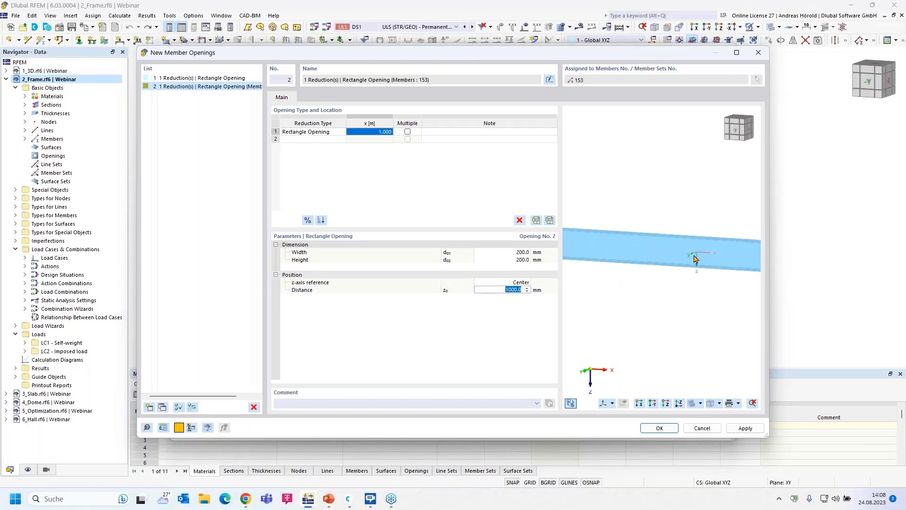
pyautogui.scroll(-4, 651, 293)
pyautogui.moveTo(641, 292); pyautogui.dragTo(777, 259, button='middle')
pyautogui.scroll(2, 745, 264)
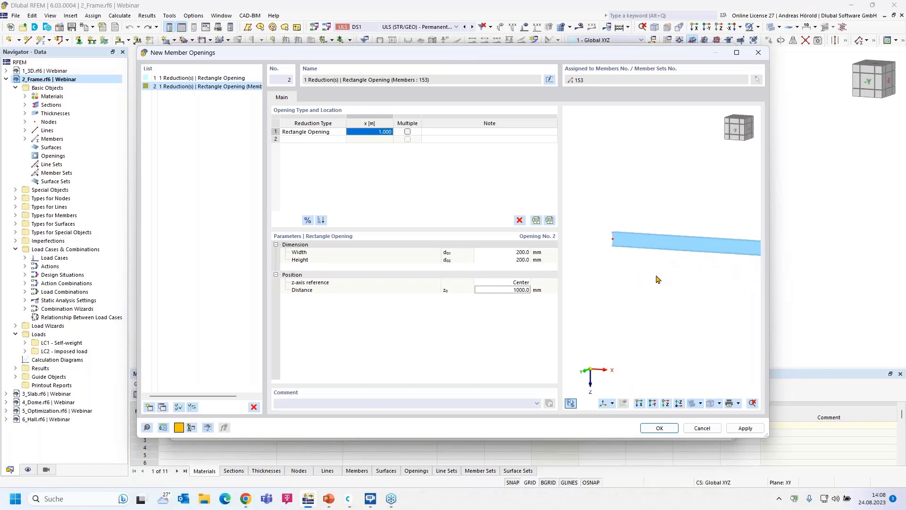
# Set the rectangle opening's z-axis distance to 0 mm, keeping the Center reference
pyautogui.click(525, 254)
pyautogui.click(523, 260)
pyautogui.click(521, 290)
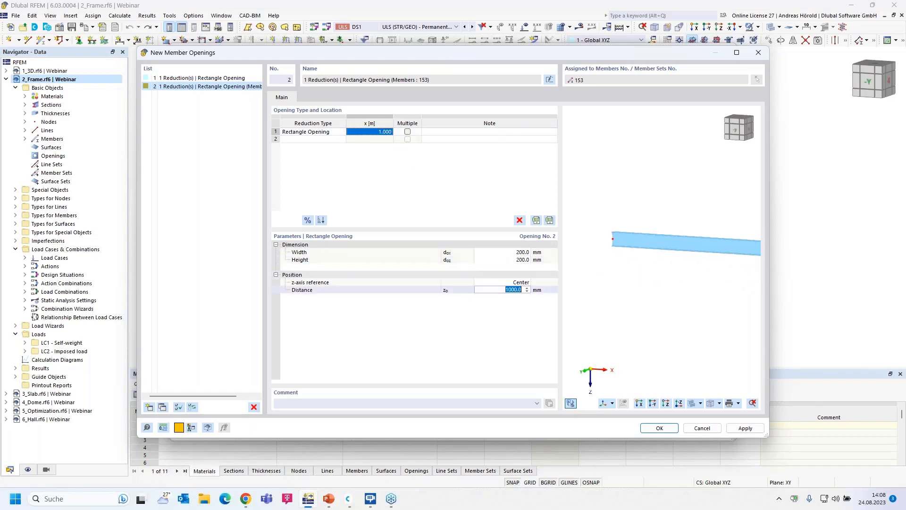
pyautogui.write('1')
pyautogui.click(507, 283)
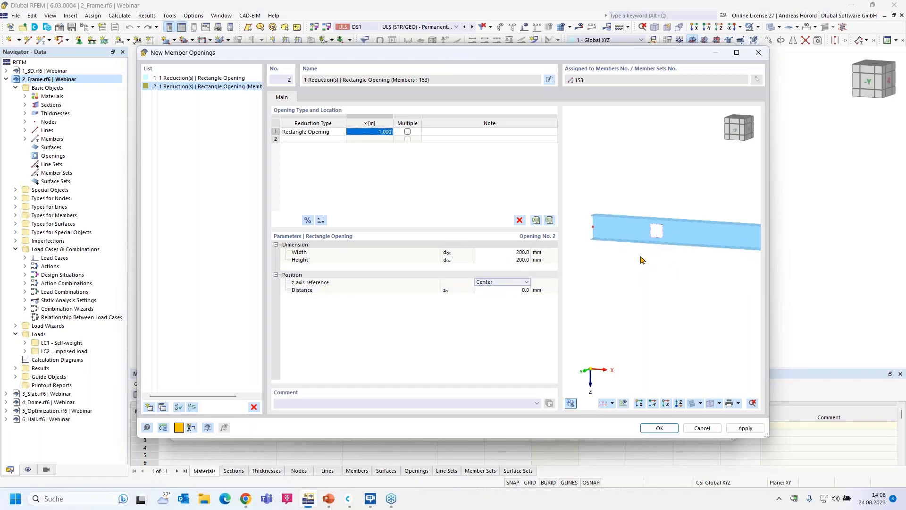
pyautogui.scroll(3, 643, 267)
pyautogui.scroll(-1, 644, 270)
pyautogui.moveTo(645, 270); pyautogui.dragTo(669, 273, button='middle')
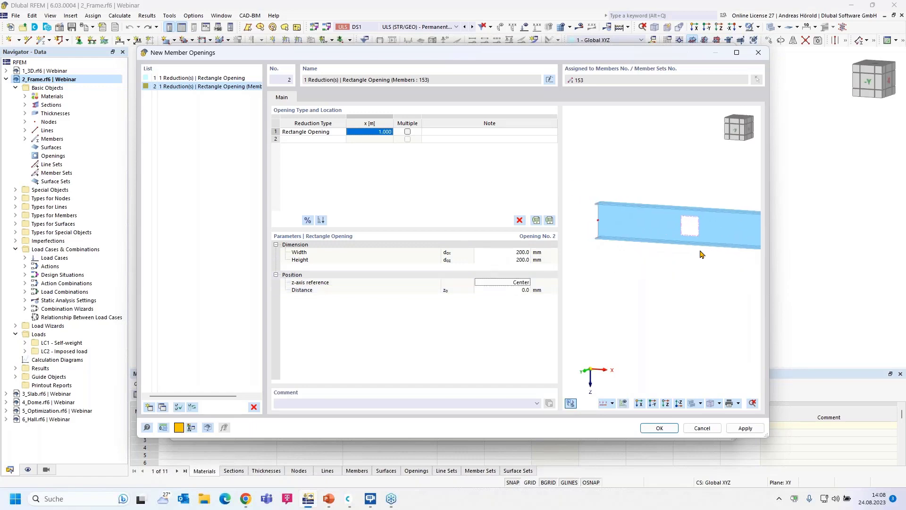
# Try a 20 mm z-axis offset for the opening and reset the distance to 0 mm
pyautogui.scroll(5, 714, 247)
pyautogui.click(509, 289)
pyautogui.write('10')
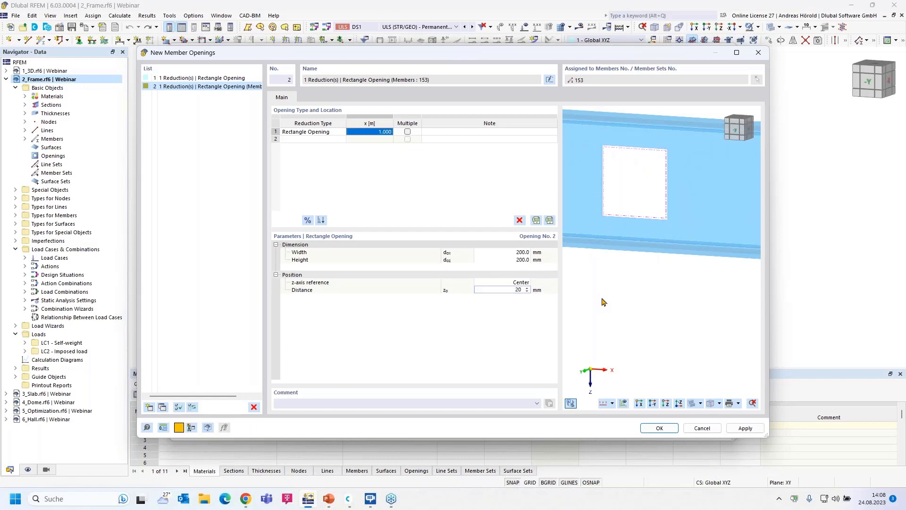
pyautogui.click(506, 283)
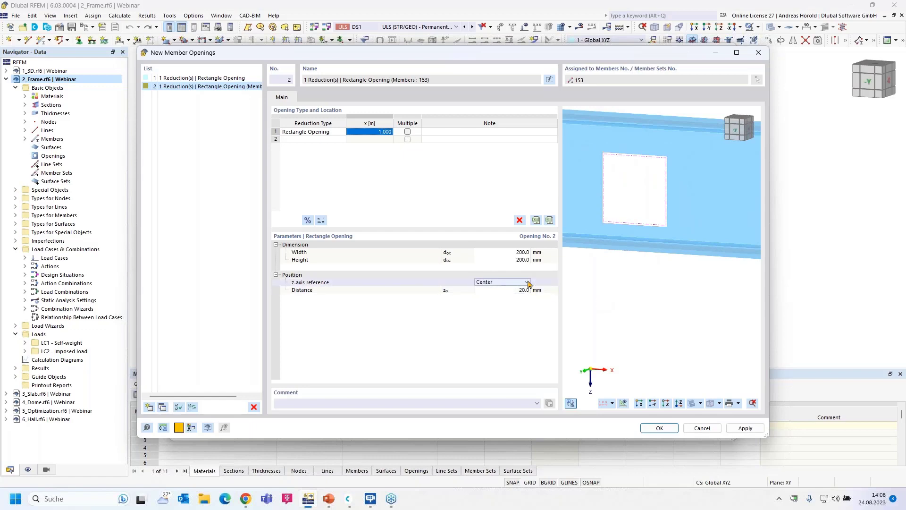
pyautogui.click(515, 289)
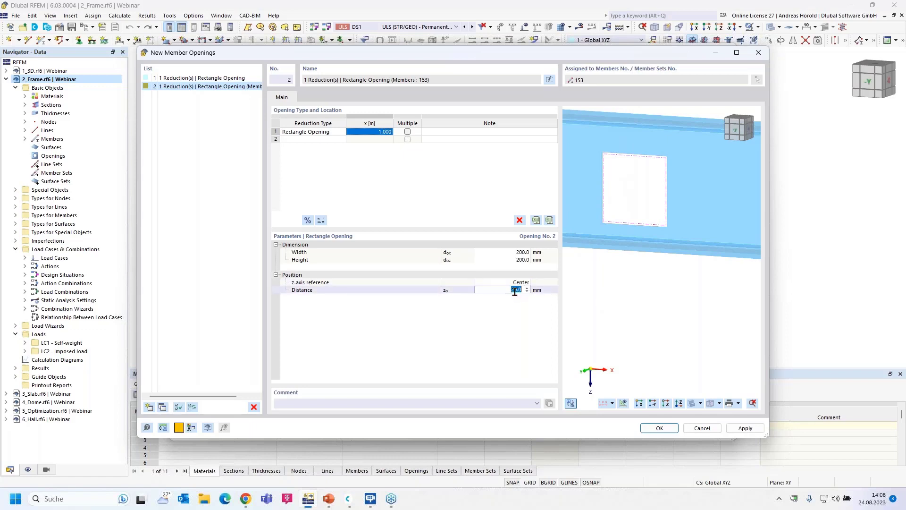
pyautogui.write('0')
pyautogui.press('Return')
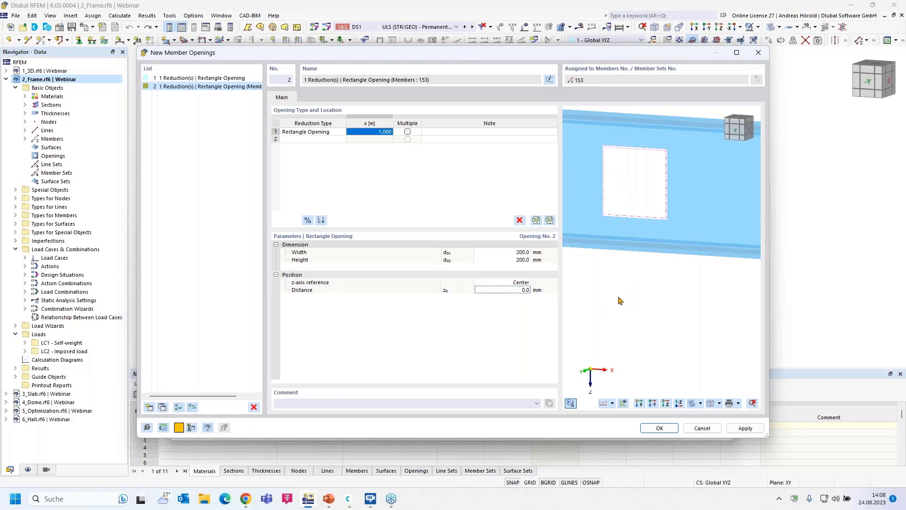
pyautogui.scroll(-5, 614, 304)
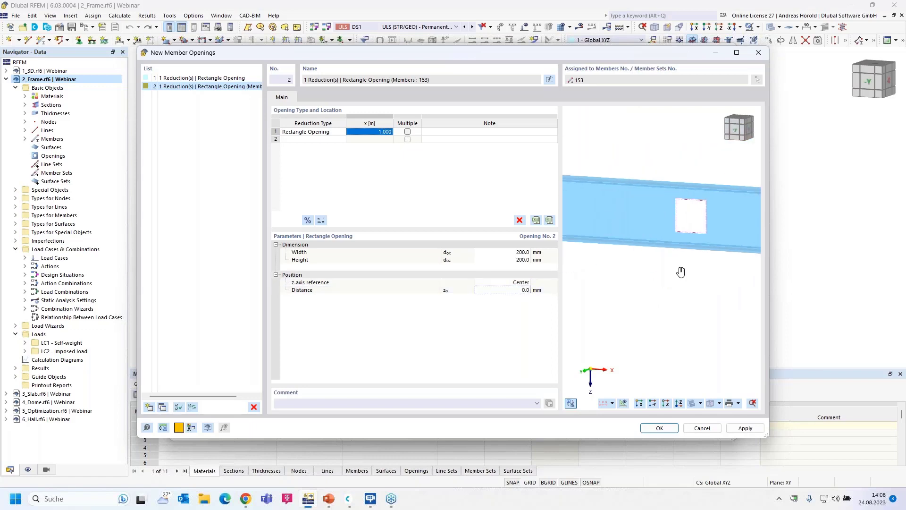
# Try repeating the rectangle opening as a multiple definition of 4 openings with an absolute offset of 0.5 m
pyautogui.scroll(2, 683, 283)
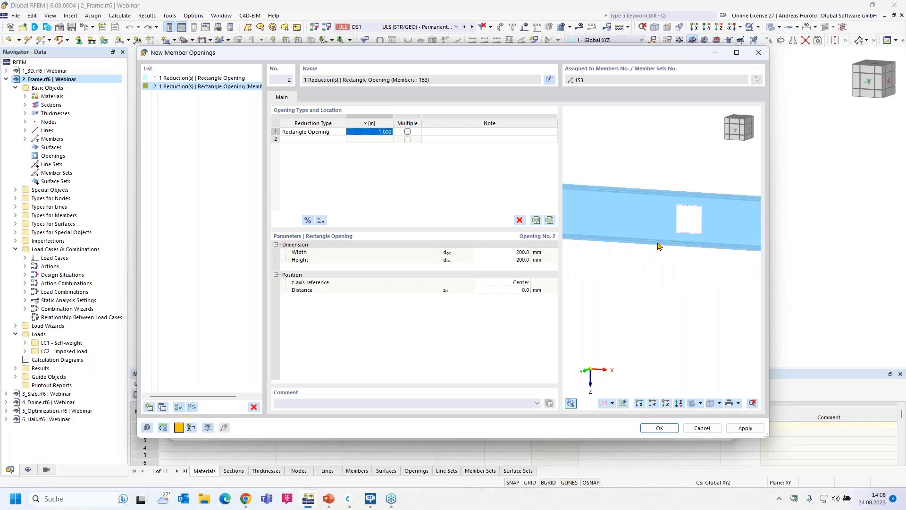
pyautogui.click(408, 133)
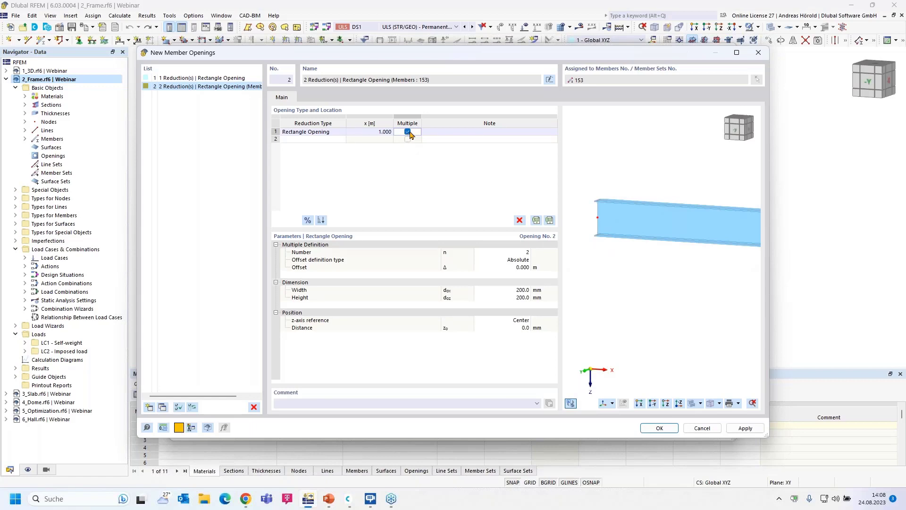
pyautogui.click(519, 252)
pyautogui.click(528, 251)
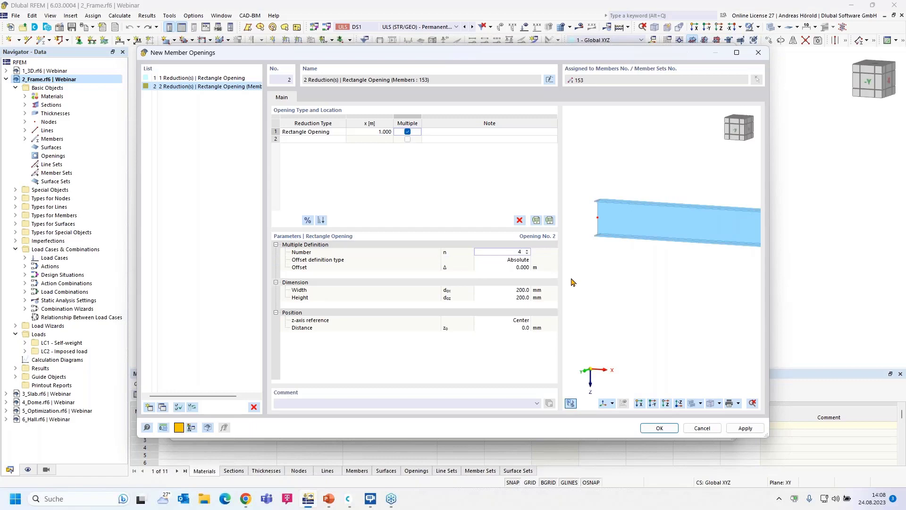
pyautogui.click(519, 267)
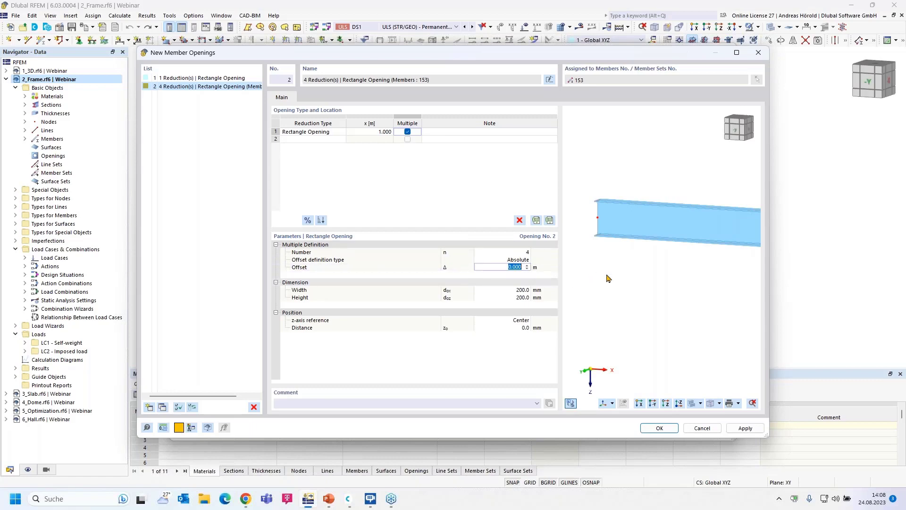
pyautogui.write('5')
pyautogui.write('5')
# Try a width of 300 mm for the row of rectangular openings
pyautogui.click(520, 290)
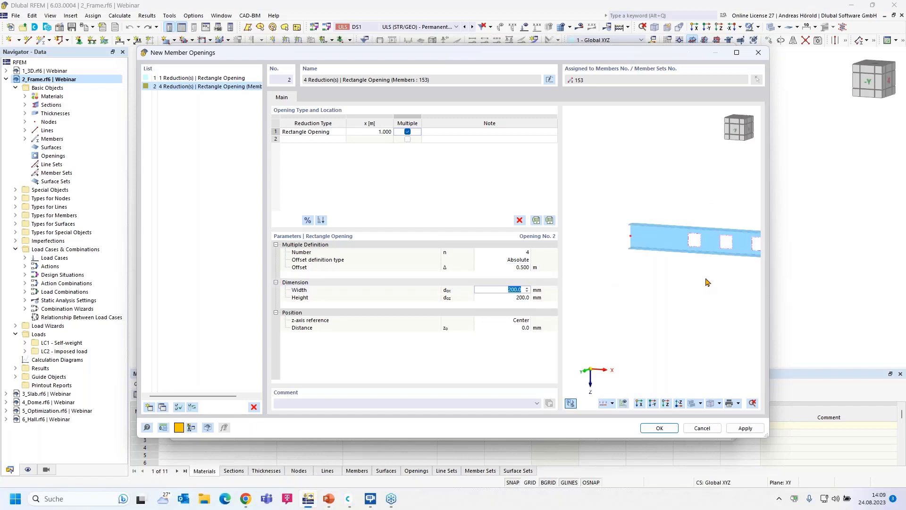
pyautogui.scroll(-1, 706, 279)
pyautogui.moveTo(707, 280); pyautogui.dragTo(629, 279, button='middle')
pyautogui.scroll(-1, 629, 279)
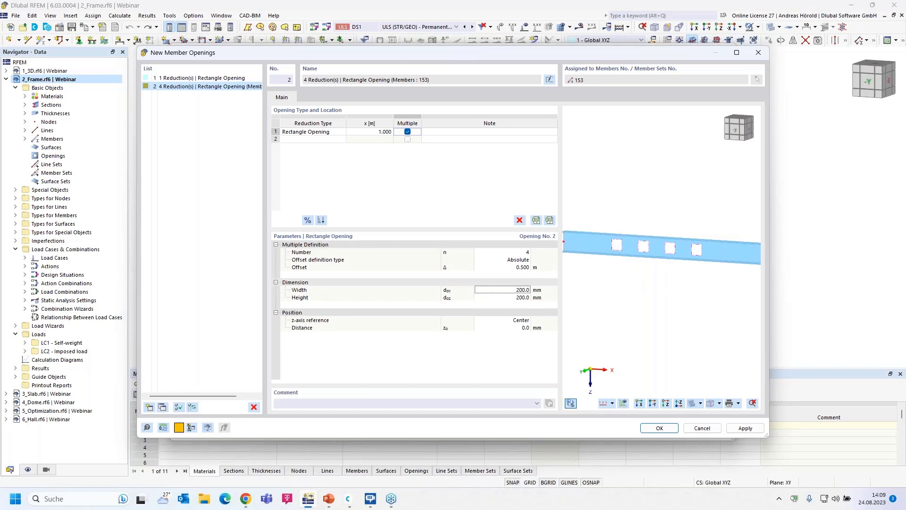
pyautogui.press('F2')
pyautogui.press('Return')
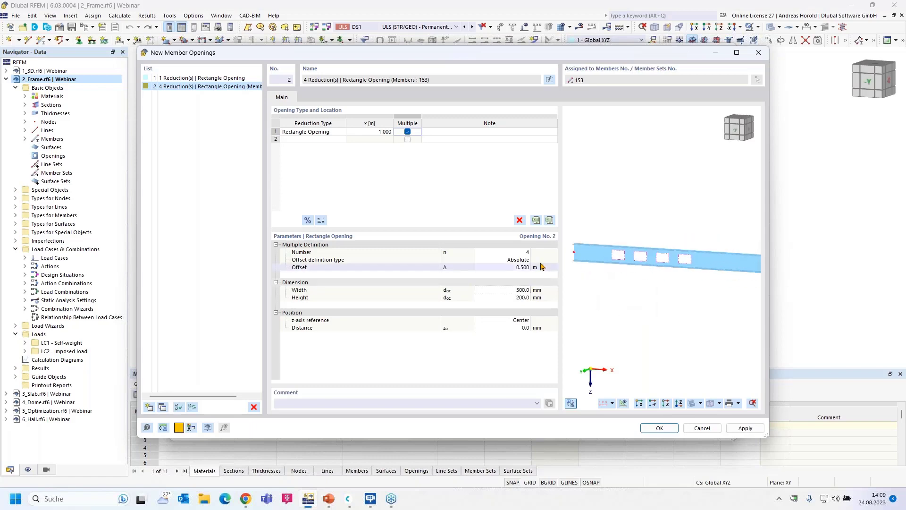
# Reduce the definition to a single opening, set its width to 600 mm, and accept the opening and member settings
pyautogui.click(408, 131)
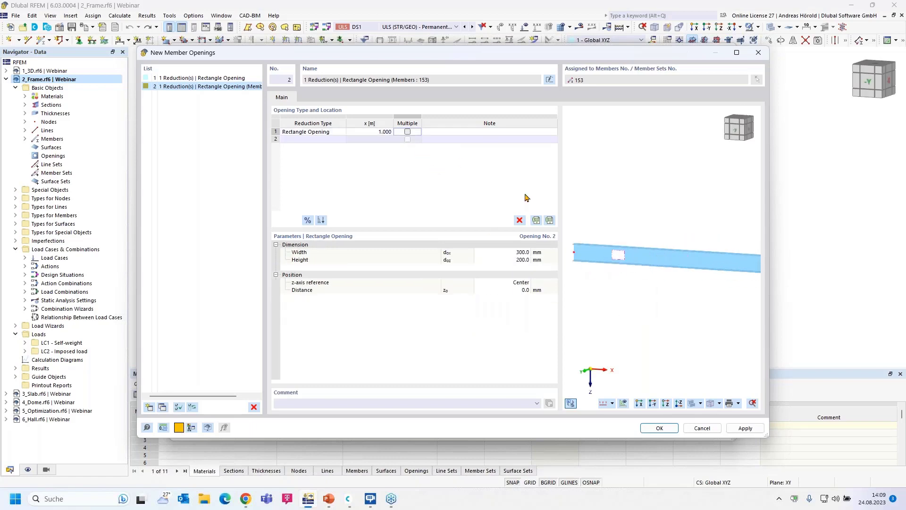
pyautogui.click(514, 252)
pyautogui.write('600')
pyautogui.press('Return')
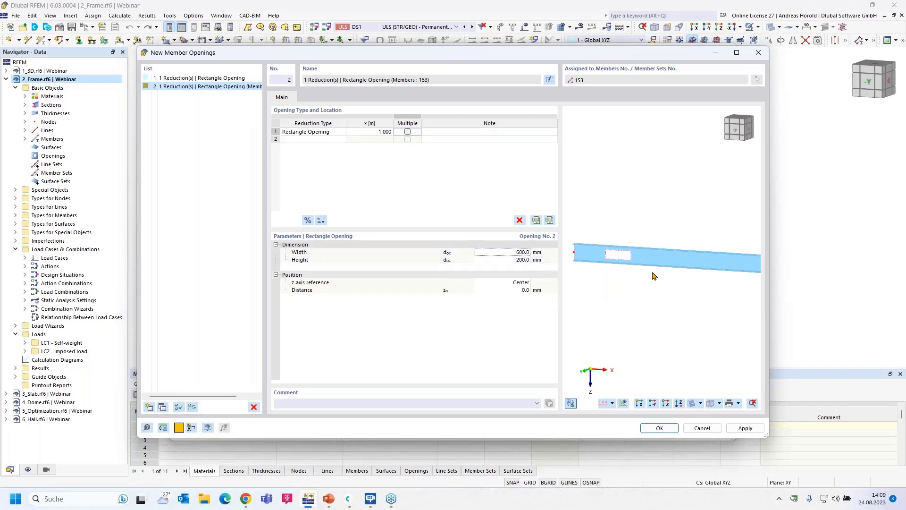
pyautogui.click(659, 428)
pyautogui.click(628, 432)
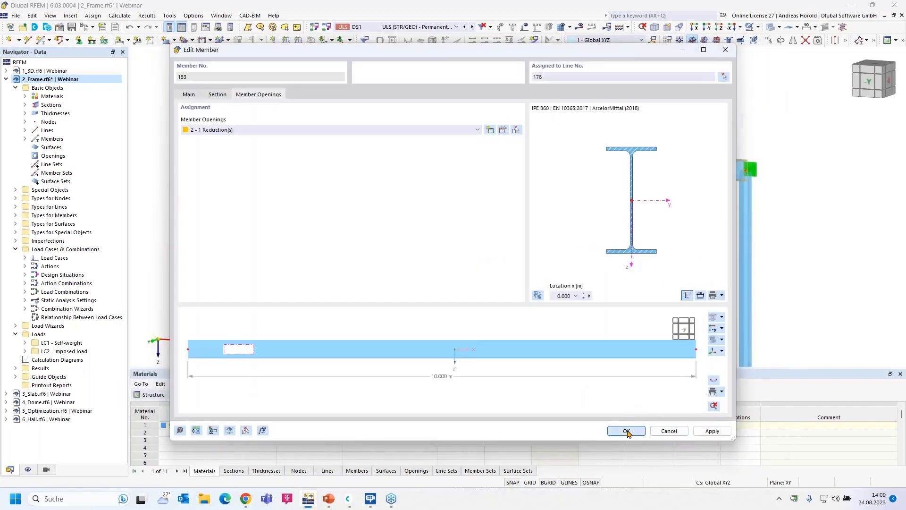
# Display the top beam's underlying surface model, select its upper flange and web surfaces, and examine the rigid members at the beam end
pyautogui.scroll(1, 349, 210)
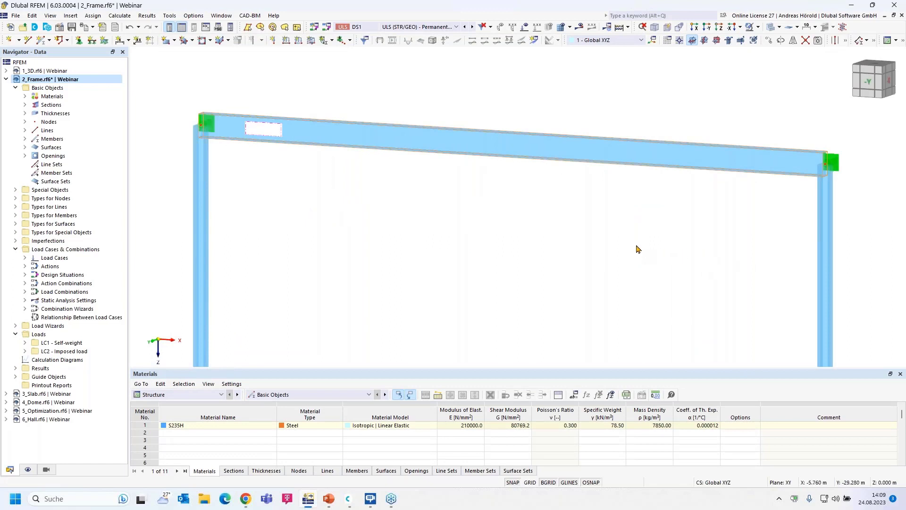
pyautogui.click(843, 29)
pyautogui.keyDown('ctrl'); pyautogui.moveTo(720, 194); pyautogui.dragTo(590, 175, button='middle'); pyautogui.keyUp('ctrl')
pyautogui.scroll(6, 581, 172)
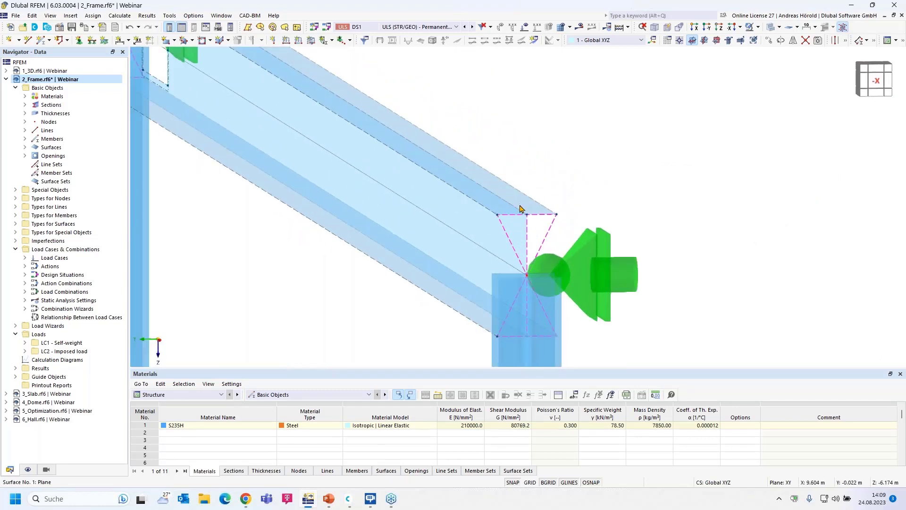
pyautogui.click(521, 209)
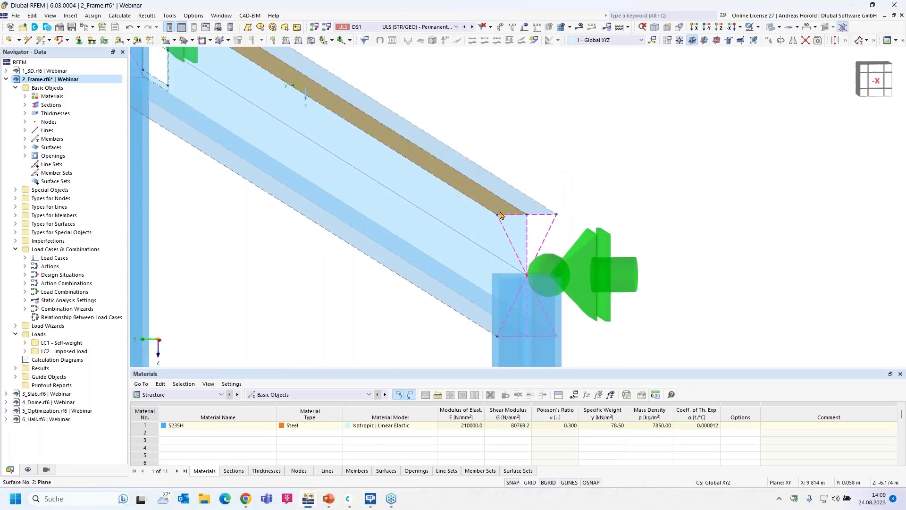
pyautogui.click(489, 234)
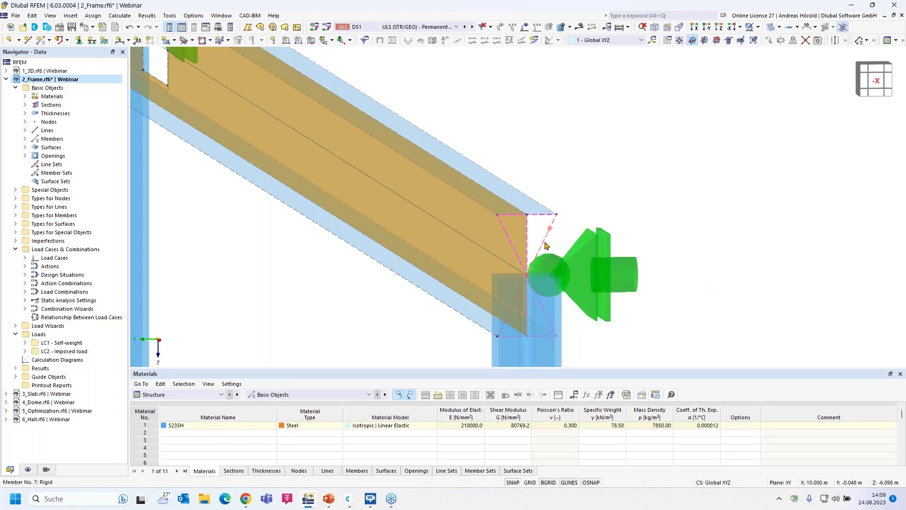
pyautogui.scroll(-5, 546, 247)
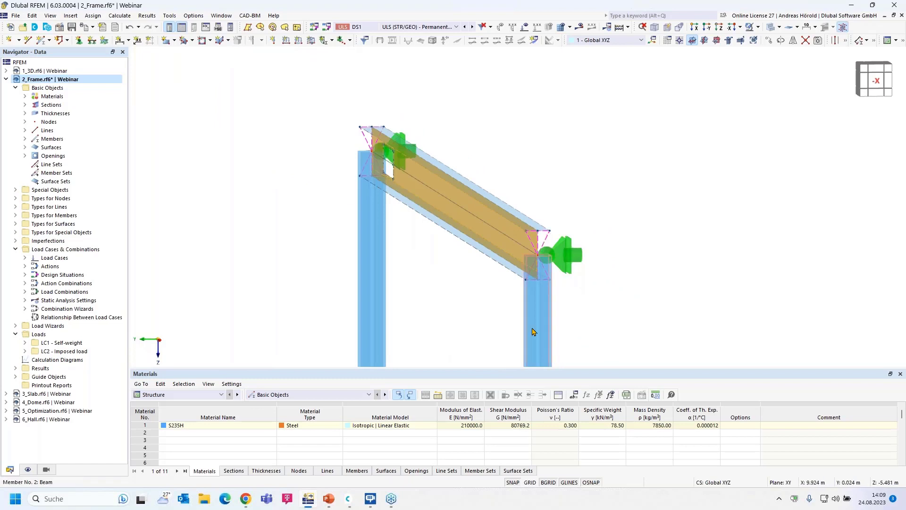
pyautogui.scroll(5, 542, 289)
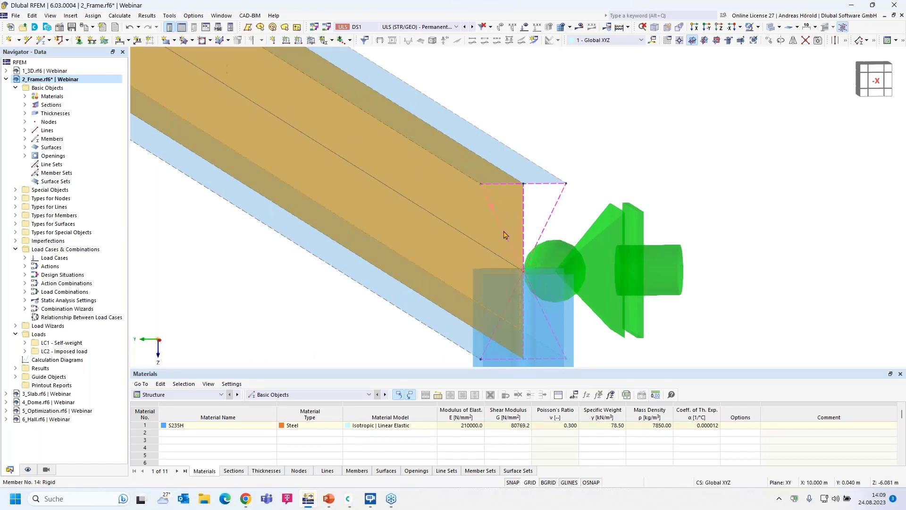
pyautogui.scroll(-5, 507, 237)
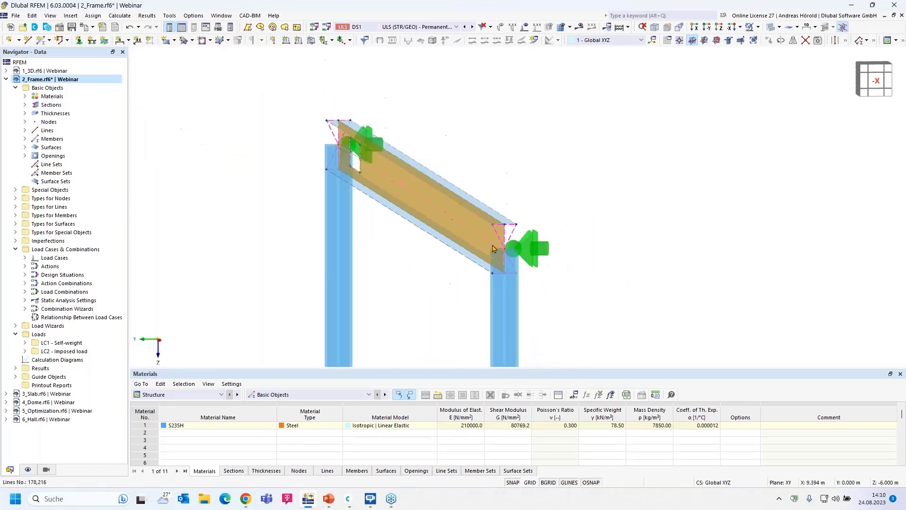
# Calculate the frame model and display its results for design situation DS1
pyautogui.keyDown('ctrl'); pyautogui.moveTo(410, 297); pyautogui.dragTo(525, 226, button='middle'); pyautogui.keyUp('ctrl')
pyautogui.scroll(-3, 524, 288)
pyautogui.scroll(-1, 525, 226)
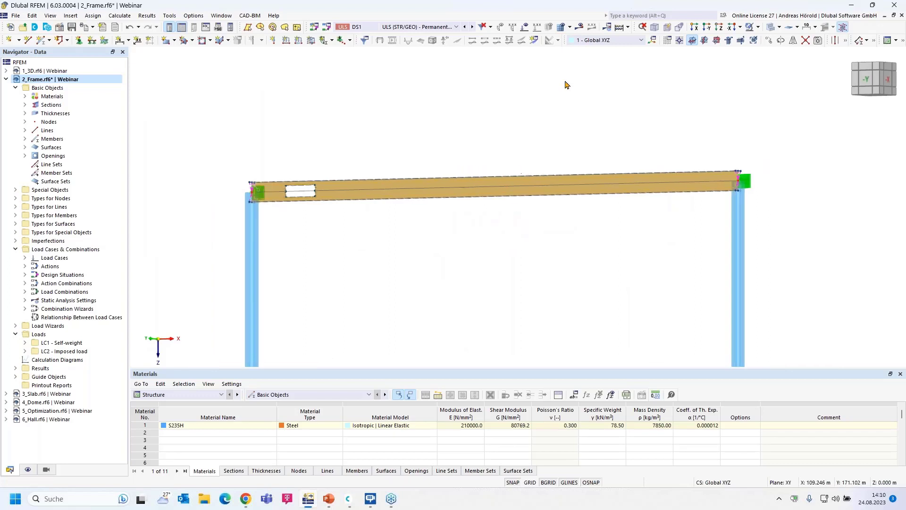
pyautogui.click(581, 27)
pyautogui.click(494, 290)
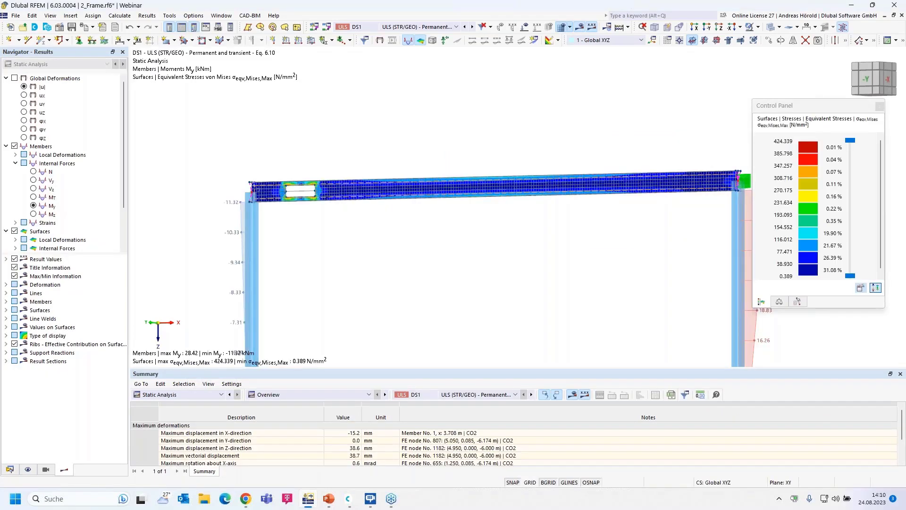
# Examine the von Mises stress distribution around the web opening in the top beam
pyautogui.scroll(3, 293, 226)
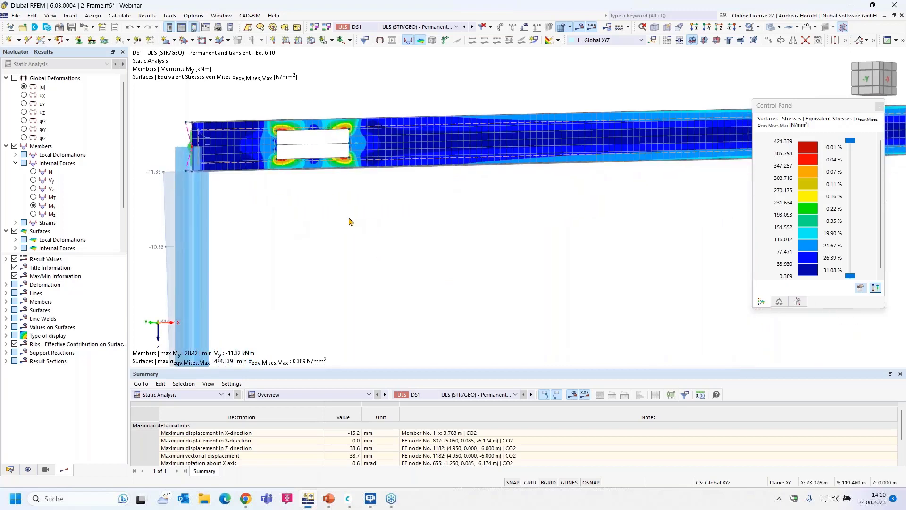
pyautogui.scroll(3, 349, 219)
pyautogui.moveTo(349, 219); pyautogui.dragTo(444, 294, button='middle')
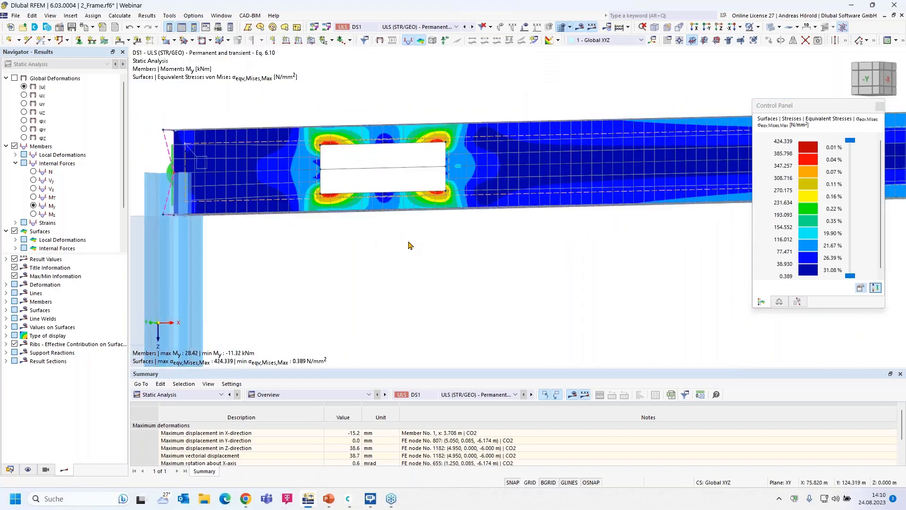
pyautogui.scroll(-1, 409, 245)
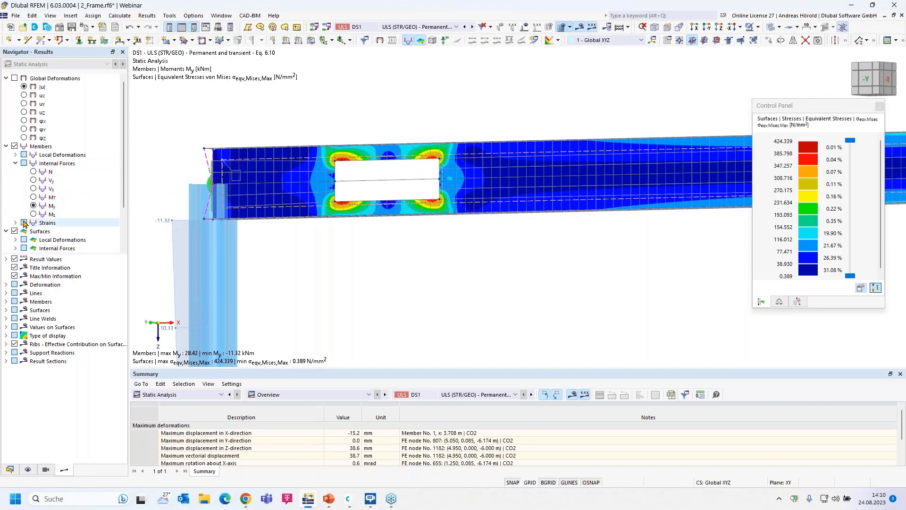
# Expand the surface stress results to the maximum von Mises equivalent stress and review it at the opening
pyautogui.moveTo(48, 253); pyautogui.dragTo(47, 365)
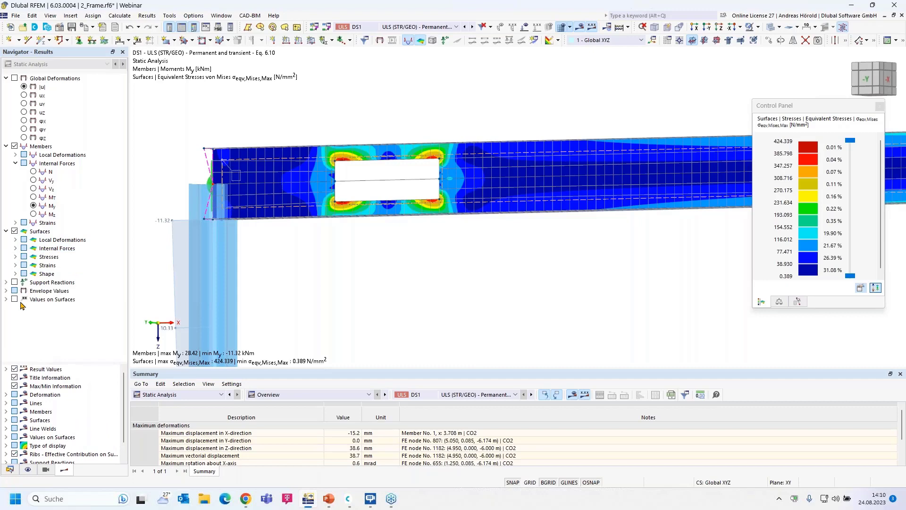
pyautogui.click(14, 266)
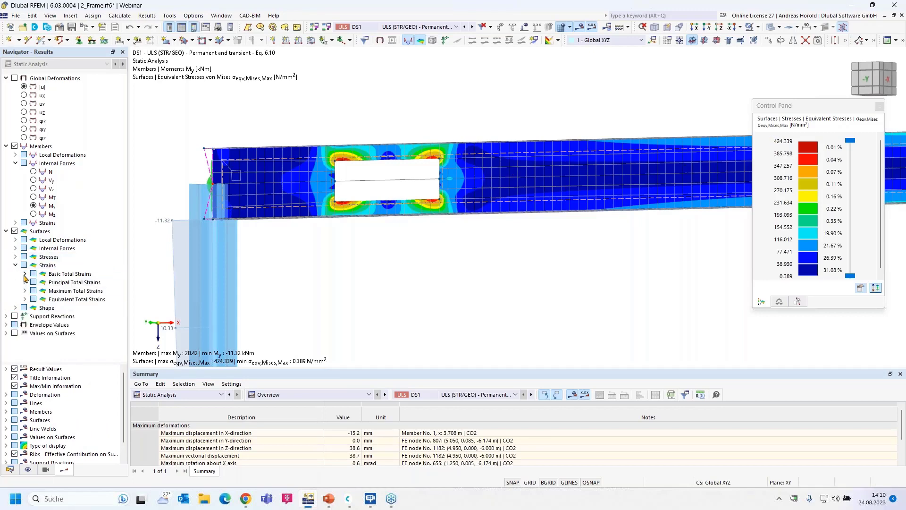
pyautogui.click(16, 257)
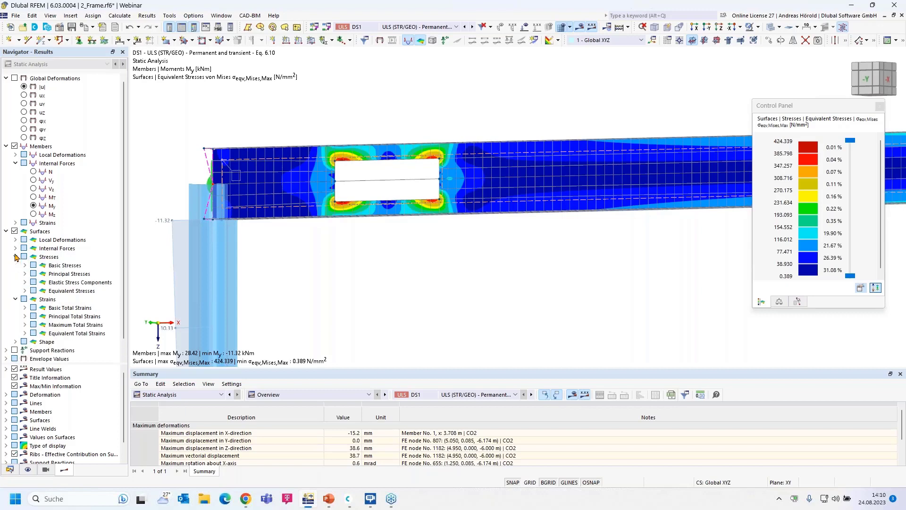
pyautogui.click(25, 292)
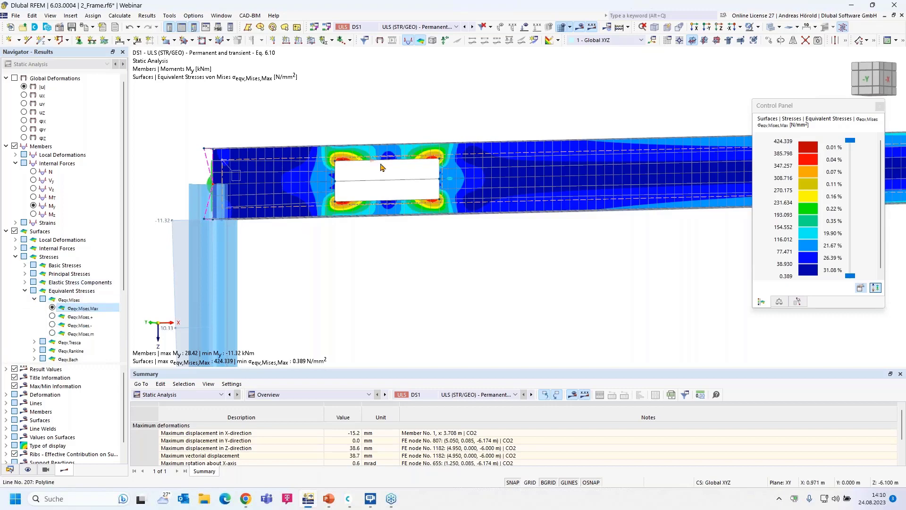
pyautogui.scroll(-3, 377, 171)
pyautogui.scroll(3, 377, 173)
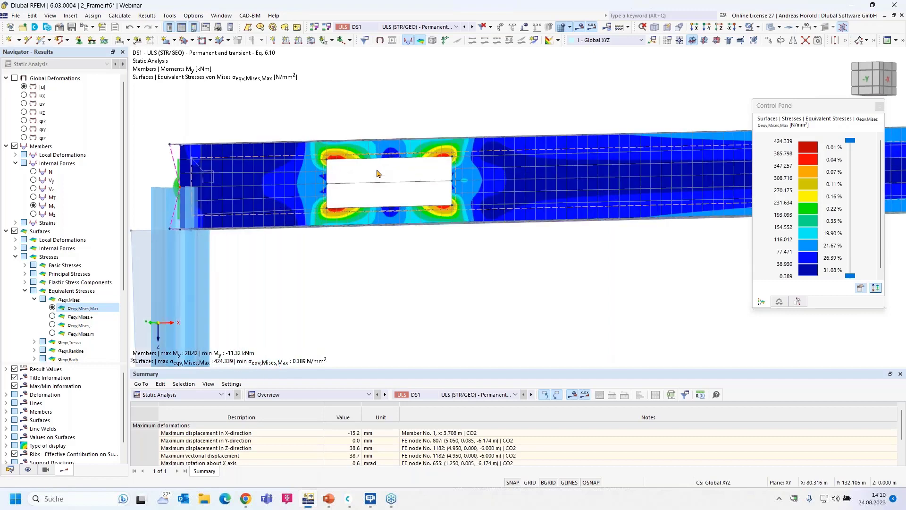
# Display the global deformations |u| and inspect the deformed top beam at the opening and across the whole span
pyautogui.click(24, 86)
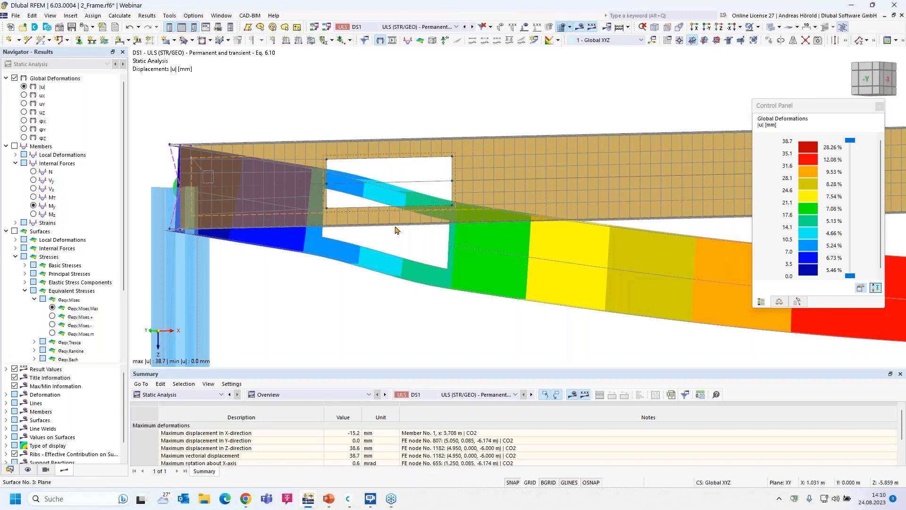
pyautogui.scroll(-2, 391, 231)
pyautogui.scroll(-3, 392, 231)
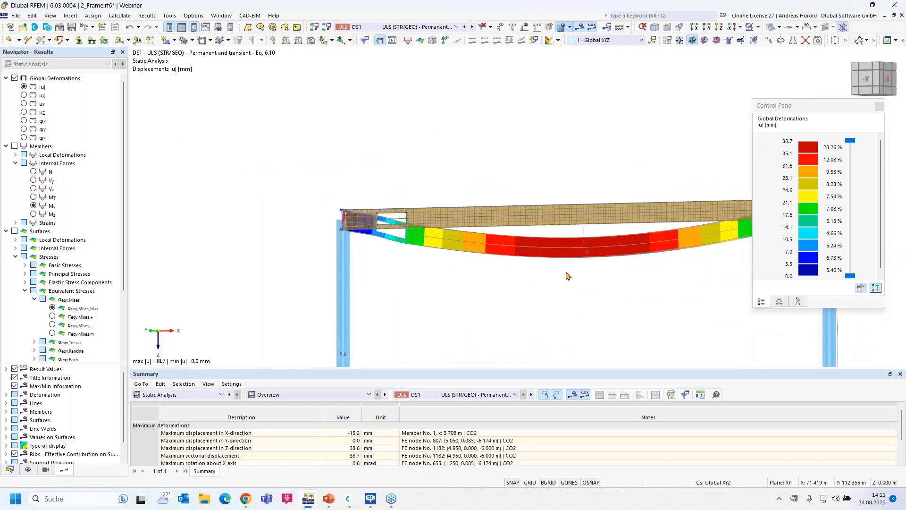
pyautogui.scroll(2, 400, 255)
pyautogui.scroll(-2, 401, 255)
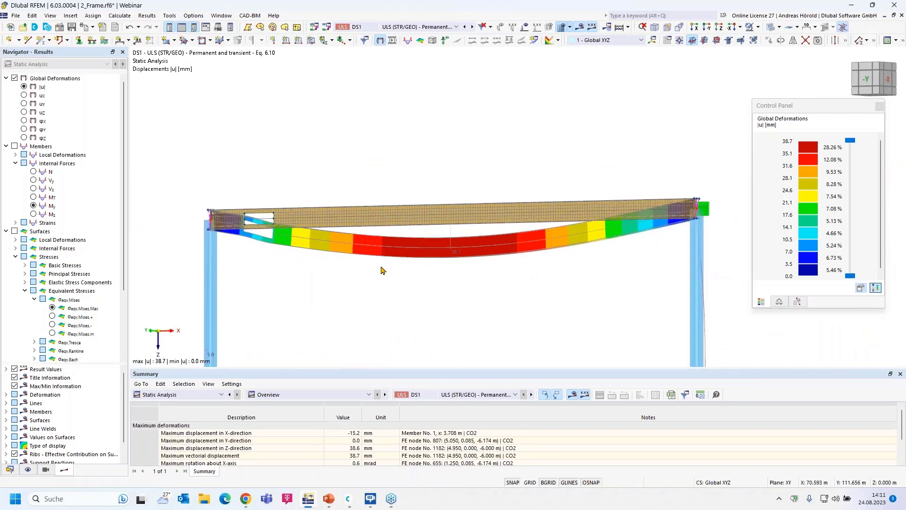
pyautogui.scroll(-2, 382, 270)
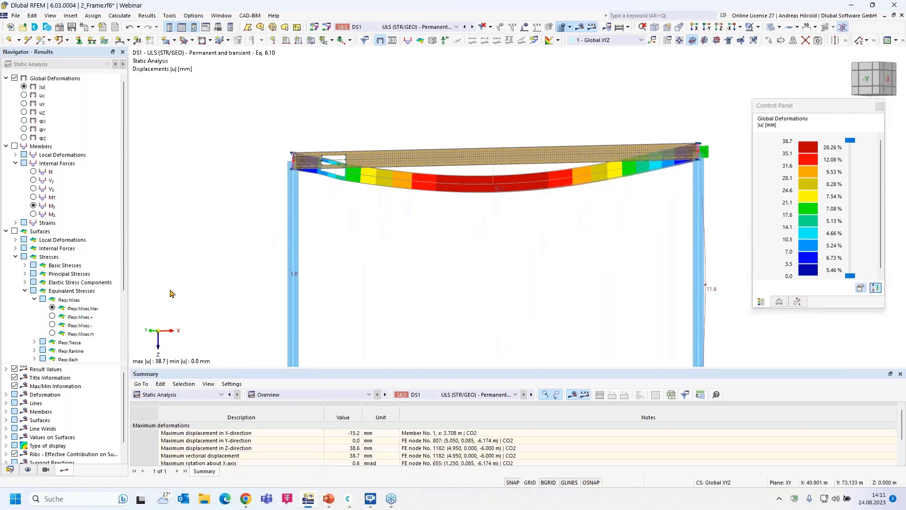
# Collapse the frame model's data tree and switch to the 3_Slab.rf6 model
pyautogui.click(10, 469)
pyautogui.click(6, 80)
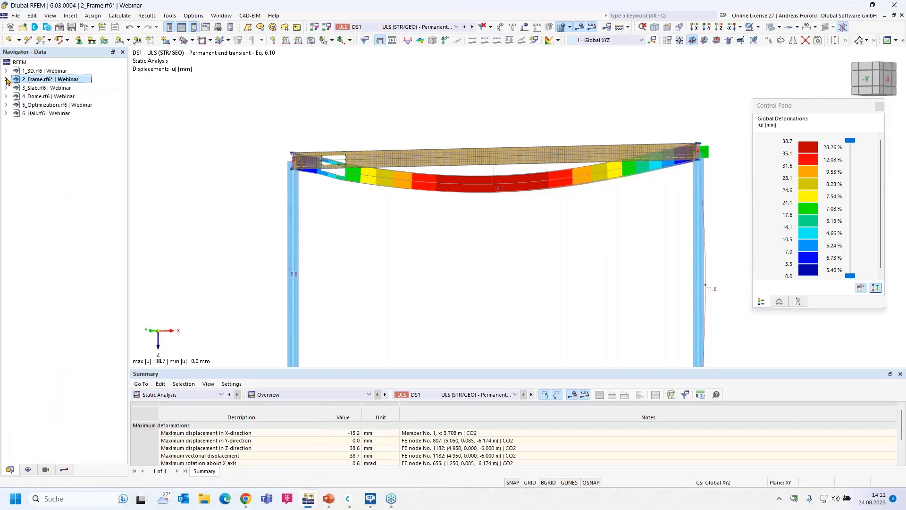
pyautogui.click(57, 88)
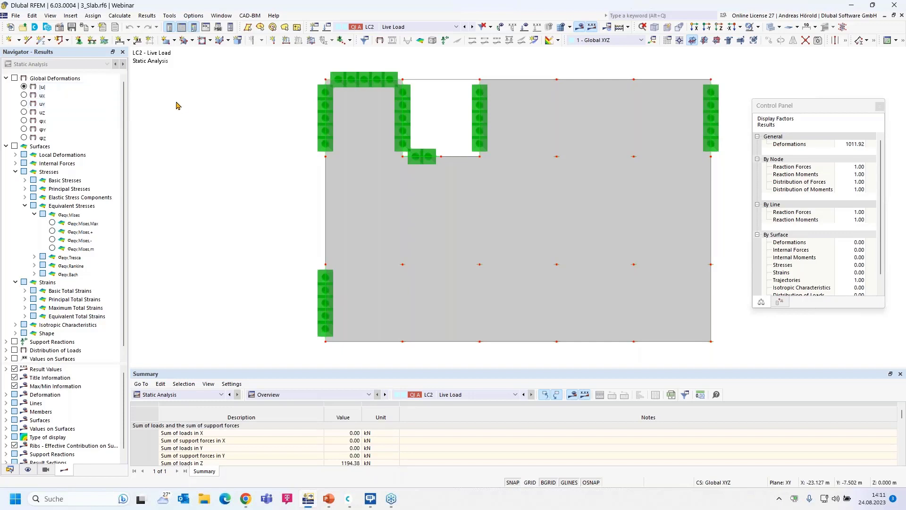
# Display the slab's nodal and line support reactions for LC2 and inspect them in an isometric view
pyautogui.click(446, 40)
pyautogui.keyDown('ctrl'); pyautogui.moveTo(259, 309); pyautogui.dragTo(242, 247, button='middle'); pyautogui.keyUp('ctrl')
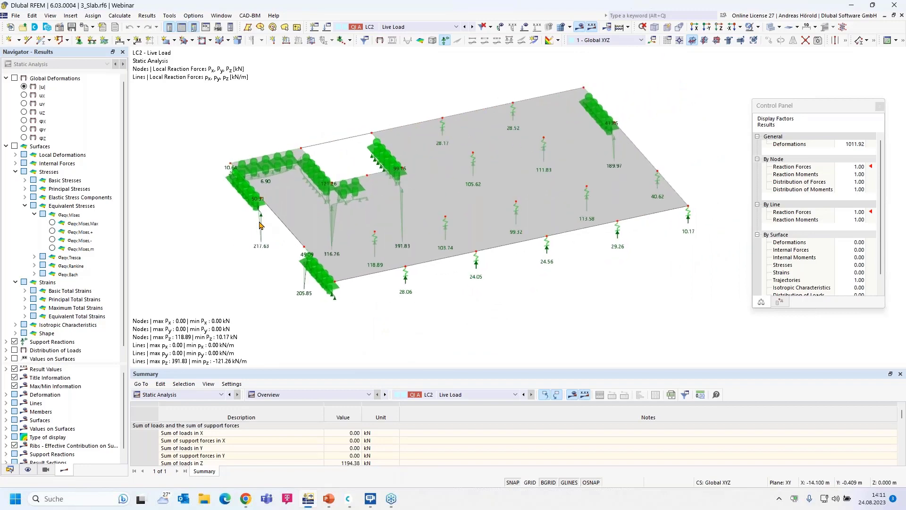
pyautogui.scroll(3, 317, 330)
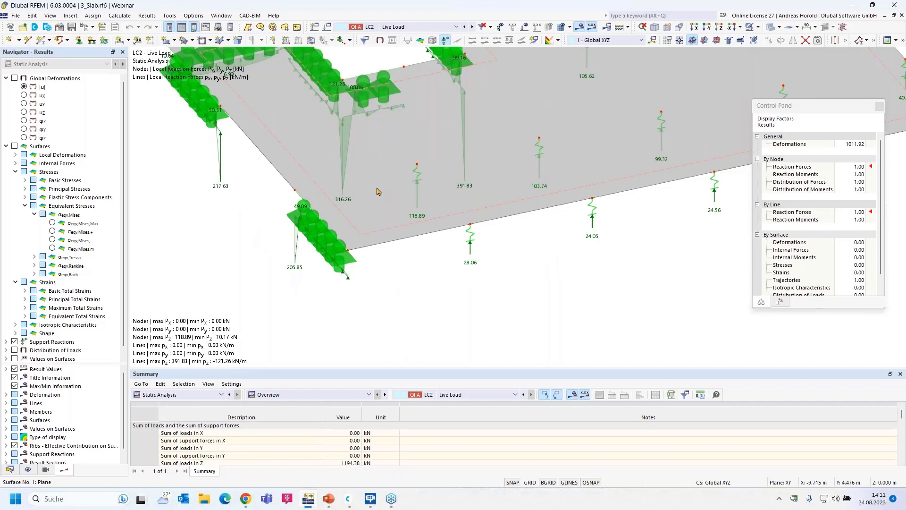
# Show the slab in plan view and draw its support reactions in the XY-plane with smooth distribution
pyautogui.scroll(-4, 382, 195)
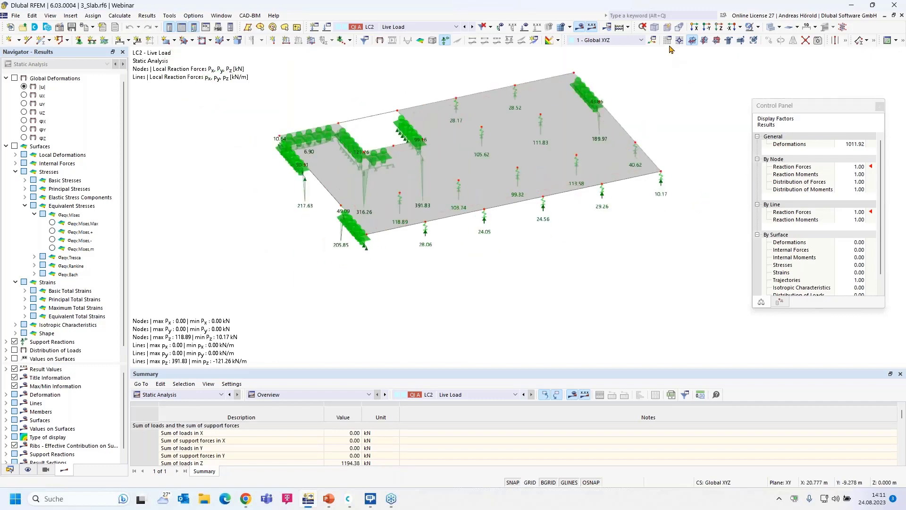
pyautogui.click(720, 27)
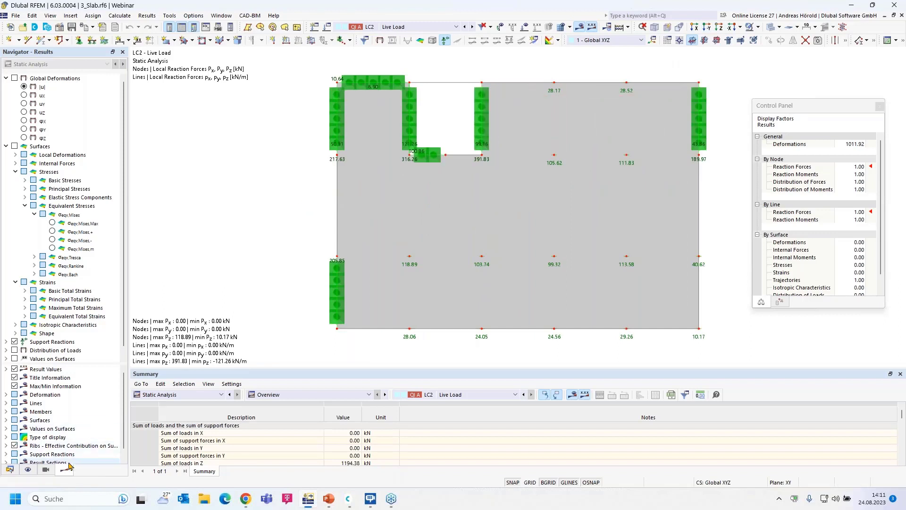
pyautogui.scroll(-1, 52, 350)
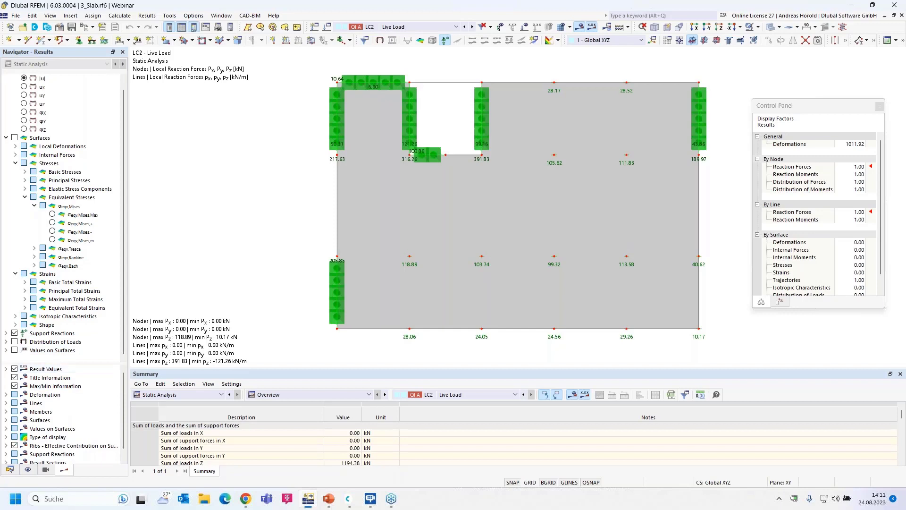
pyautogui.moveTo(59, 363); pyautogui.dragTo(59, 274)
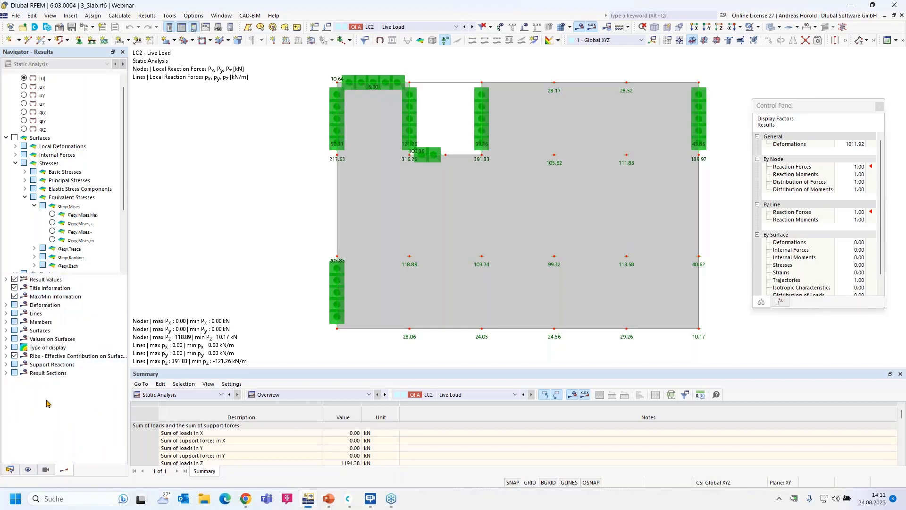
pyautogui.click(5, 365)
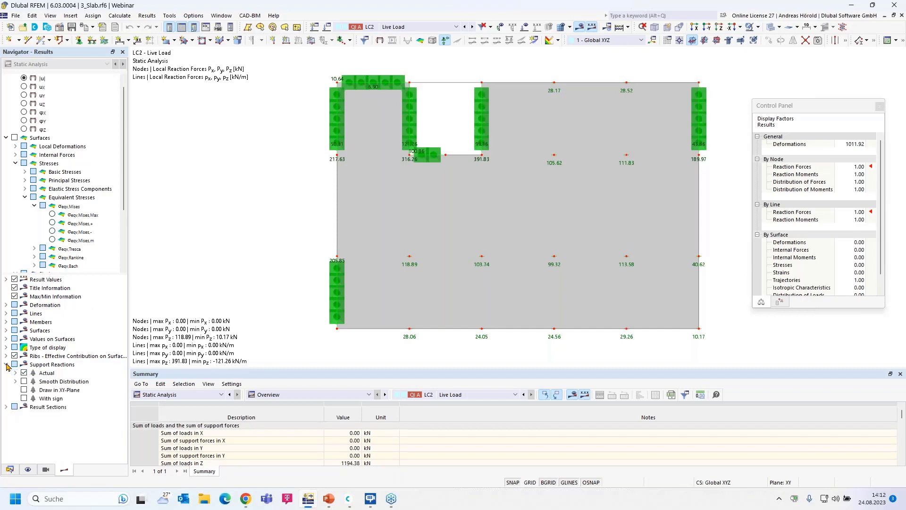
pyautogui.click(23, 391)
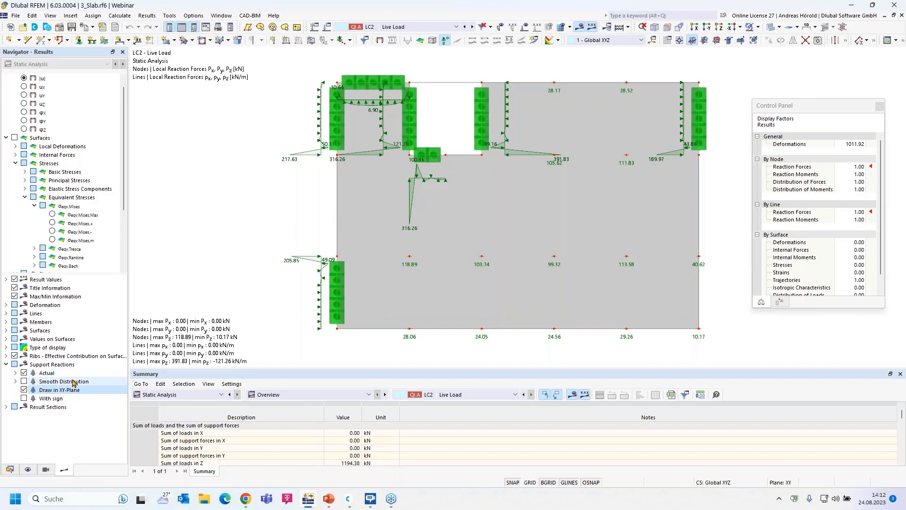
pyautogui.click(23, 382)
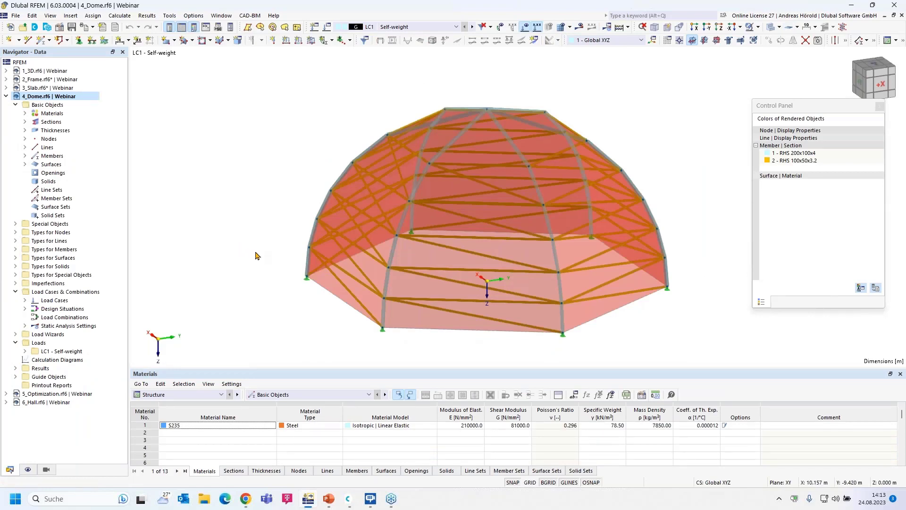
# Open a horizontal RHS 100x50x3.2 member of the dome, review the available member types and close it without changes
pyautogui.doubleClick(465, 241)
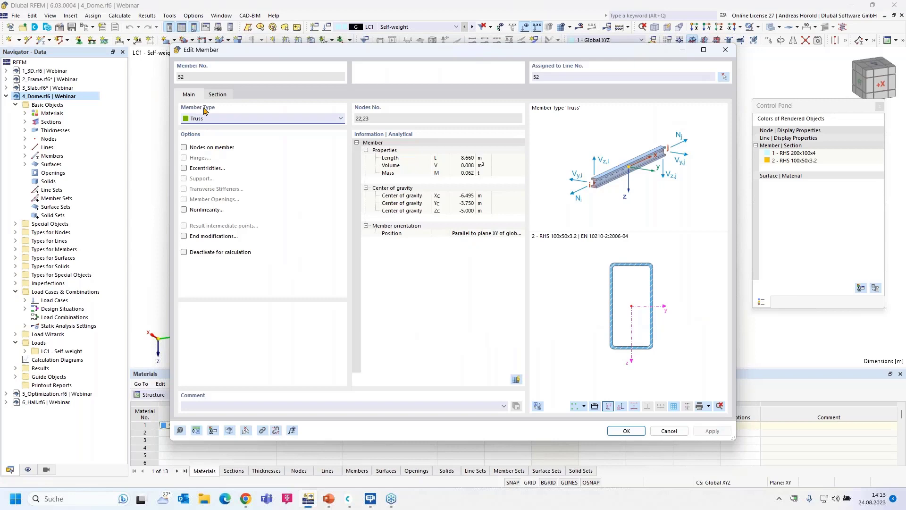
pyautogui.click(230, 119)
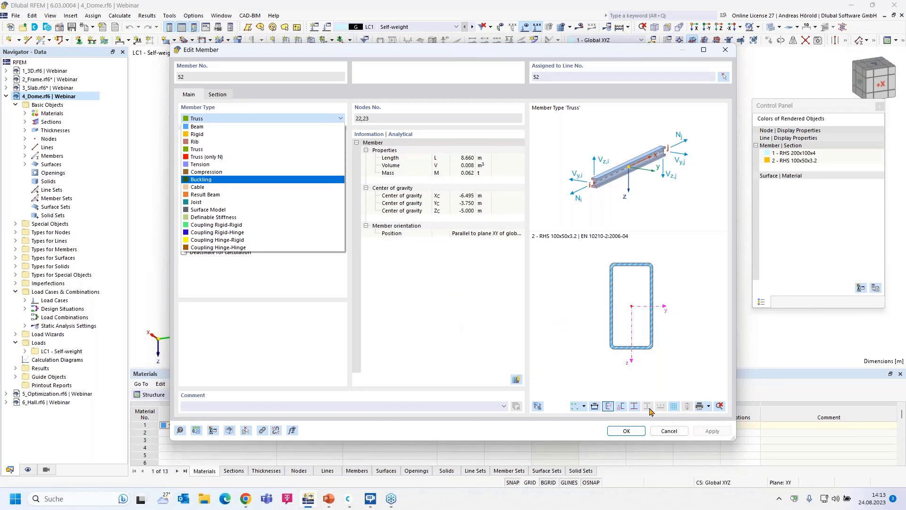
pyautogui.click(667, 431)
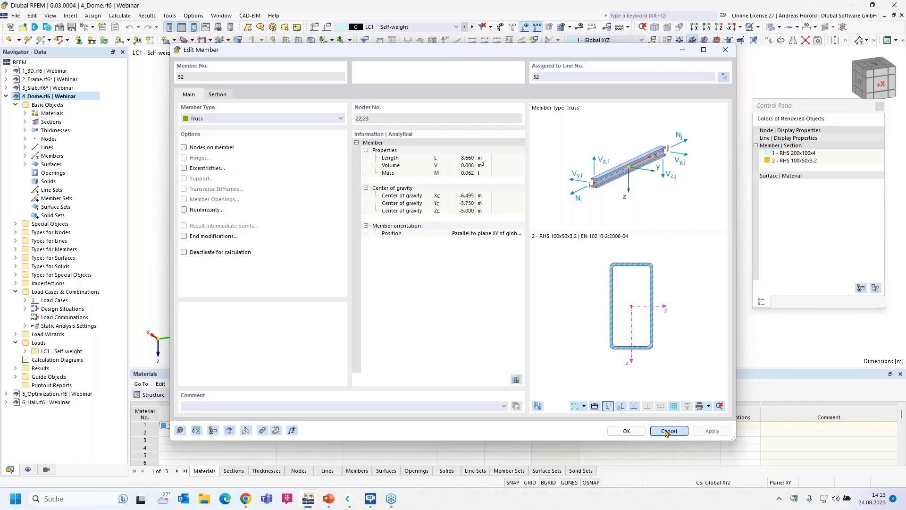
pyautogui.click(666, 431)
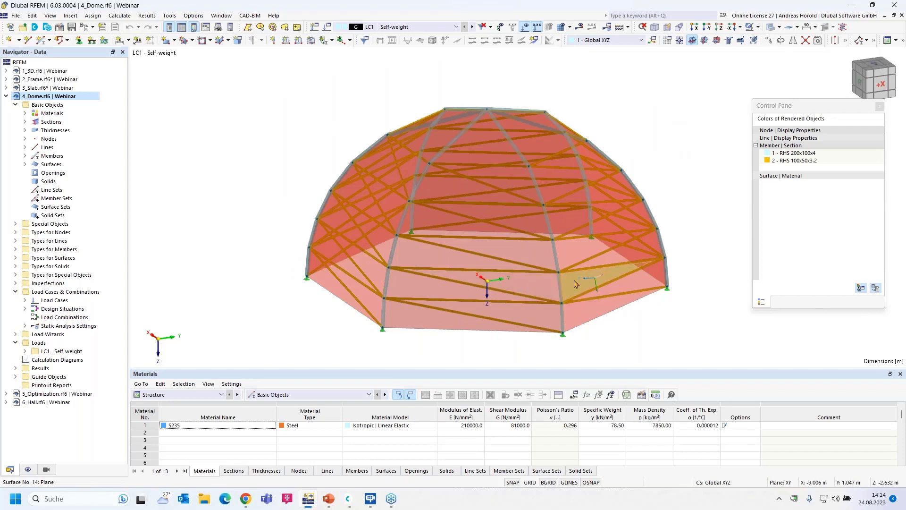
# Review the stiffness type settings of a triangular surface in the dome's lower rows and examine how the surrounding members frame it
pyautogui.scroll(1, 575, 283)
pyautogui.scroll(2, 576, 283)
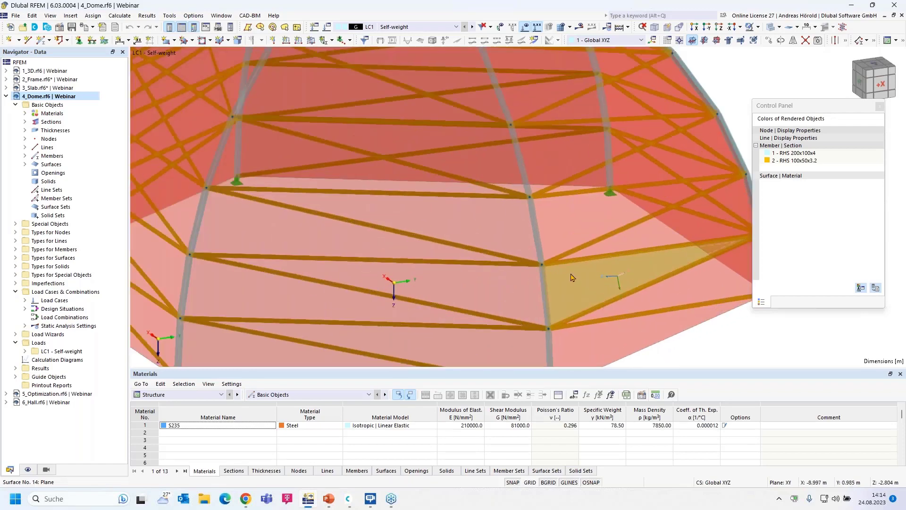
pyautogui.doubleClick(572, 276)
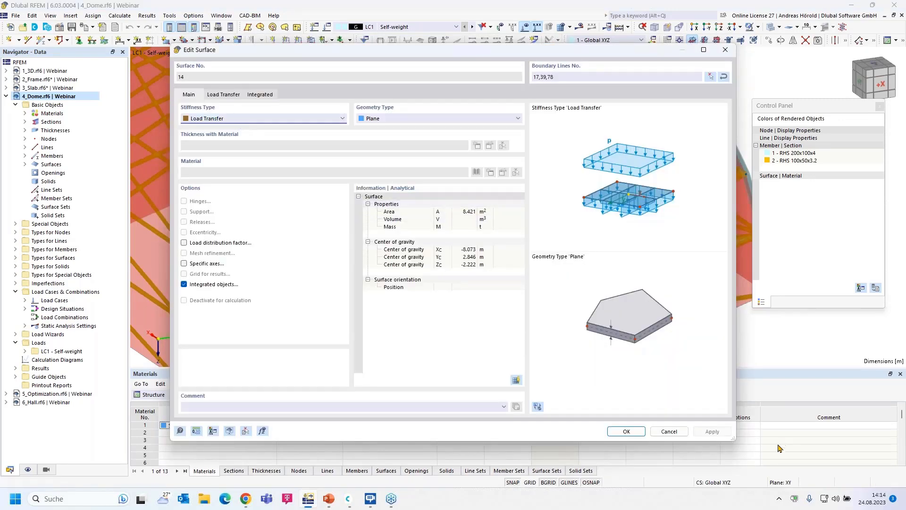
pyautogui.click(670, 431)
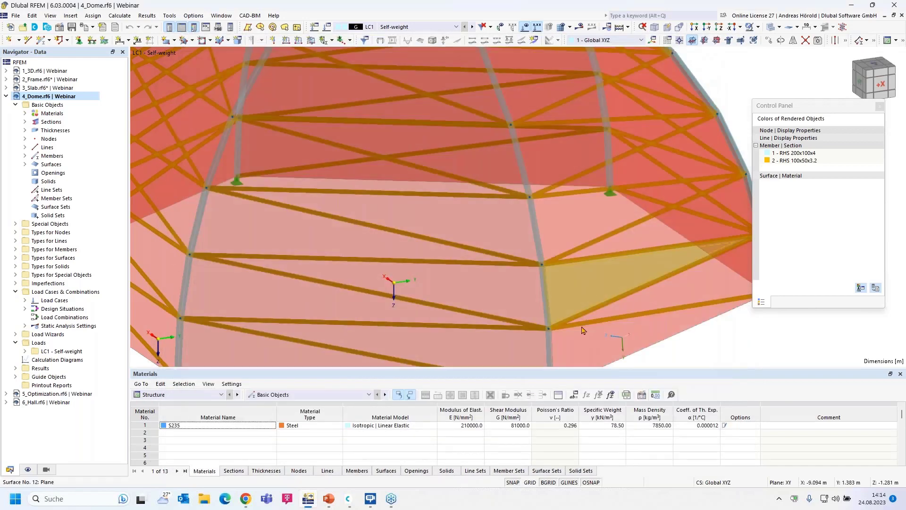
pyautogui.scroll(-5, 582, 327)
pyautogui.moveTo(570, 318); pyautogui.dragTo(547, 287, button='middle')
pyautogui.scroll(3, 547, 288)
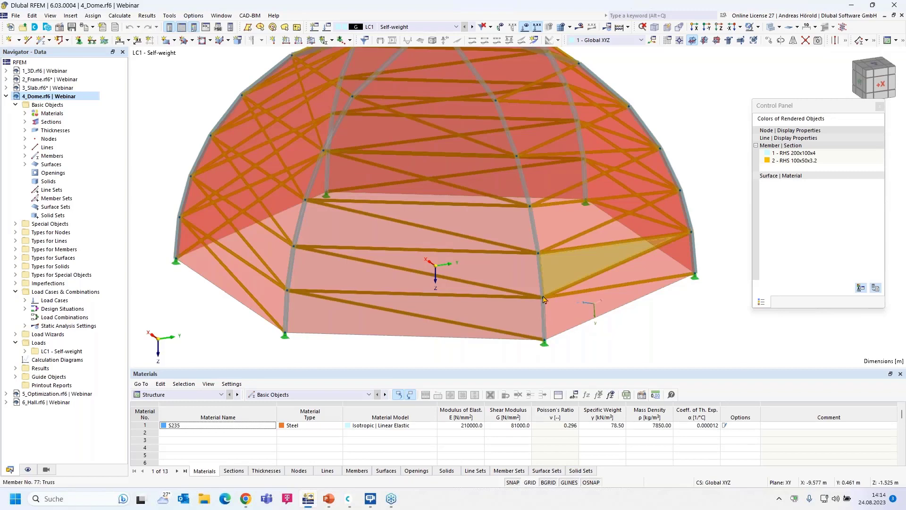
pyautogui.scroll(-5, 329, 304)
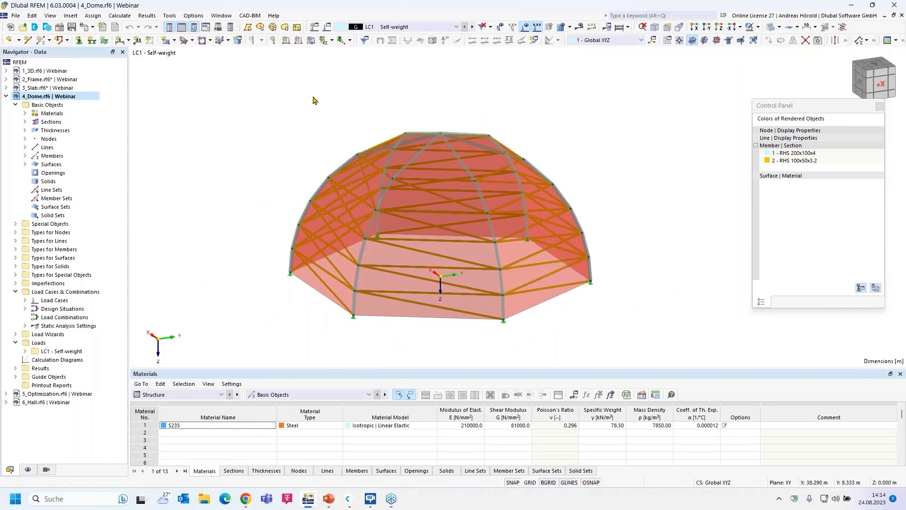
# Apply a uniform surface load of 1.00 kN/m² in global direction ZA to all dome surfaces in LC1
pyautogui.click(311, 42)
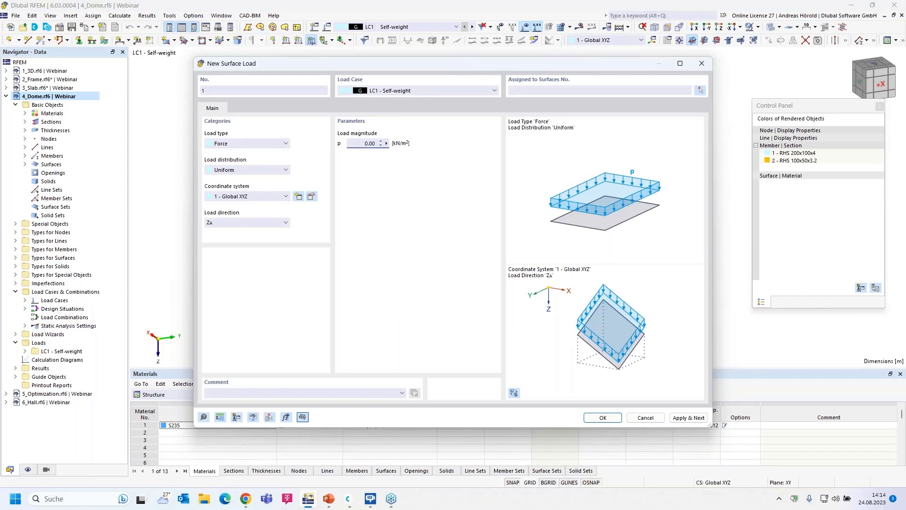
pyautogui.press('Delete')
pyautogui.click(598, 417)
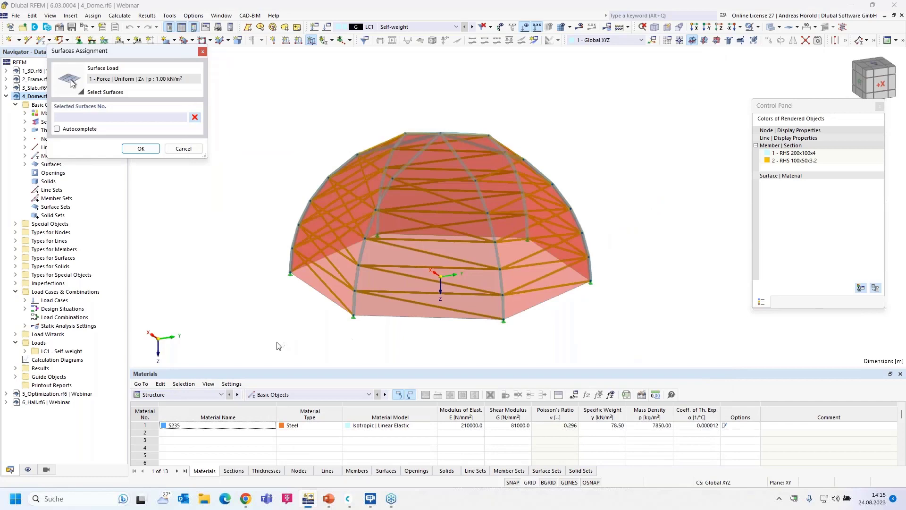
pyautogui.moveTo(272, 345); pyautogui.dragTo(633, 92)
pyautogui.click(141, 148)
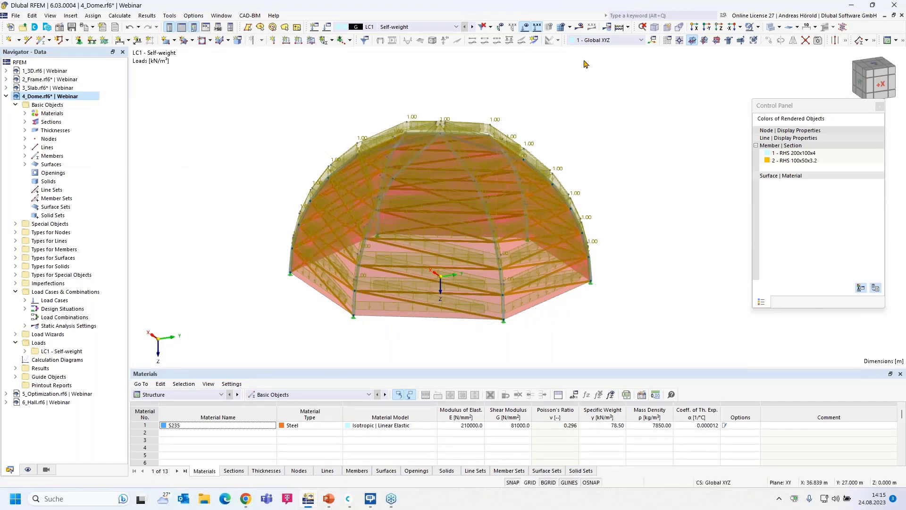
# Calculate the results of LC1 - Self-weight and hide the load display on the dome
pyautogui.click(581, 30)
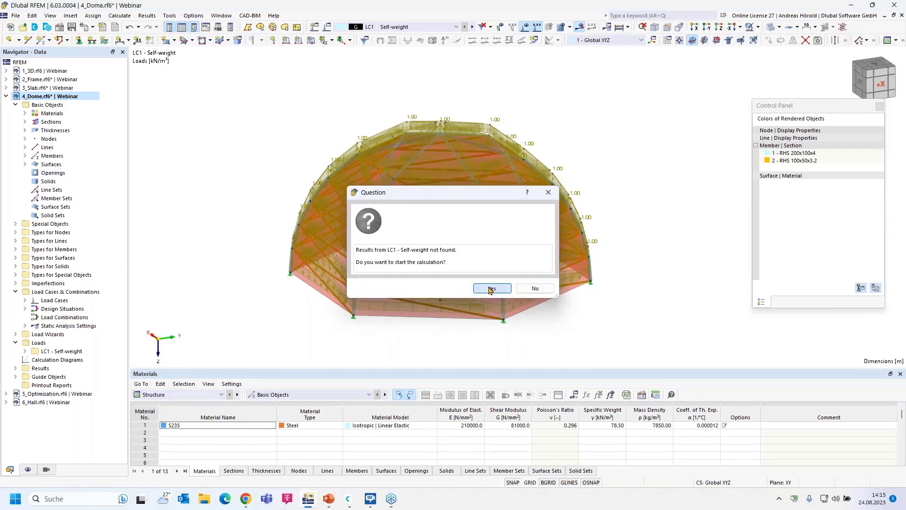
pyautogui.click(490, 287)
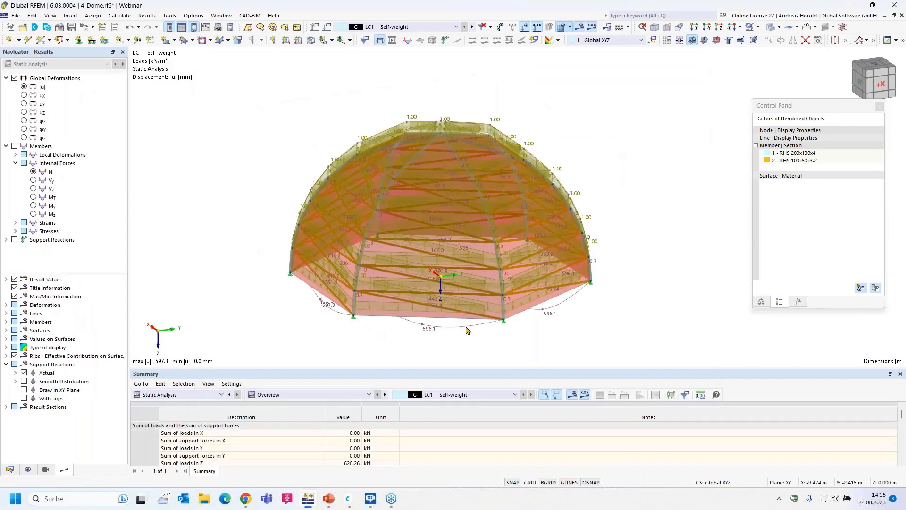
pyautogui.click(525, 28)
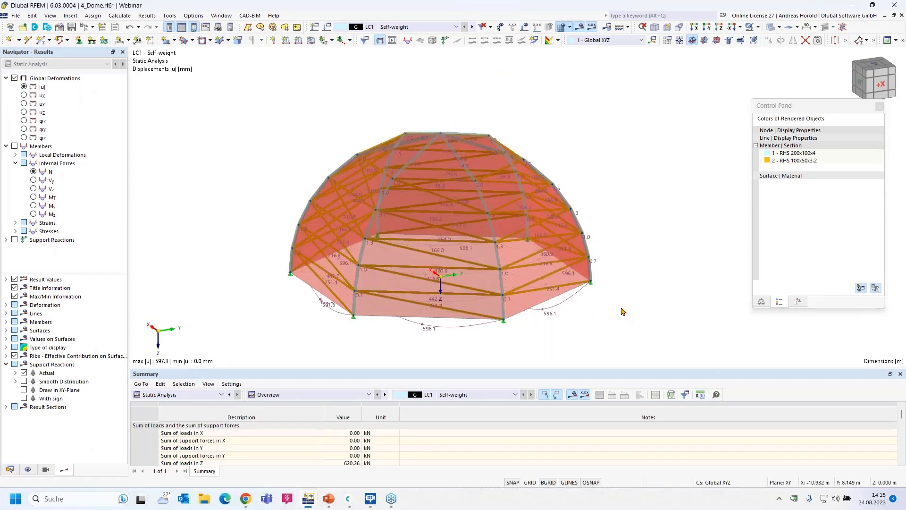
# Switch the dome's display to the wireframe model
pyautogui.click(758, 27)
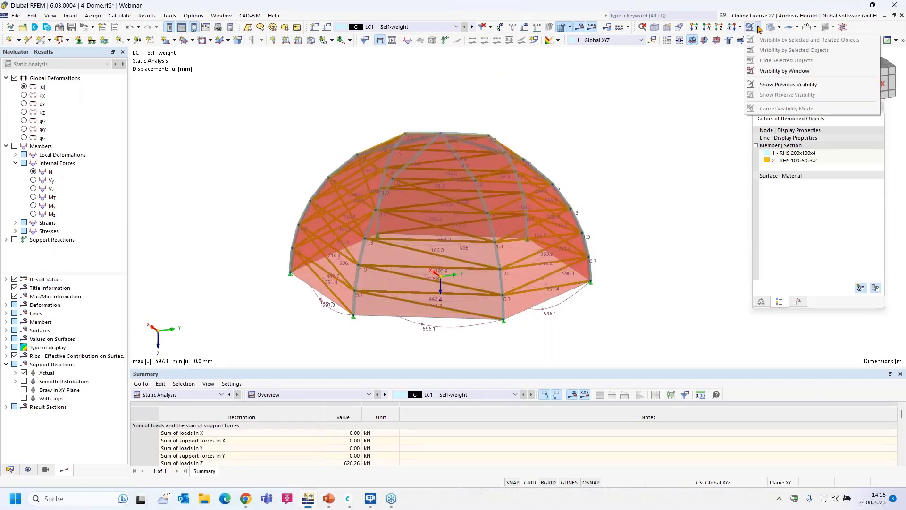
pyautogui.click(780, 27)
pyautogui.click(779, 27)
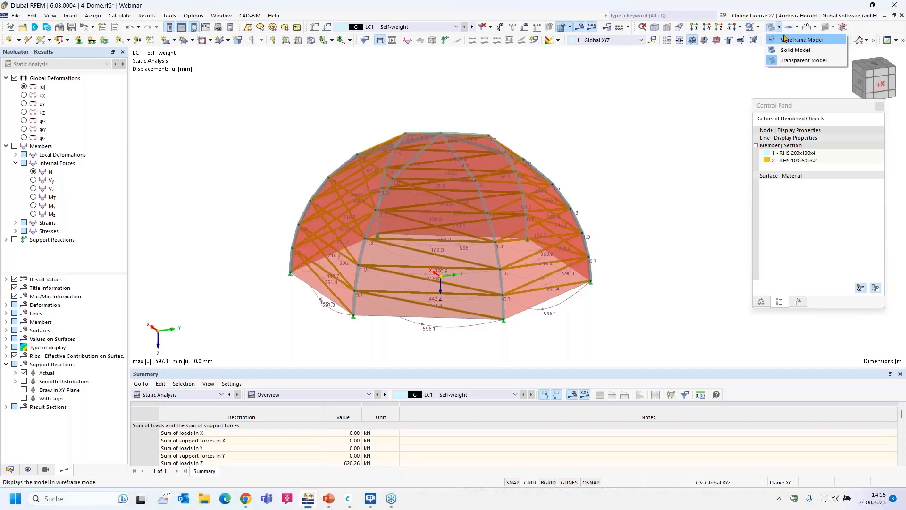
pyautogui.click(785, 39)
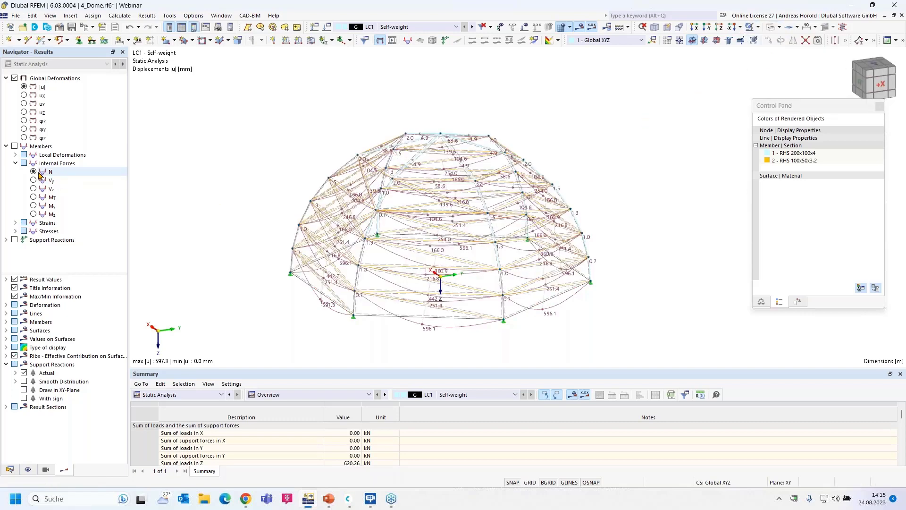
# Display the member bending moments My and examine them on the dome's lower truss members and across the whole structure
pyautogui.click(33, 205)
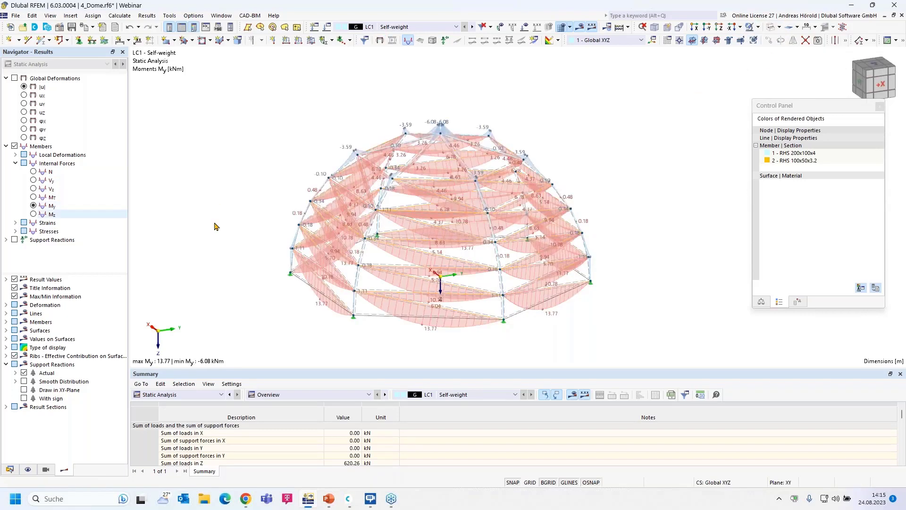
pyautogui.scroll(4, 530, 302)
pyautogui.moveTo(479, 296); pyautogui.dragTo(553, 252, button='middle')
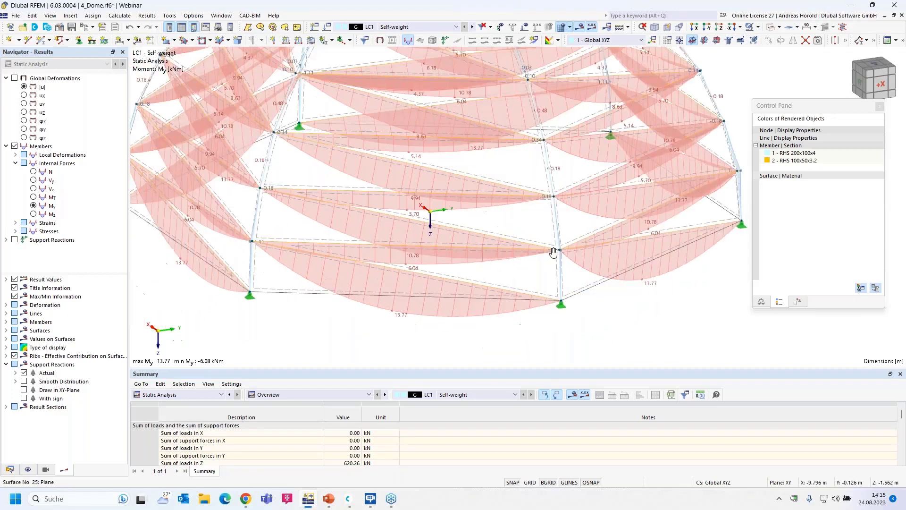
pyautogui.scroll(-3, 425, 333)
pyautogui.scroll(4, 423, 288)
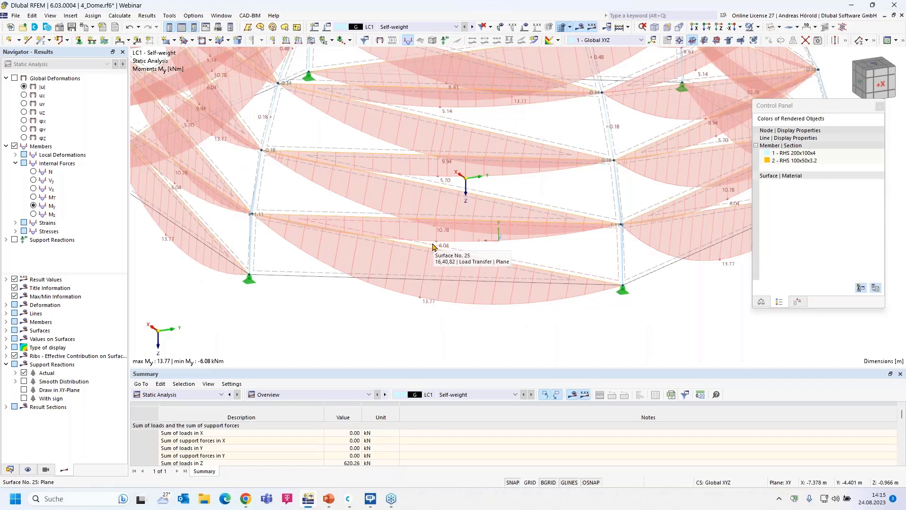
pyautogui.scroll(-2, 433, 246)
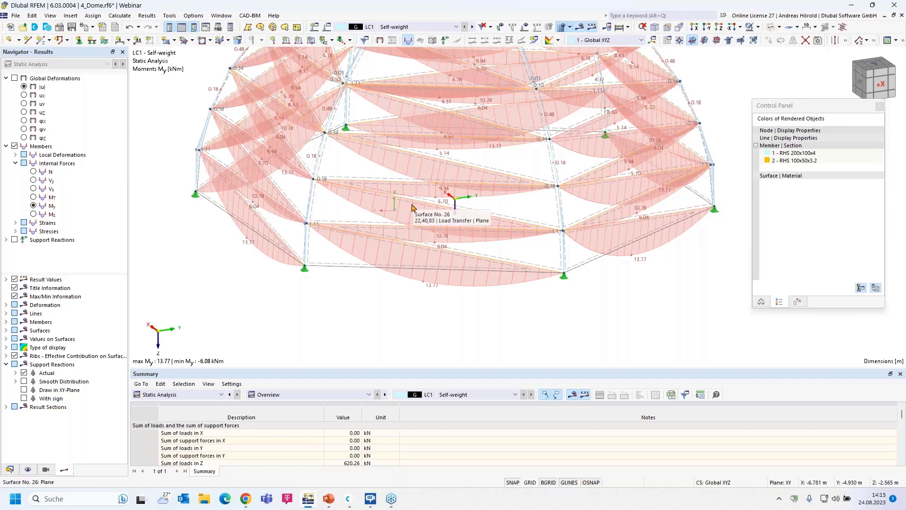
pyautogui.scroll(-3, 412, 208)
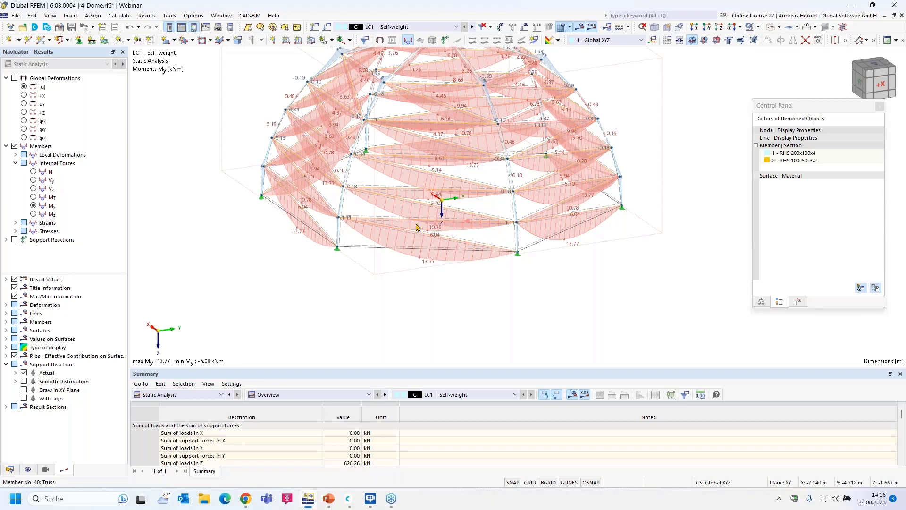
pyautogui.scroll(-2, 410, 228)
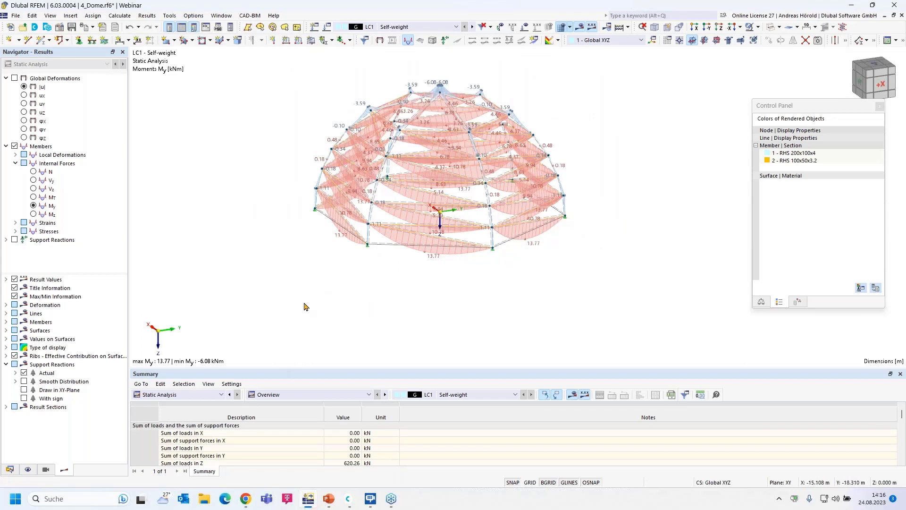
# Activate visibilities by member section to show only the RHS 100x50x3.2 members and inspect their moment diagrams
pyautogui.click(46, 471)
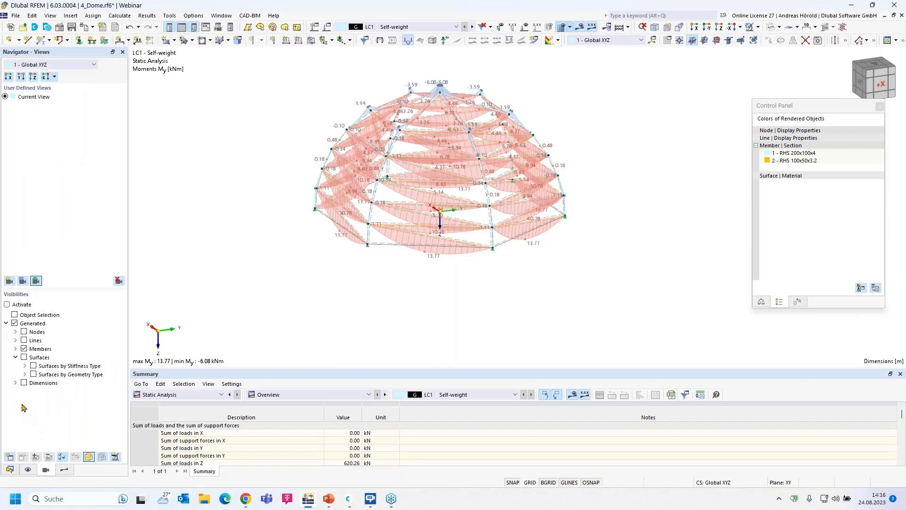
pyautogui.click(15, 349)
pyautogui.click(25, 366)
pyautogui.click(43, 382)
pyautogui.click(43, 382)
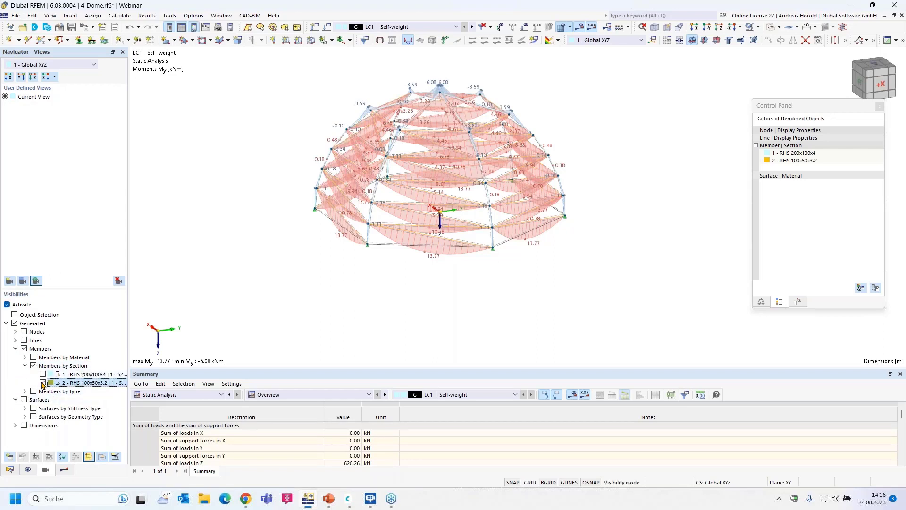
pyautogui.scroll(1, 410, 283)
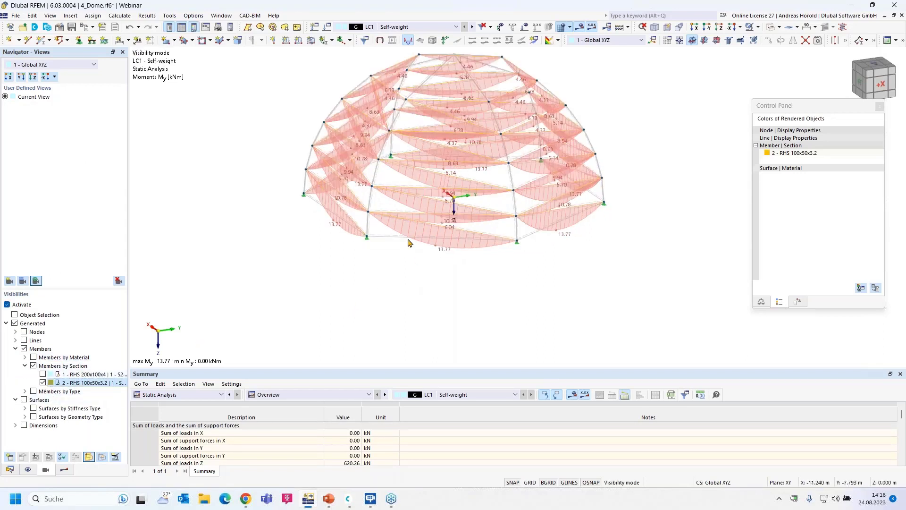
pyautogui.scroll(-3, 270, 299)
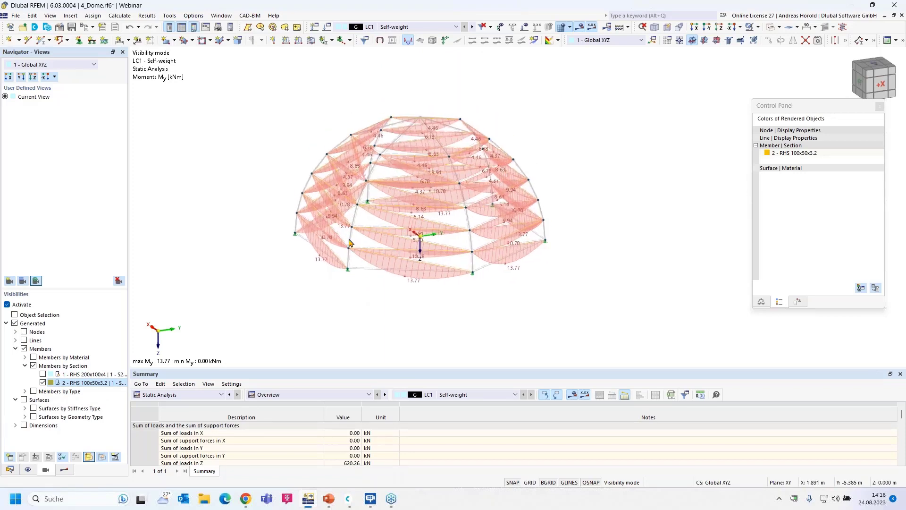
# Select all displayed RHS 100x50x3.2 members of the dome and switch the display to the transparent model
pyautogui.moveTo(243, 313); pyautogui.dragTo(603, 81)
pyautogui.scroll(6, 396, 251)
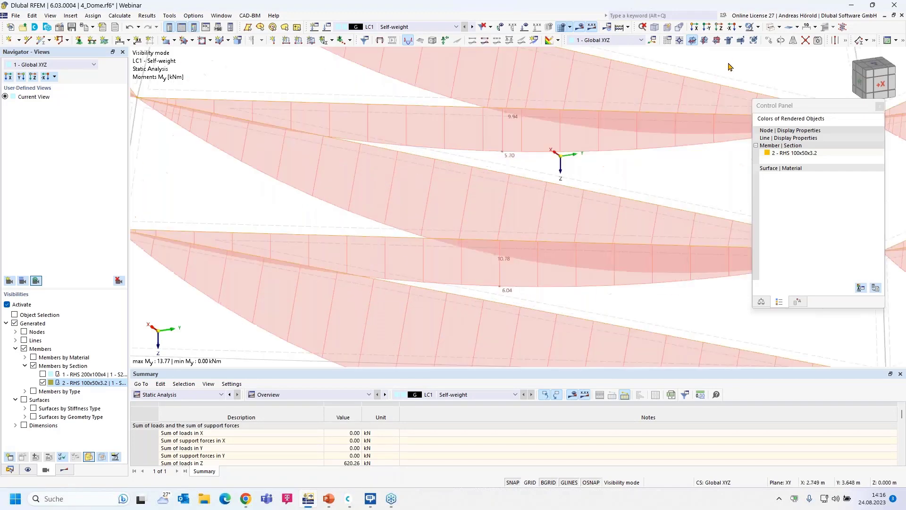
pyautogui.click(779, 27)
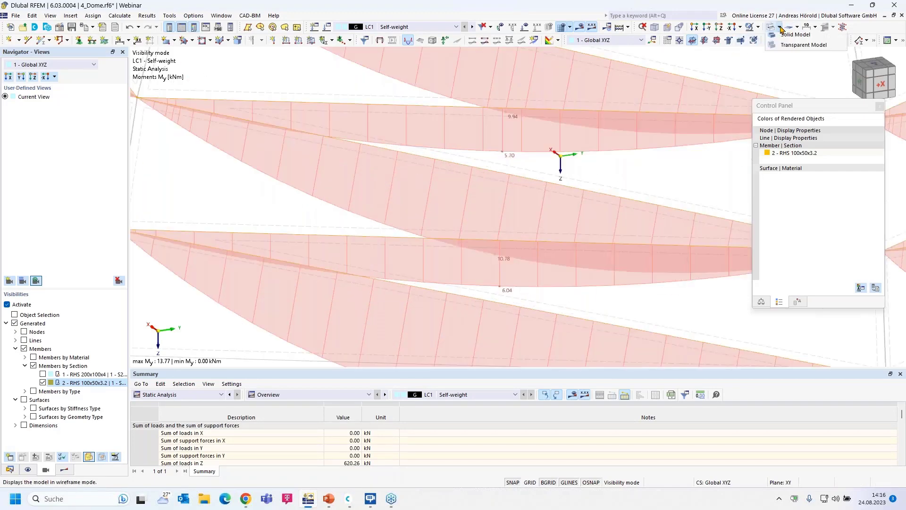
pyautogui.click(803, 51)
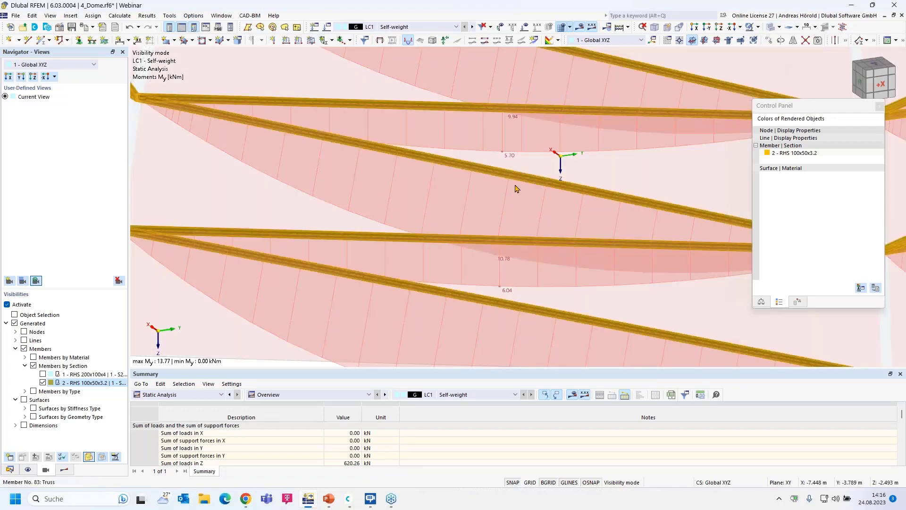
# Change the member type of the selected dome members to Truss (only N)
pyautogui.doubleClick(383, 238)
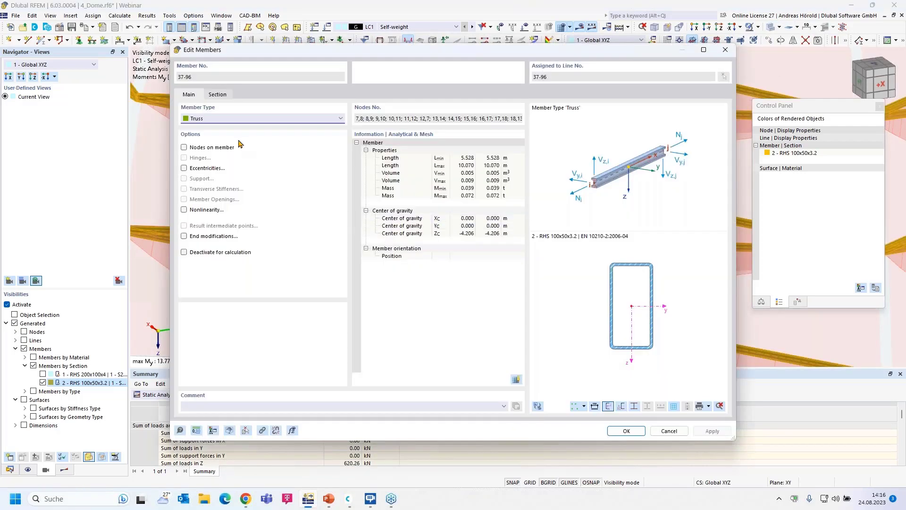
pyautogui.click(244, 121)
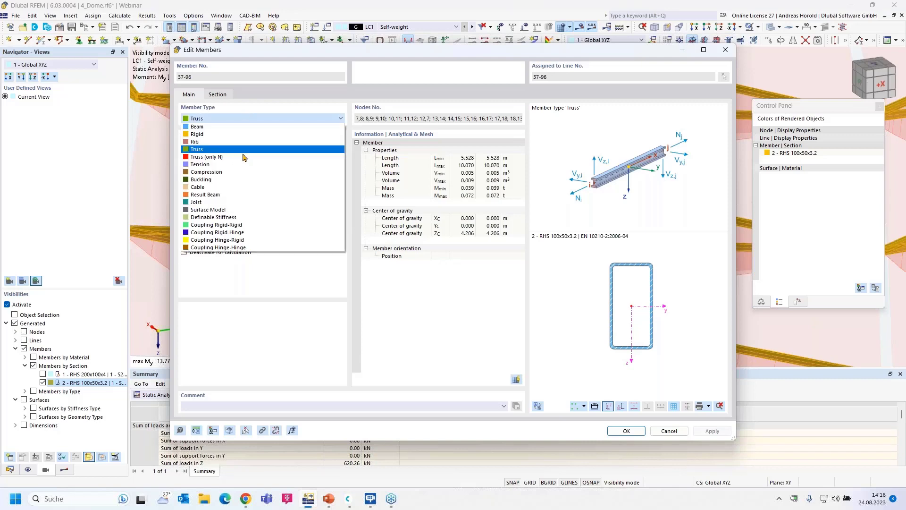
pyautogui.click(244, 157)
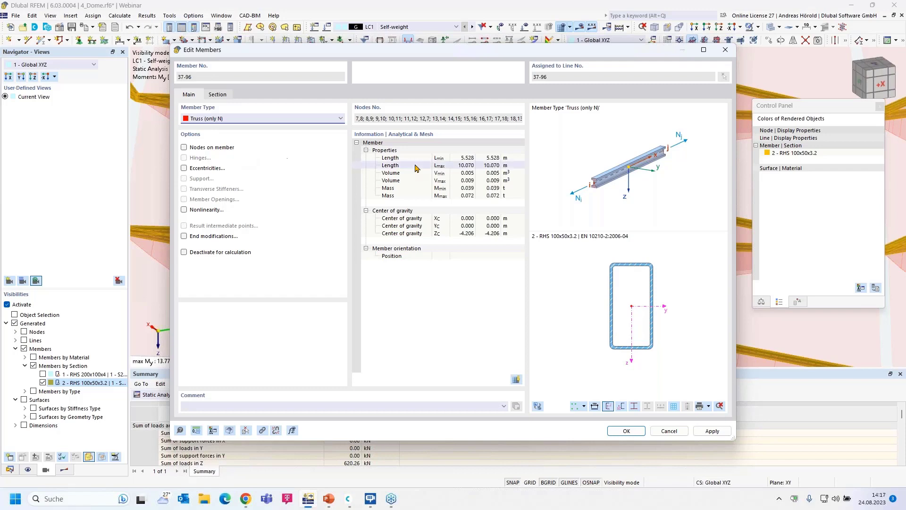
pyautogui.click(625, 431)
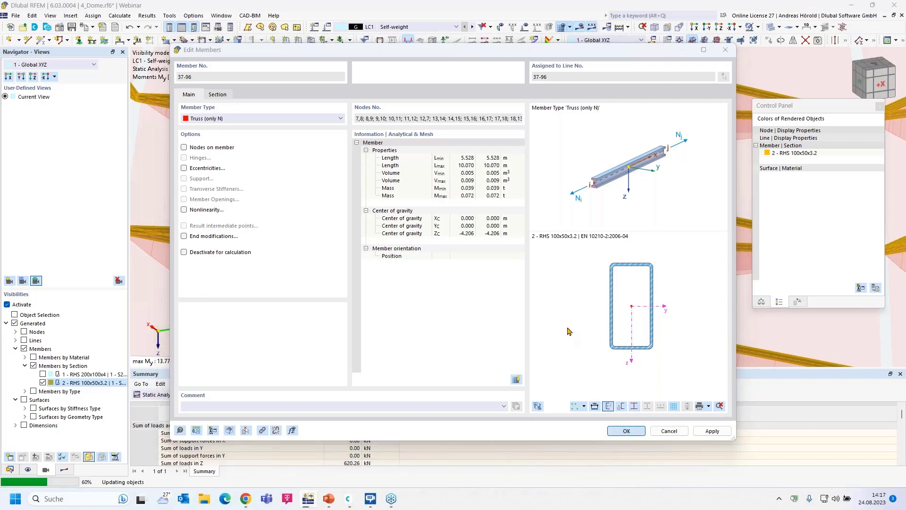
pyautogui.click(493, 288)
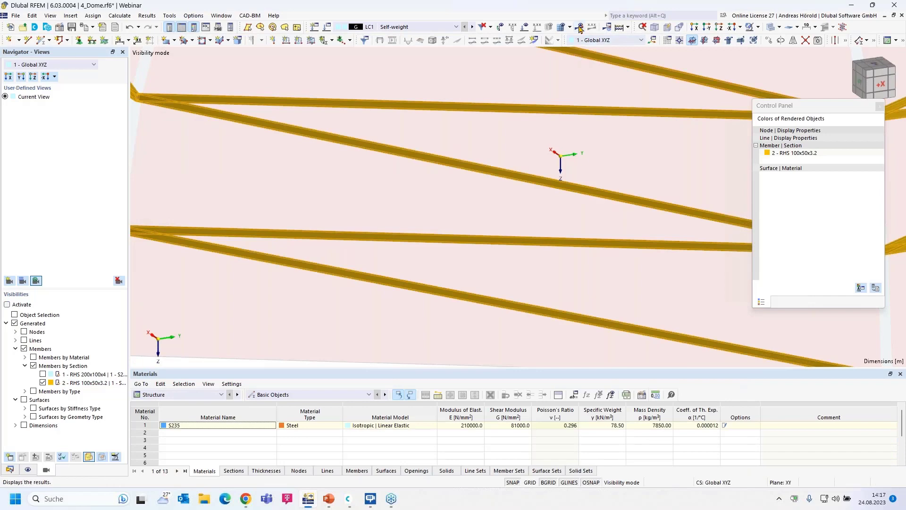
# Recalculate LC1 - Self-weight and examine the member moments My on the modified dome members
pyautogui.scroll(-6, 547, 227)
pyautogui.scroll(1, 547, 226)
pyautogui.moveTo(541, 236); pyautogui.dragTo(501, 338, button='middle')
pyautogui.scroll(-1, 501, 338)
pyautogui.click(580, 27)
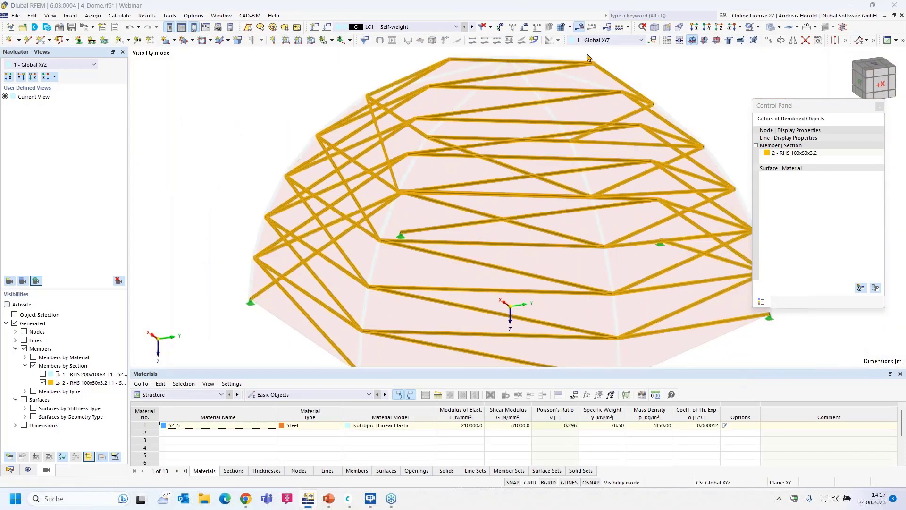
pyautogui.click(490, 288)
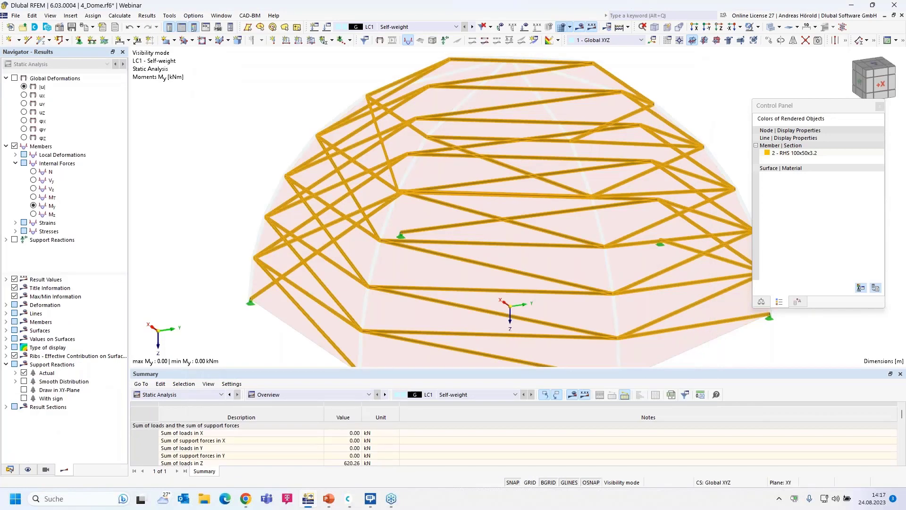
pyautogui.scroll(-1, 498, 286)
pyautogui.moveTo(525, 295); pyautogui.dragTo(464, 262, button='middle')
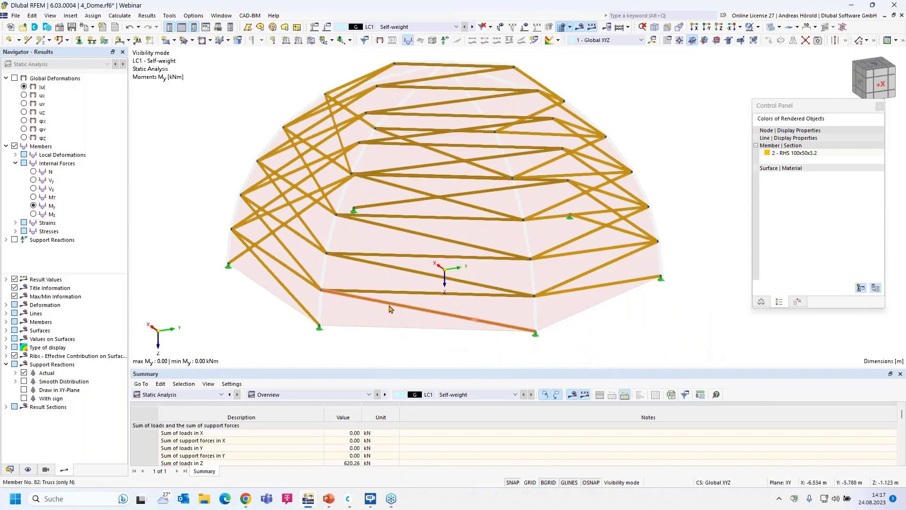
# Display the member axial forces N instead of My and inspect them across the dome
pyautogui.click(34, 207)
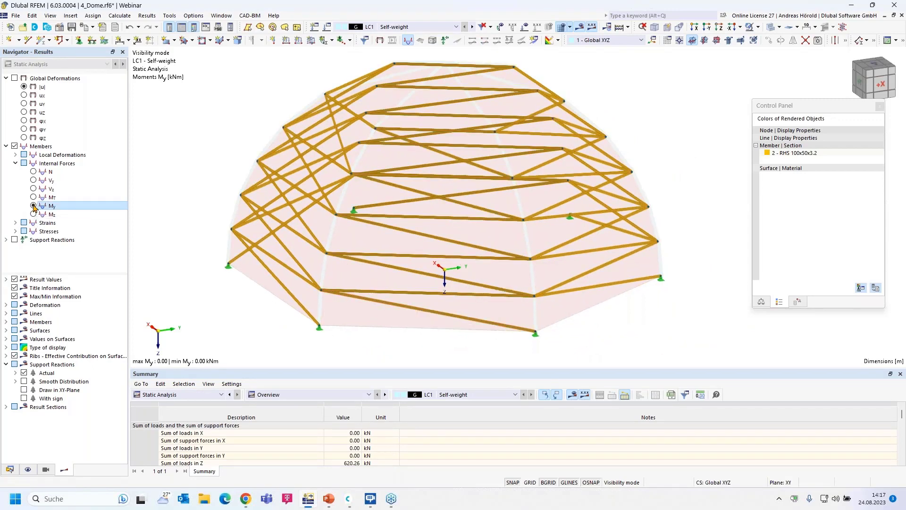
pyautogui.click(33, 172)
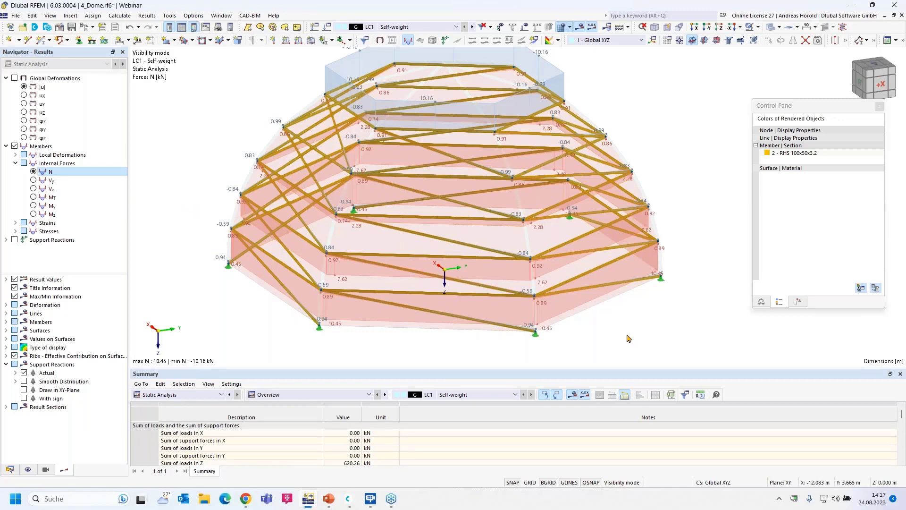
pyautogui.keyDown('ctrl'); pyautogui.moveTo(629, 338); pyautogui.dragTo(633, 362, button='middle'); pyautogui.keyUp('ctrl')
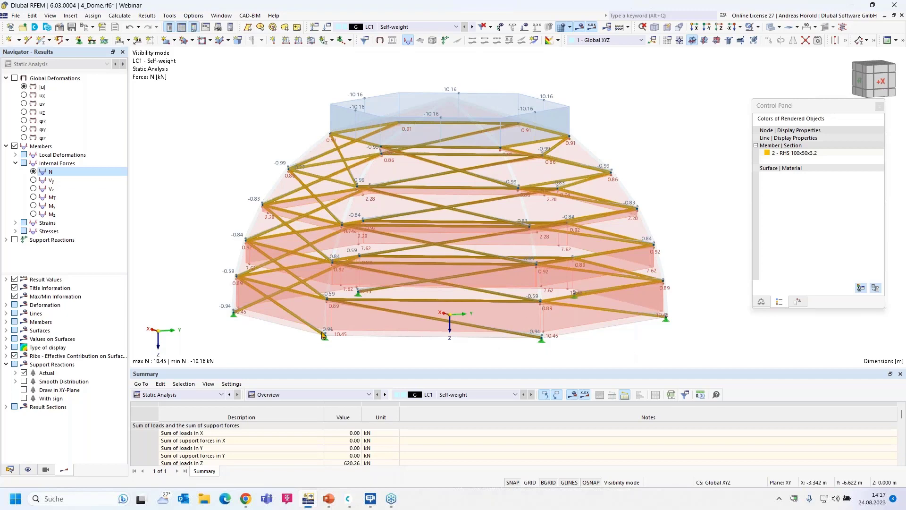
# Collapse the dome model's data and make the 5_Optimization model active
pyautogui.click(10, 469)
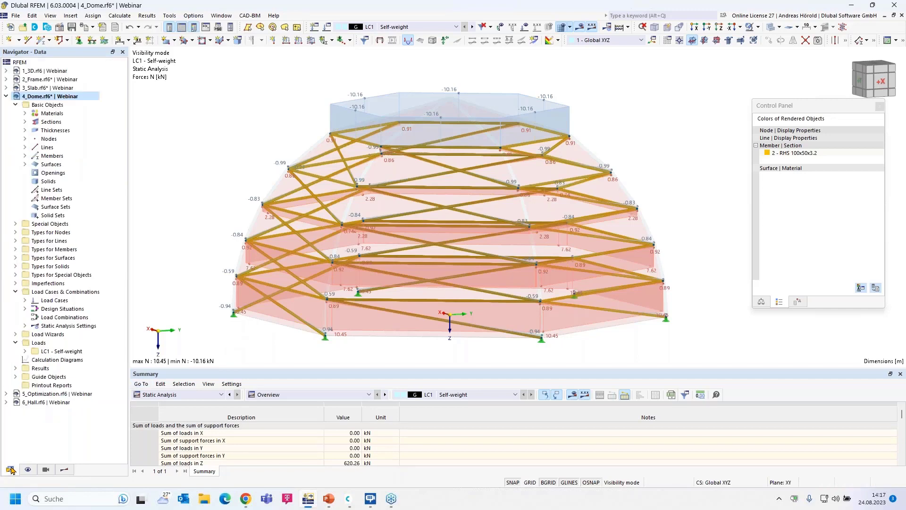
pyautogui.click(7, 97)
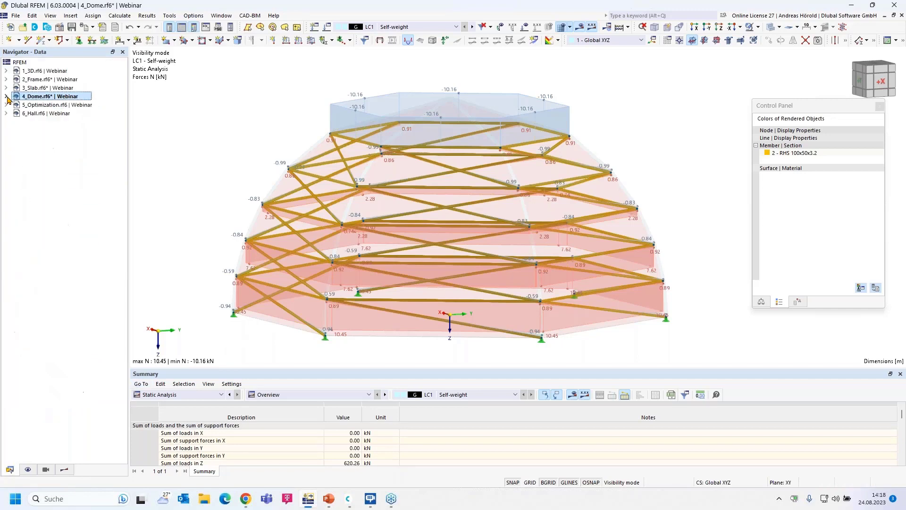
pyautogui.click(35, 106)
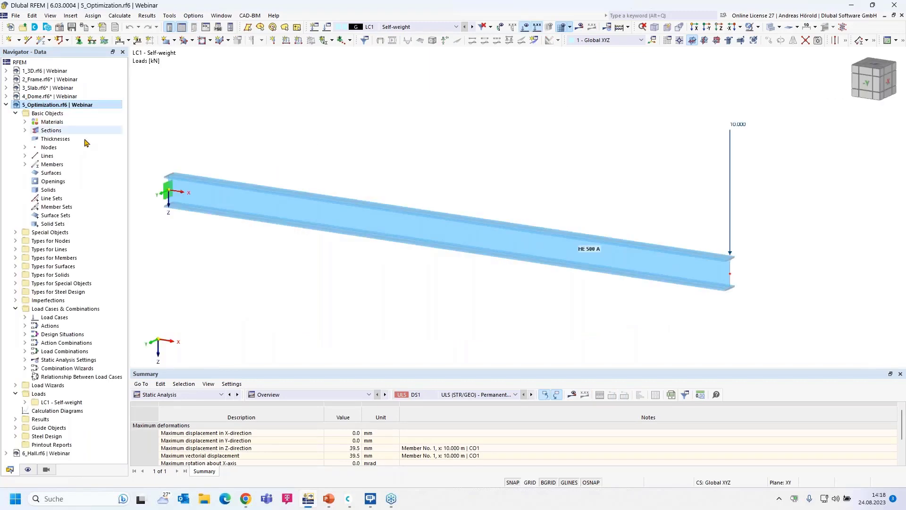
pyautogui.moveTo(251, 260); pyautogui.dragTo(287, 257, button='middle')
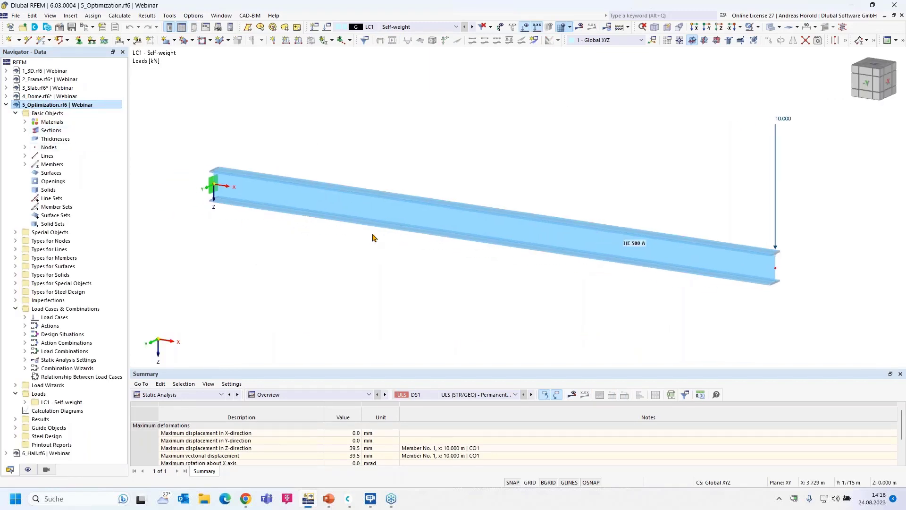
# Display the Steel Design table with the design ratios on members by design situation
pyautogui.click(188, 395)
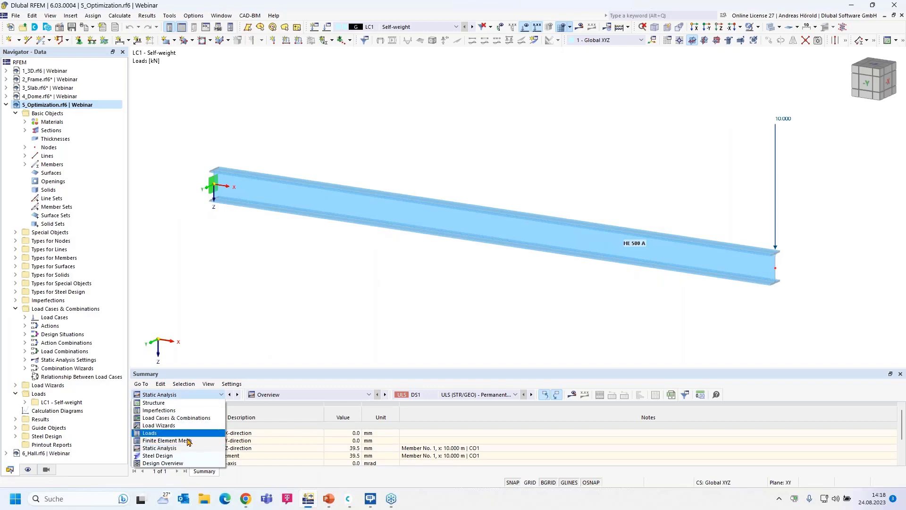
pyautogui.click(188, 459)
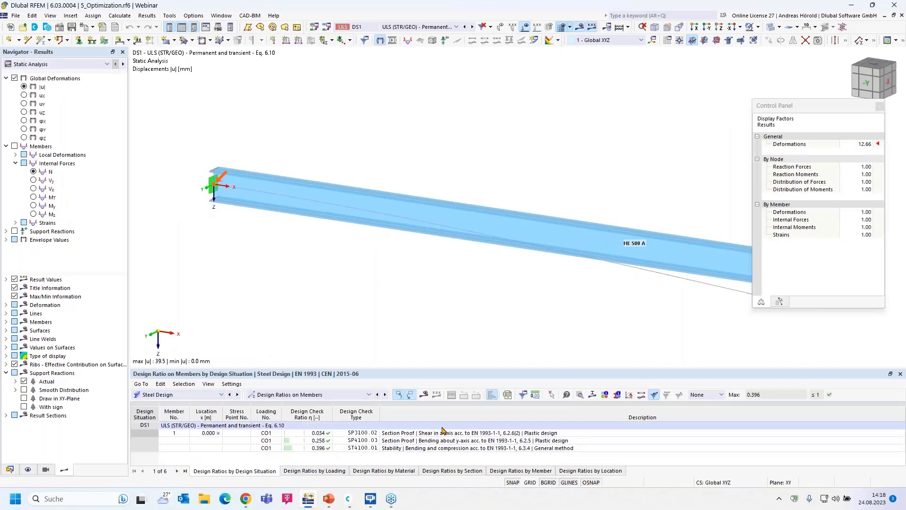
pyautogui.moveTo(595, 311); pyautogui.dragTo(527, 299, button='middle')
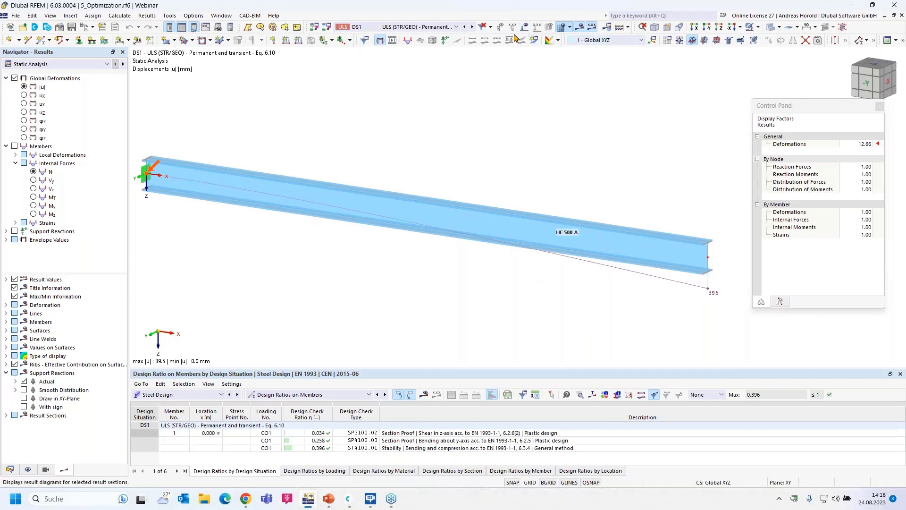
# Switch to load case LC1 - Self-weight and view the load at the cantilever's free end
pyautogui.click(455, 27)
pyautogui.click(437, 38)
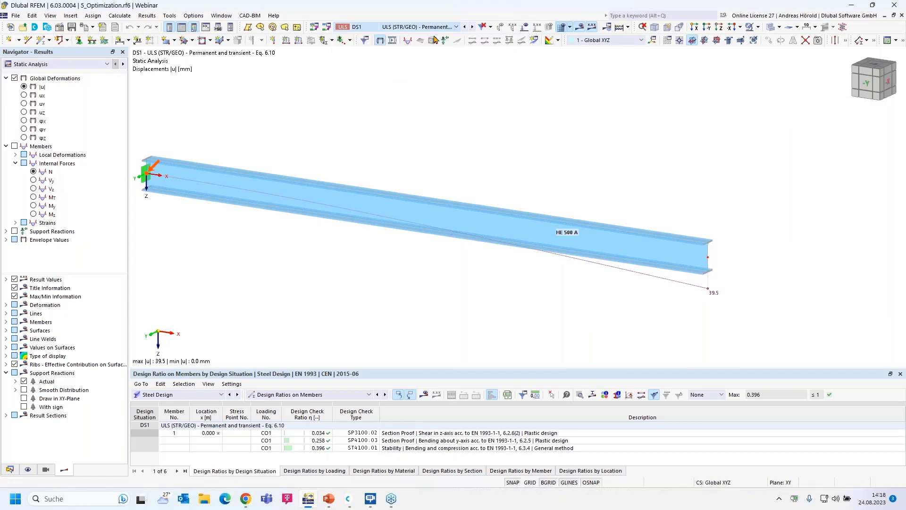
pyautogui.click(525, 27)
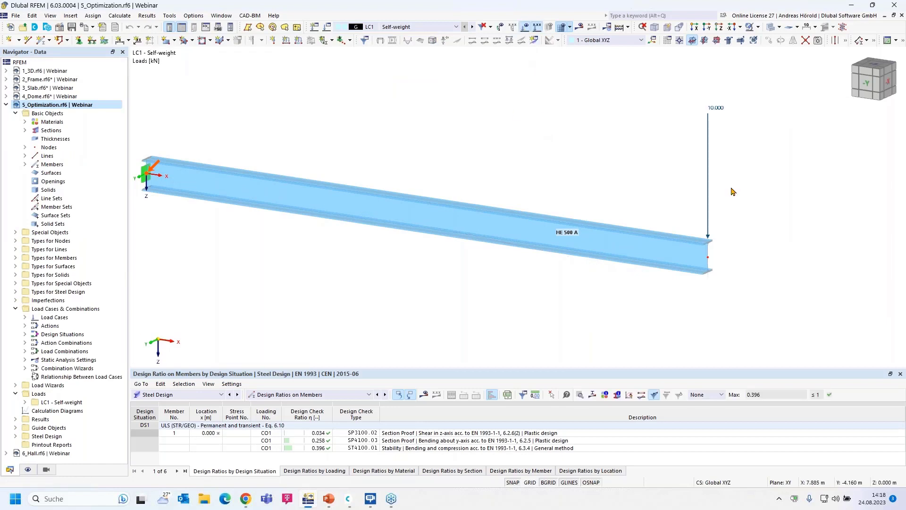
pyautogui.scroll(-2, 704, 174)
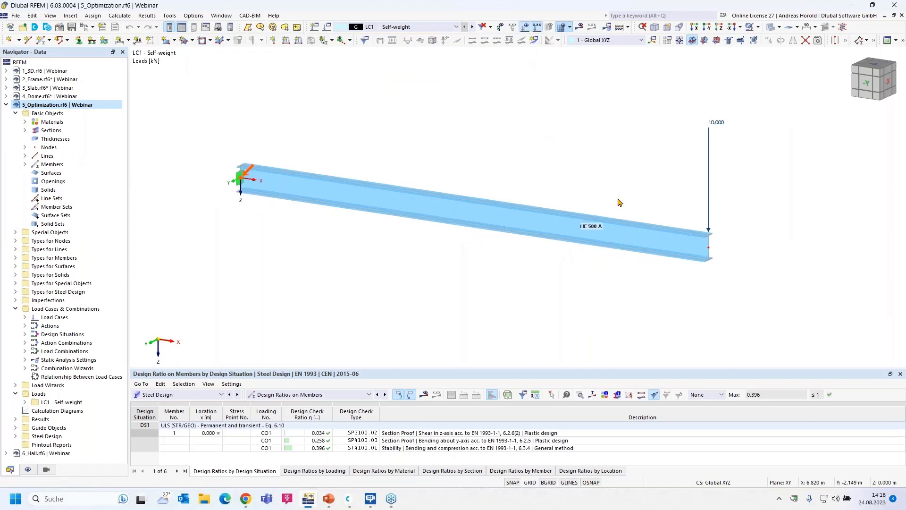
# Highlight the beam's stability check ST4100.01 and display the results of design situation DS1 - ULS (STR/GEO)
pyautogui.click(402, 449)
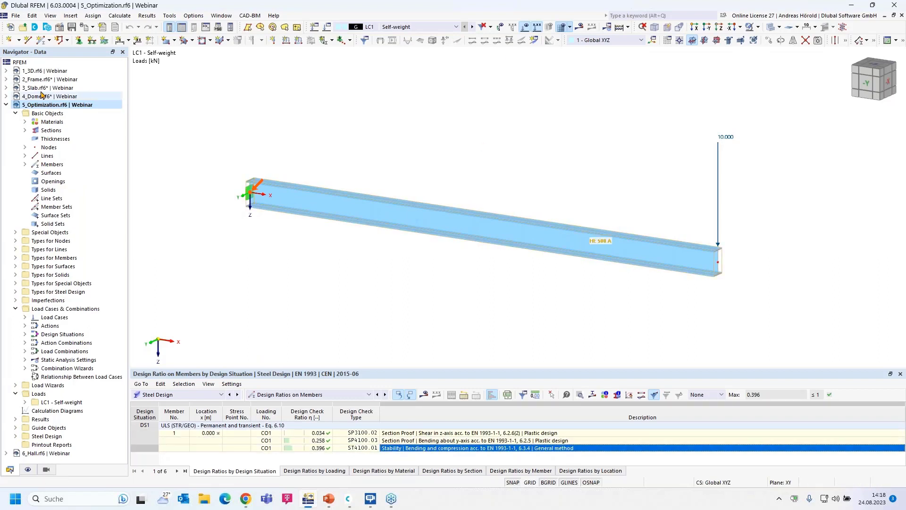
pyautogui.click(47, 469)
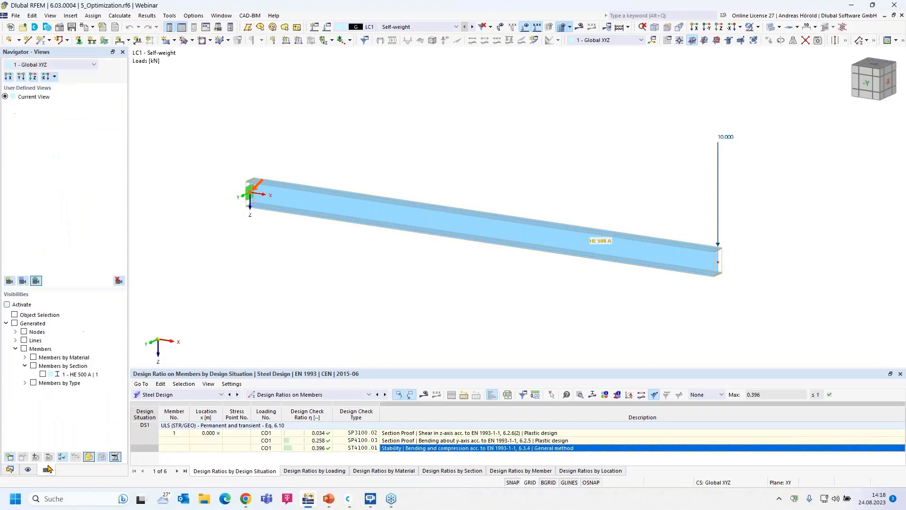
pyautogui.click(28, 470)
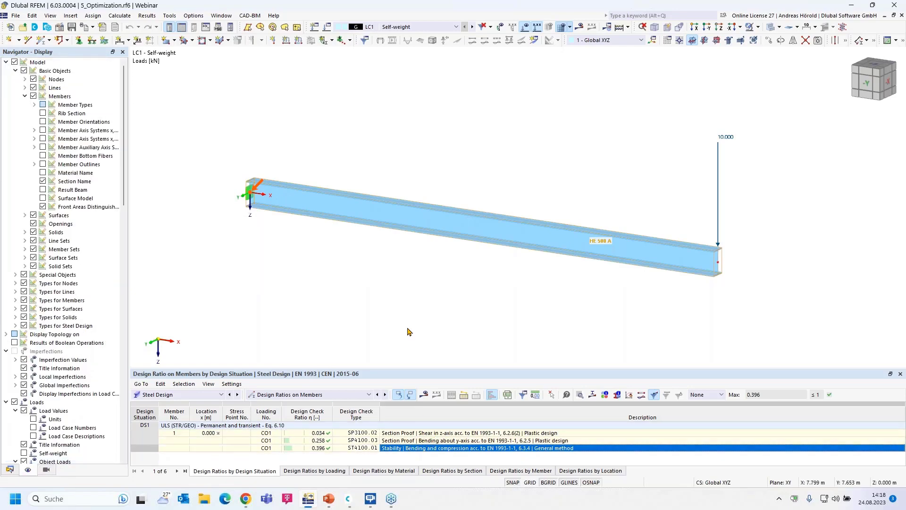
pyautogui.click(450, 28)
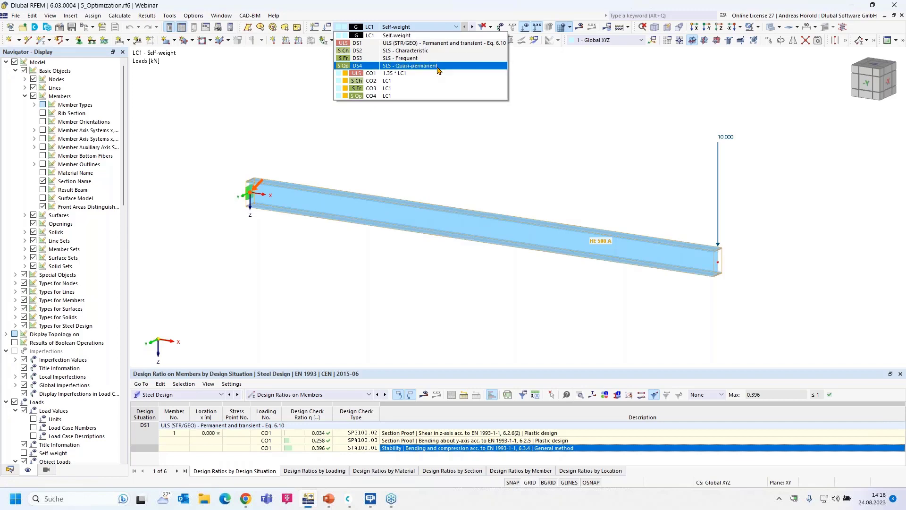
pyautogui.click(442, 43)
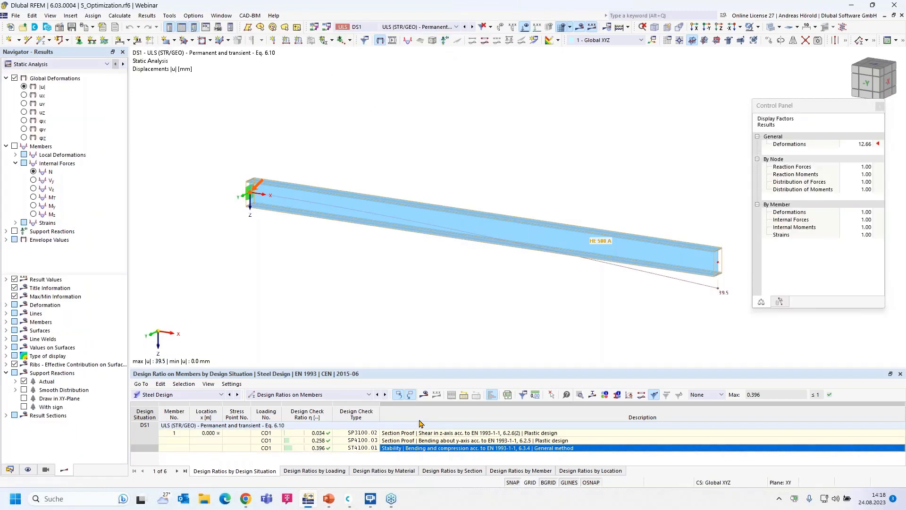
# Look at the Steel Design governing results table and return to the design ratios on members
pyautogui.click(319, 394)
pyautogui.click(316, 404)
pyautogui.click(324, 395)
pyautogui.click(317, 419)
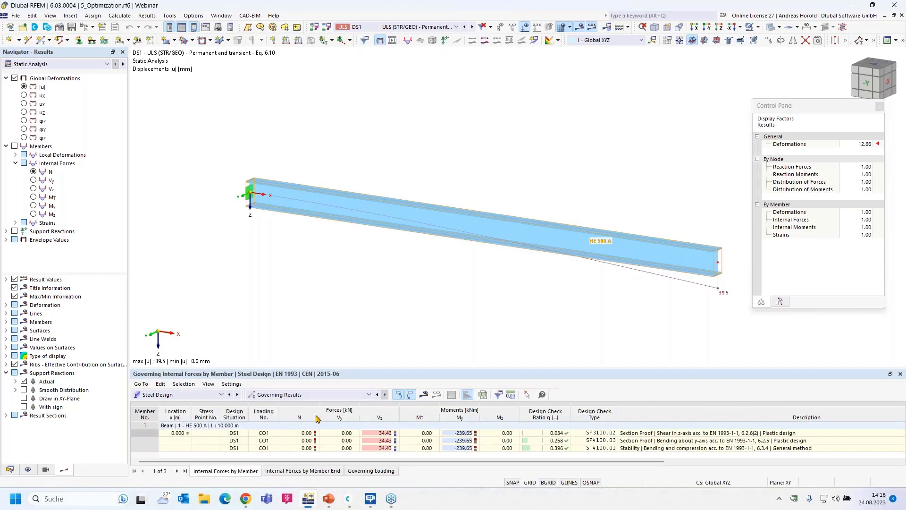
pyautogui.click(324, 395)
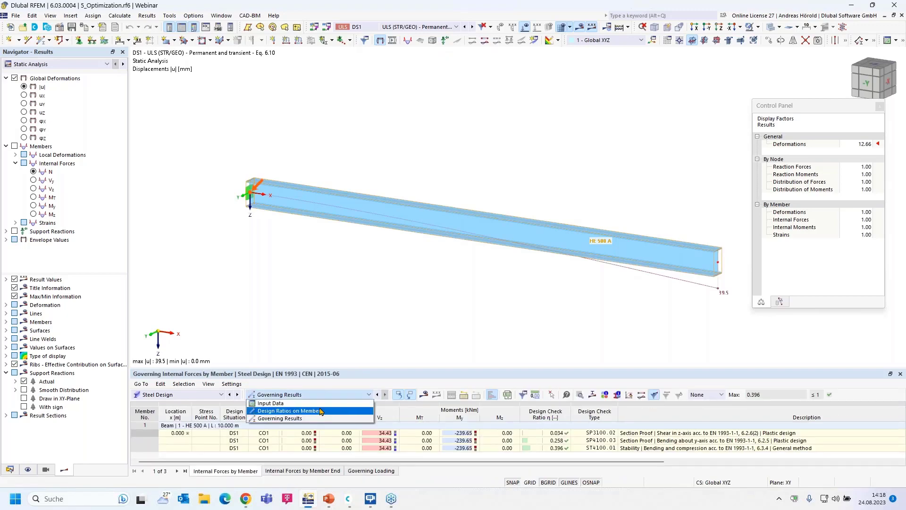
pyautogui.click(317, 411)
# Display the Steel Design check ratios on the beam and inspect the stability check ST4100.01 with its mode shape
pyautogui.click(106, 64)
pyautogui.click(94, 80)
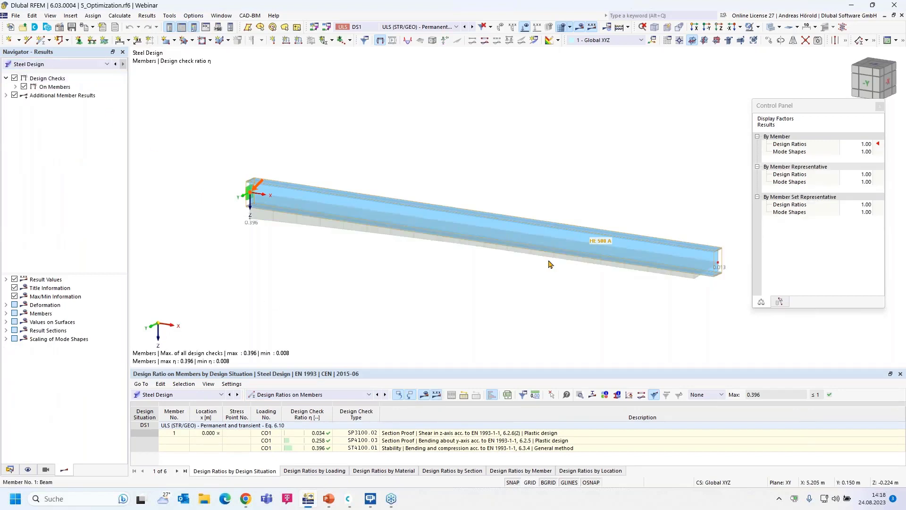
pyautogui.click(325, 448)
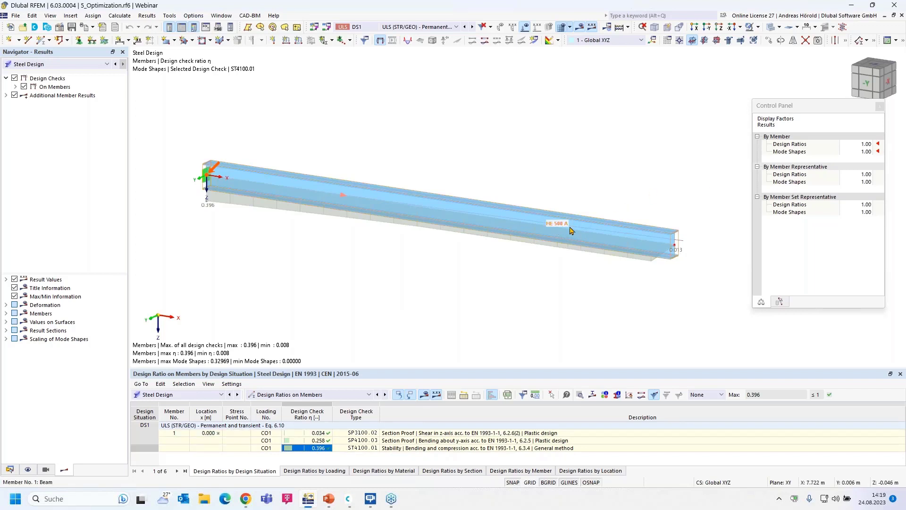
# Show the Steel Design input data for the beam's HE 500 A section
pyautogui.click(341, 395)
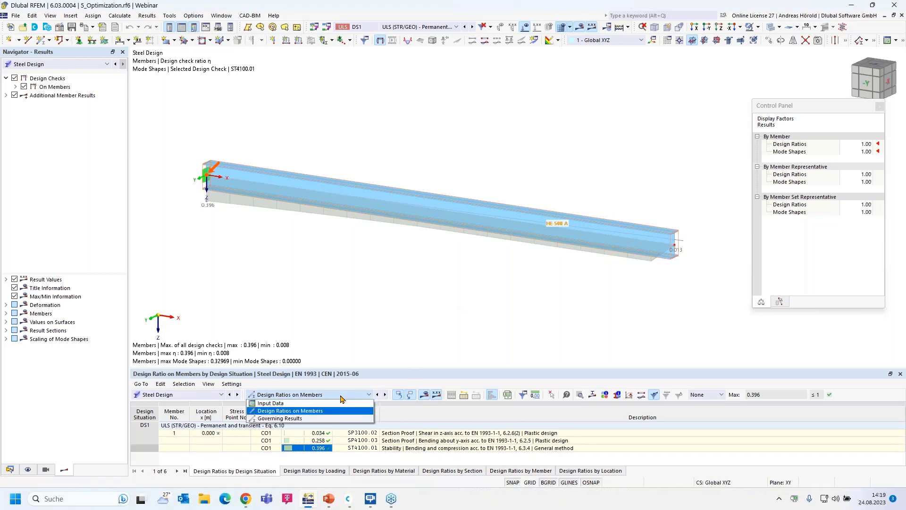
pyautogui.click(317, 403)
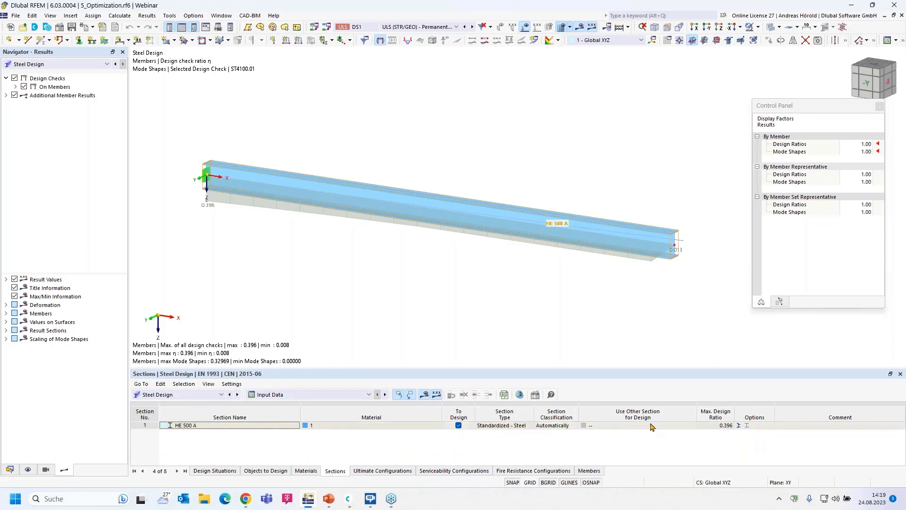
# Set the HE 500 A section to Optimize - Current Row and recalculate the Steel Design, selecting stability check ST4100.01 in the results
pyautogui.click(689, 429)
pyautogui.click(685, 425)
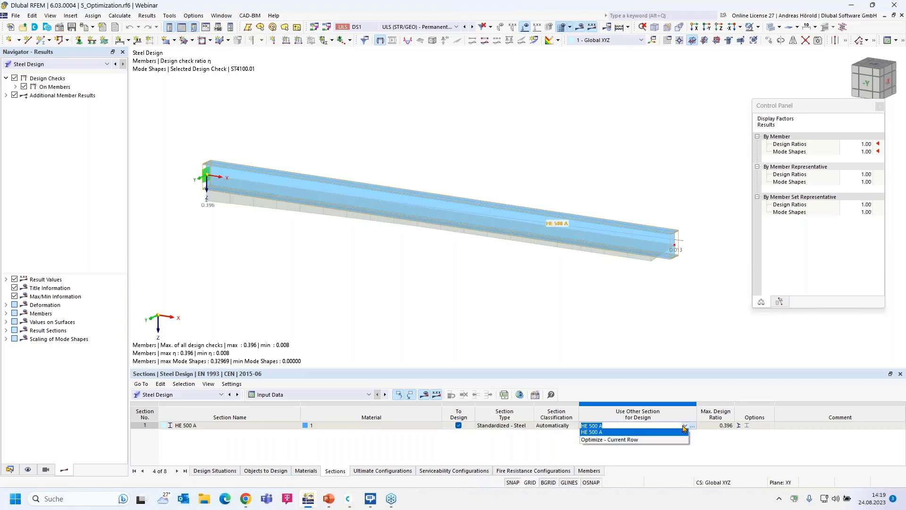
pyautogui.click(651, 440)
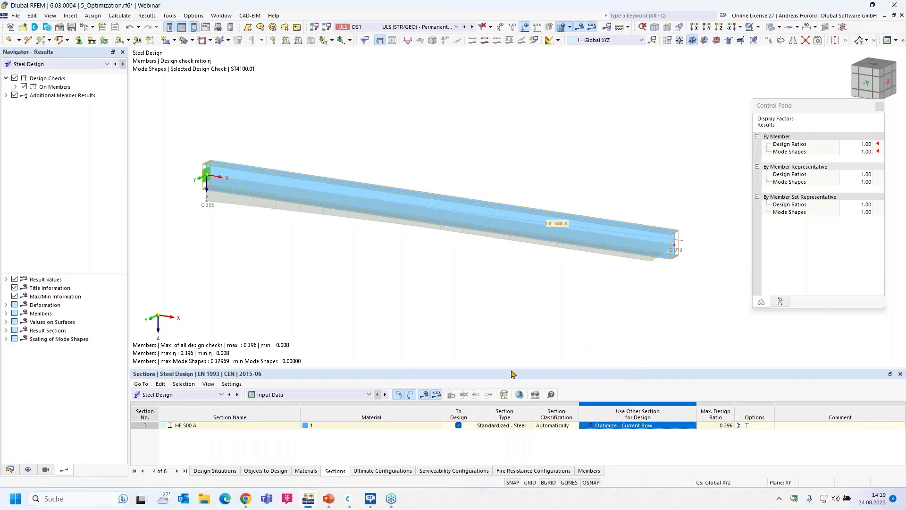
pyautogui.click(628, 28)
pyautogui.click(644, 51)
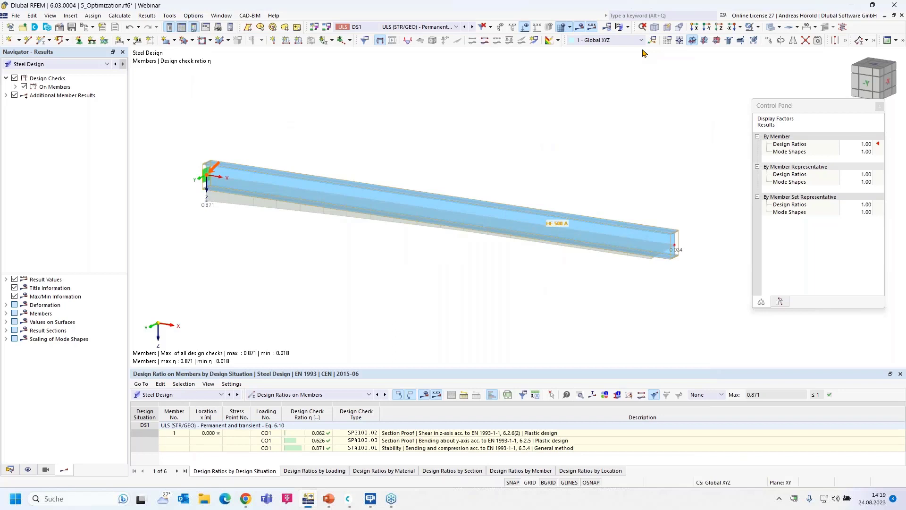
pyautogui.click(320, 448)
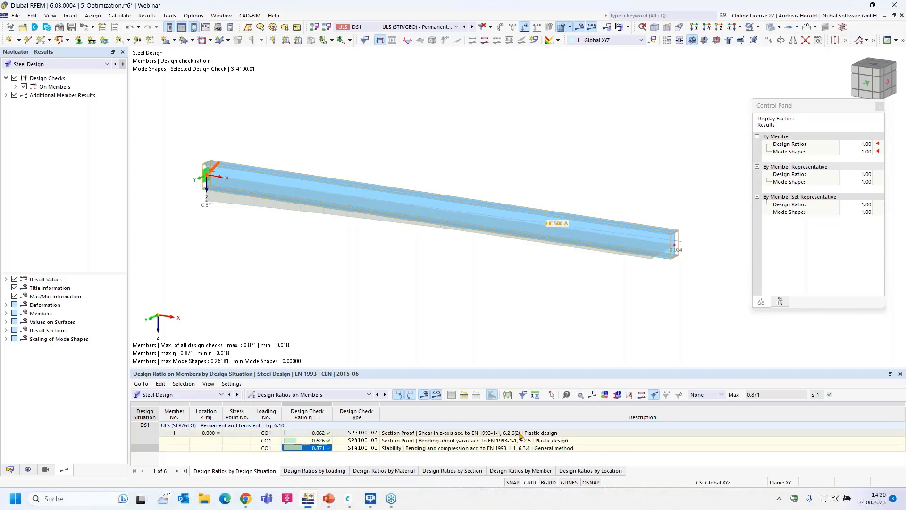
# Export the optimized HE 320 A section from the Steel Design input data to the RFEM model
pyautogui.click(329, 396)
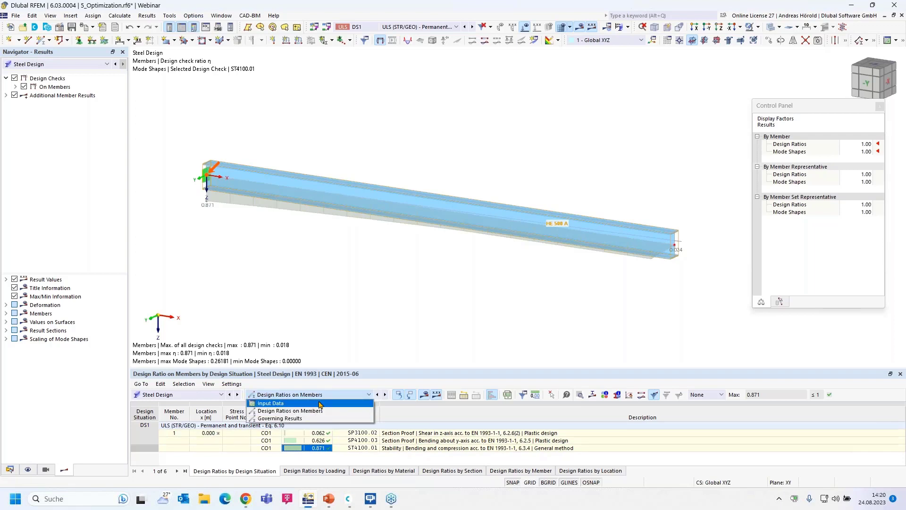
pyautogui.click(319, 403)
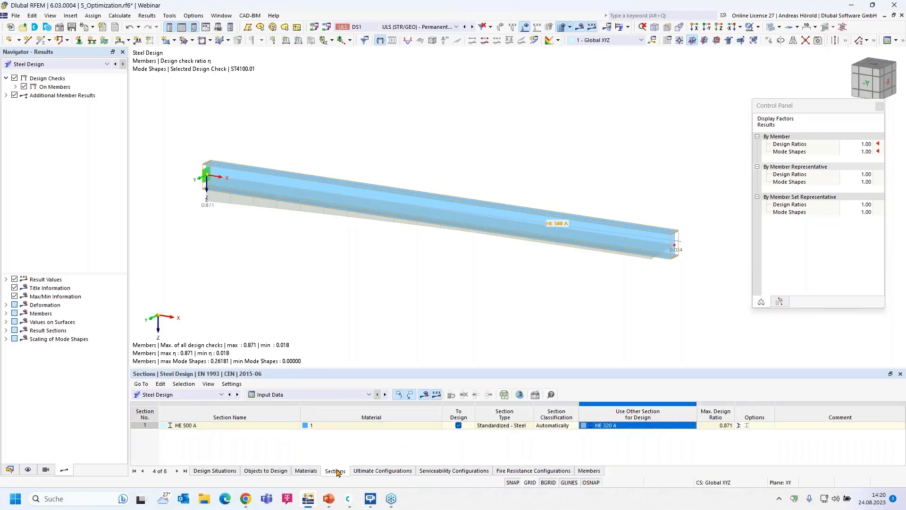
pyautogui.rightClick(660, 427)
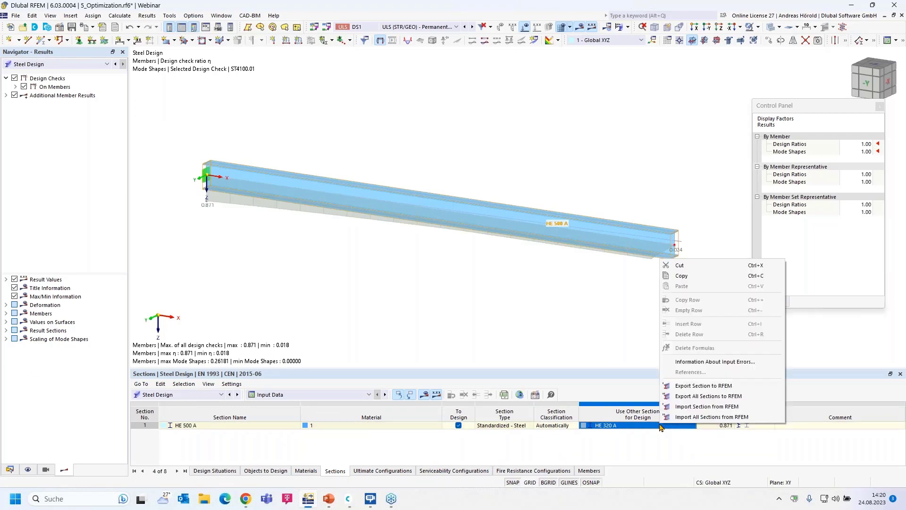
pyautogui.click(715, 386)
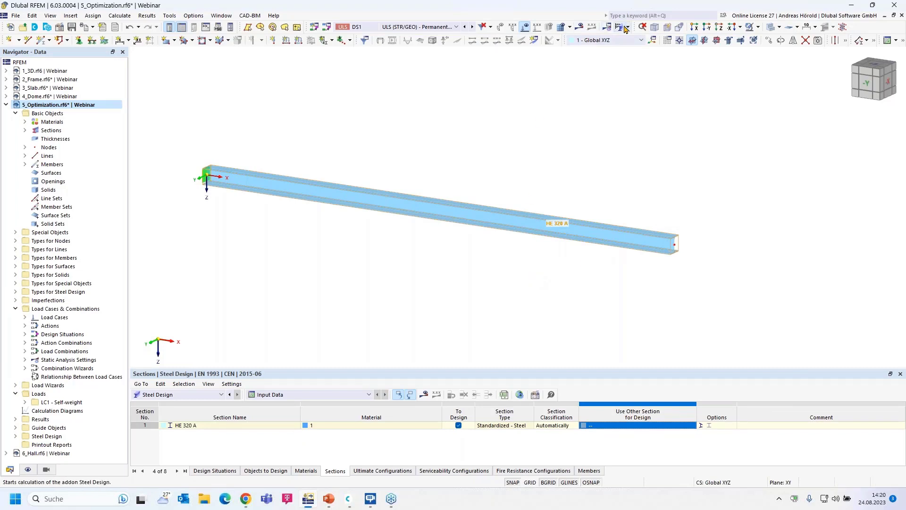
# Recalculate the Steel Design with the exported section and display the Steel Design results on the beam
pyautogui.click(642, 41)
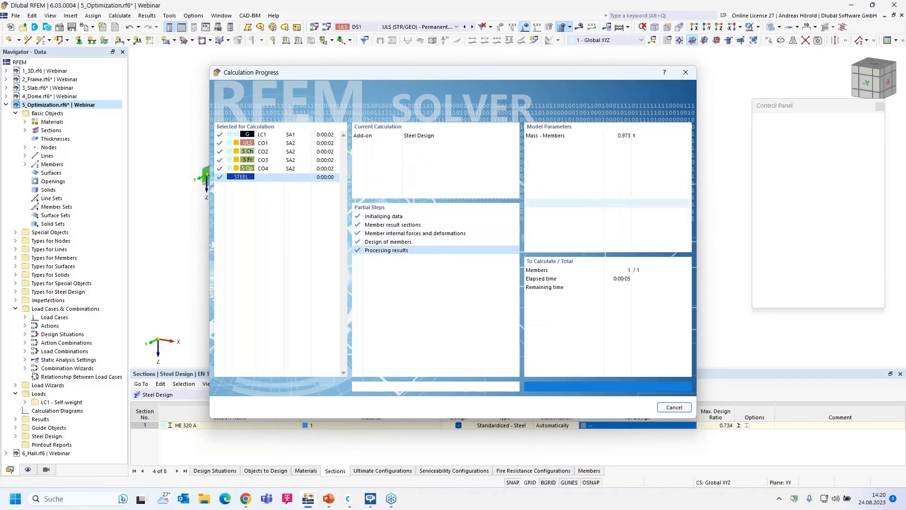
pyautogui.click(170, 394)
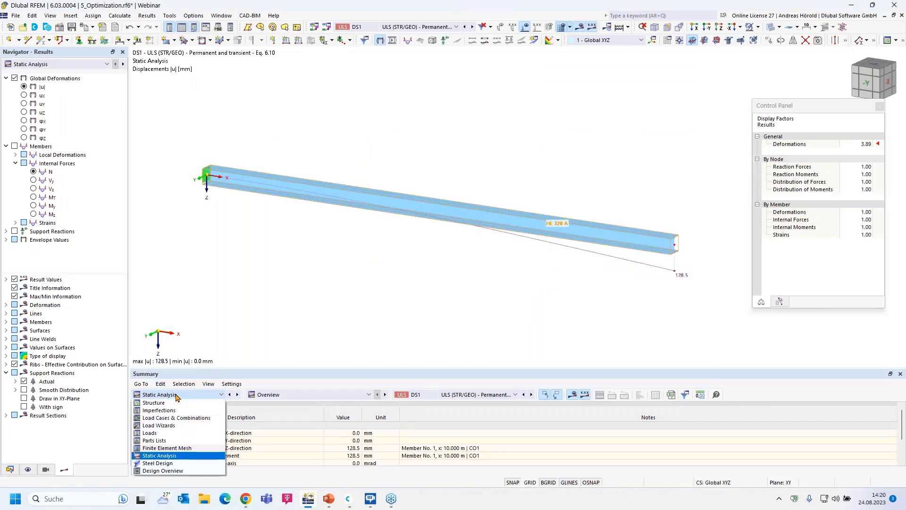
pyautogui.click(191, 463)
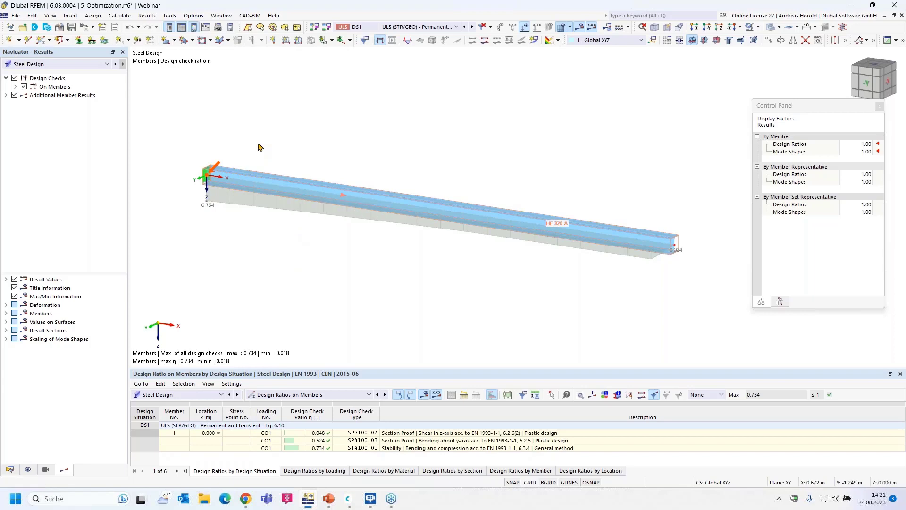
# Look at the available add-ons in the model's base data, including Optimization & Costs / CO2 Emission Estimation, and close without changes
pyautogui.click(60, 29)
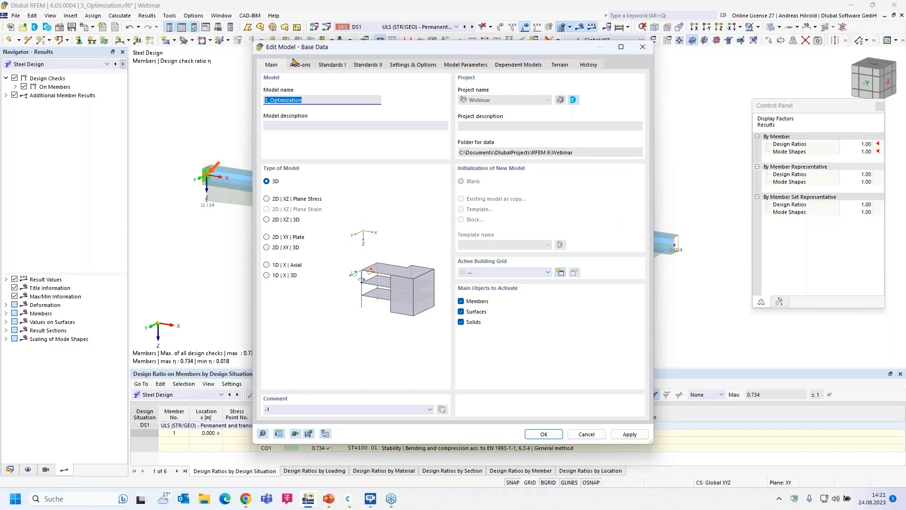
pyautogui.click(301, 65)
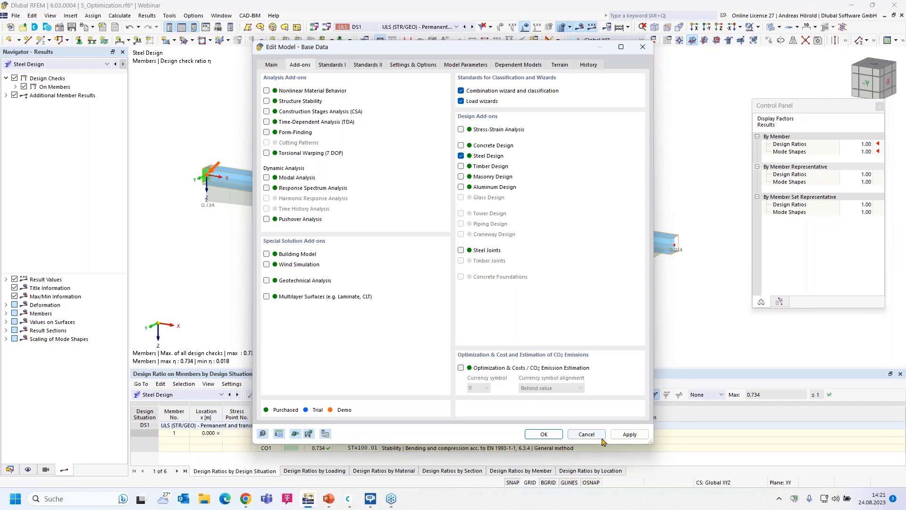
pyautogui.click(585, 434)
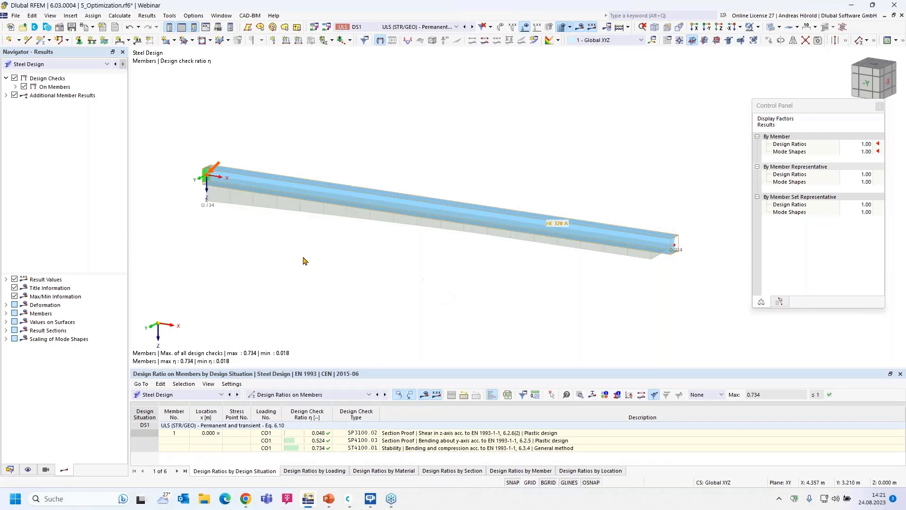
# Collapse the 5_Optimization model's data tree and switch to the 6_Hall.rf6 model
pyautogui.click(10, 469)
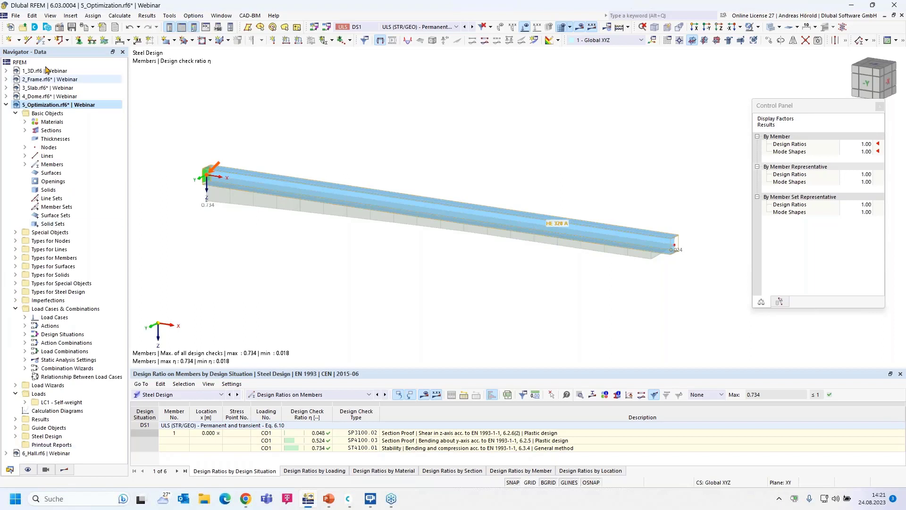
pyautogui.click(6, 96)
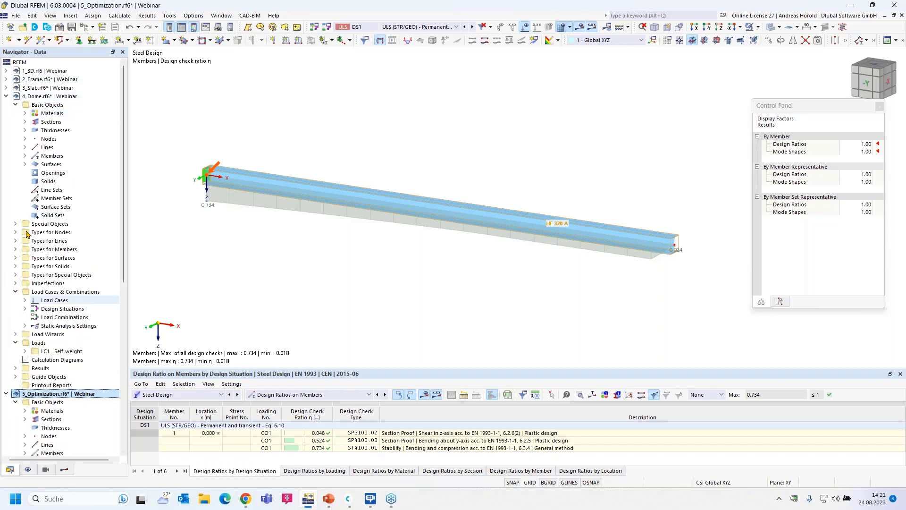
pyautogui.click(6, 97)
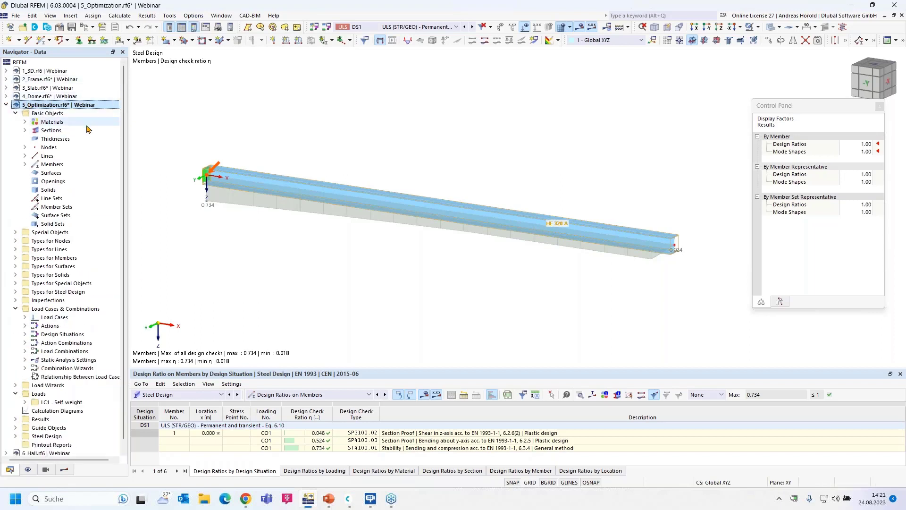
pyautogui.click(6, 104)
pyautogui.doubleClick(56, 114)
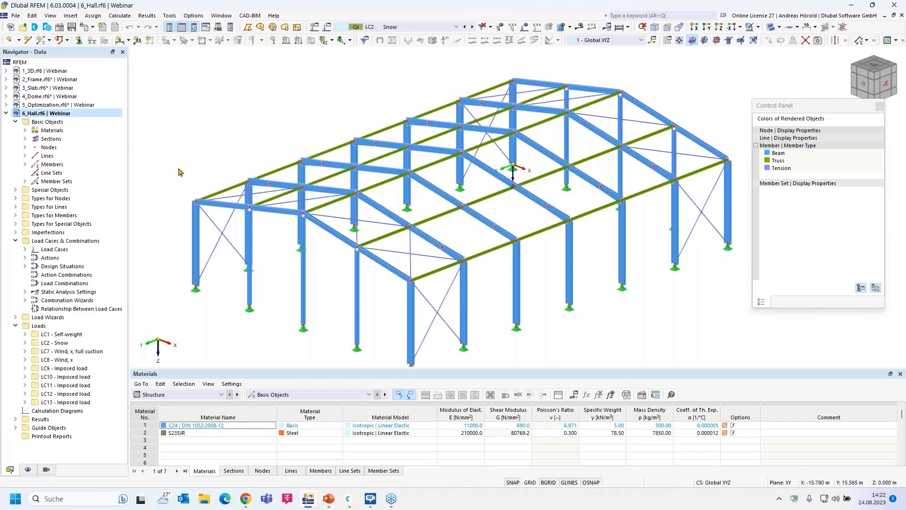
# Review the hall's load cases in Load Cases & Combinations, going through snow LC2, wind LC7 and LC8, and imposed load LC9
pyautogui.rightClick(72, 244)
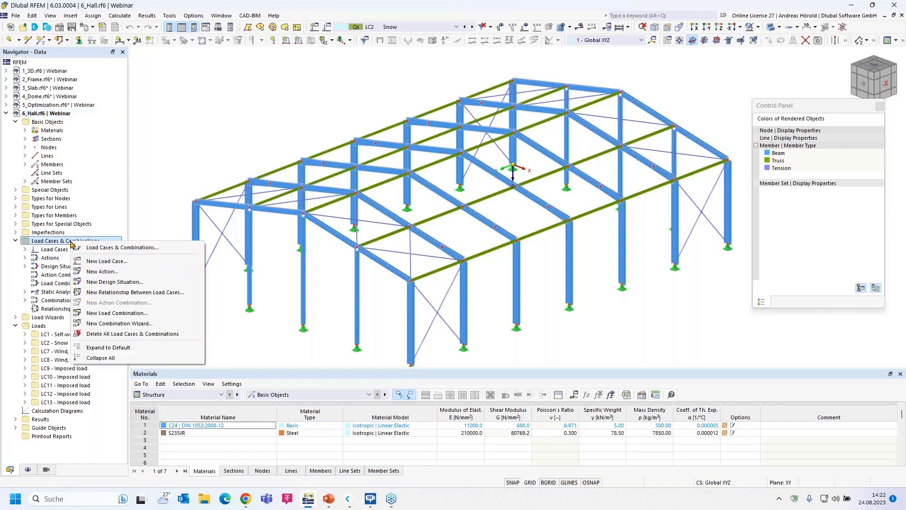
pyautogui.click(123, 249)
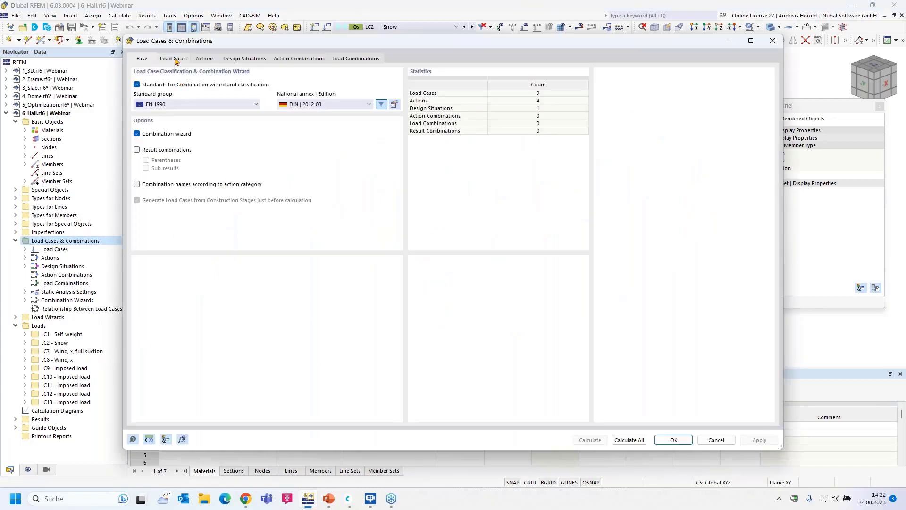
pyautogui.click(176, 59)
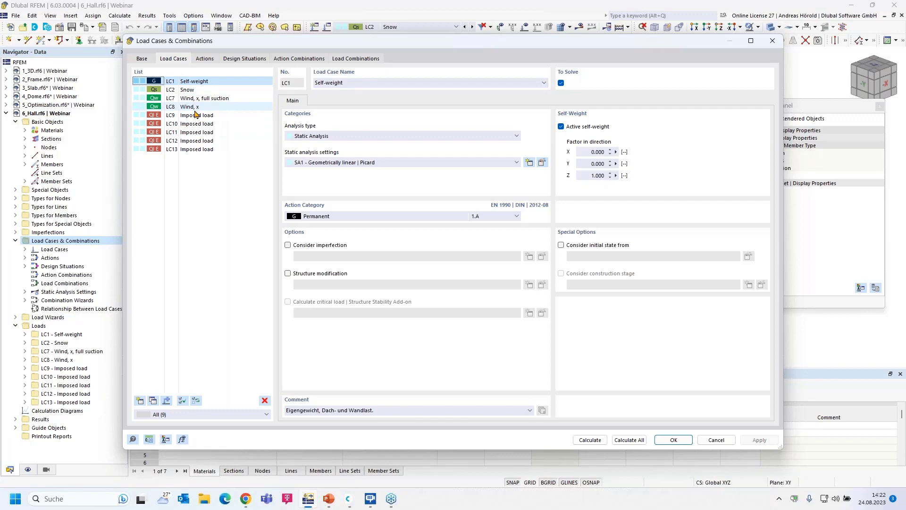
pyautogui.click(193, 90)
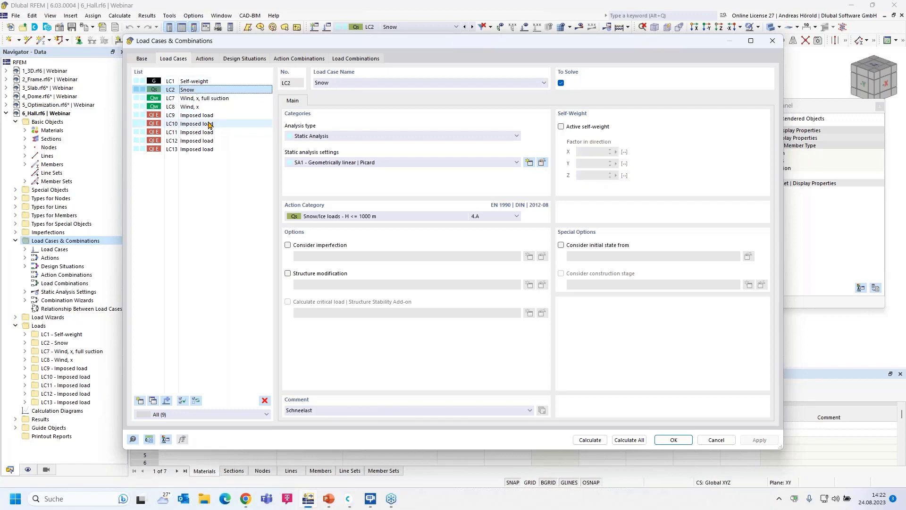
pyautogui.click(197, 98)
pyautogui.click(193, 107)
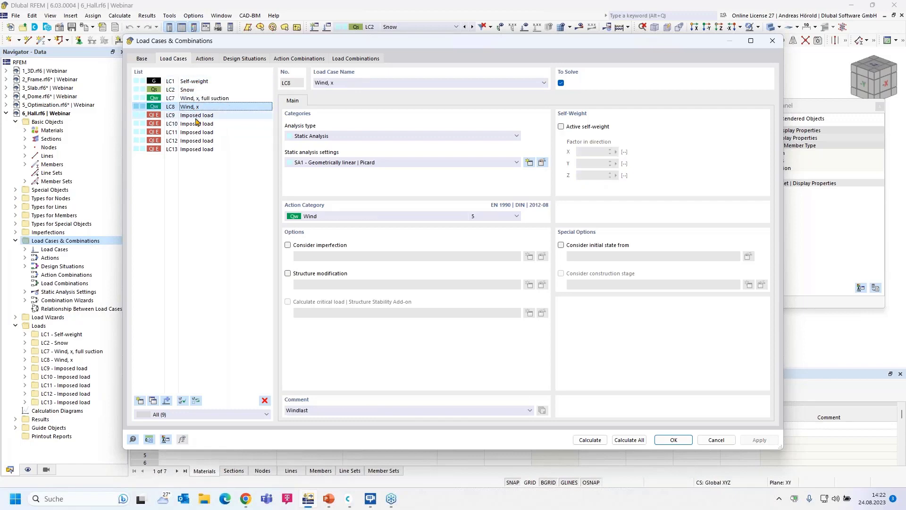
pyautogui.click(198, 117)
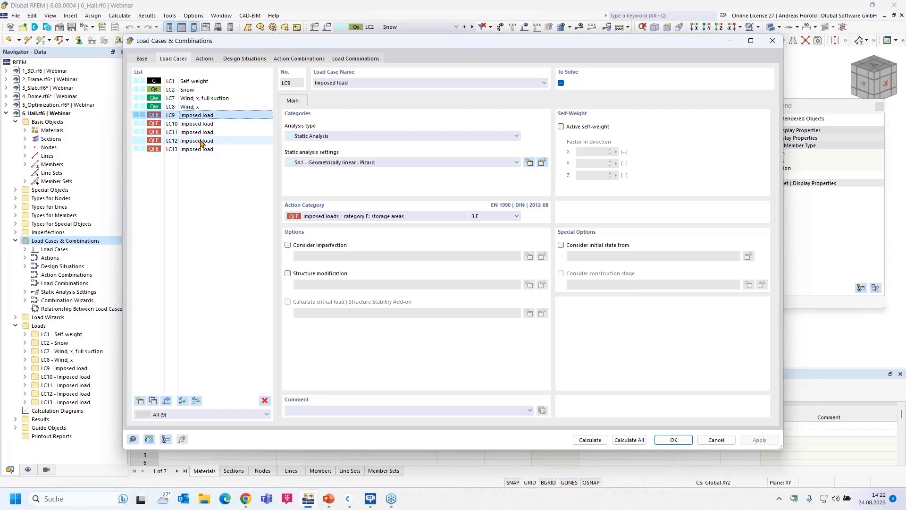
# Examine the action type options of action A1 Permanent and keep Simultaneously
pyautogui.click(204, 59)
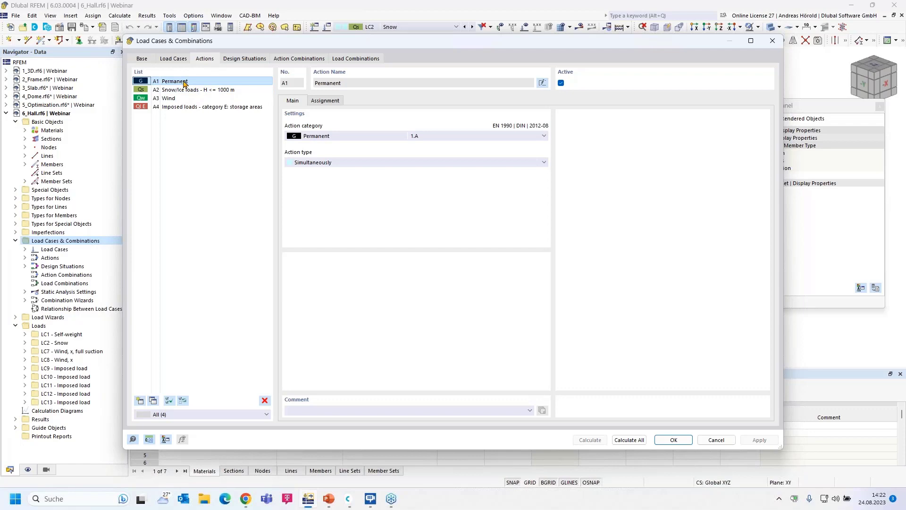
pyautogui.click(327, 164)
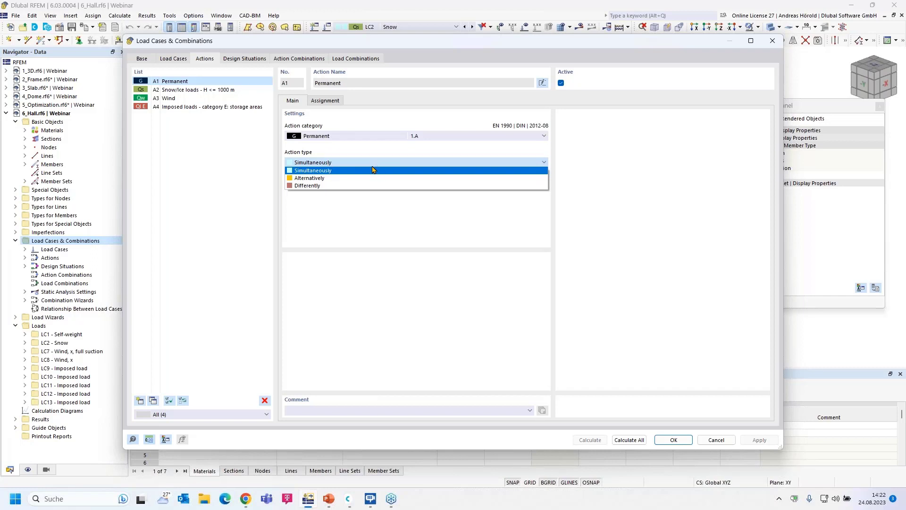
pyautogui.click(344, 170)
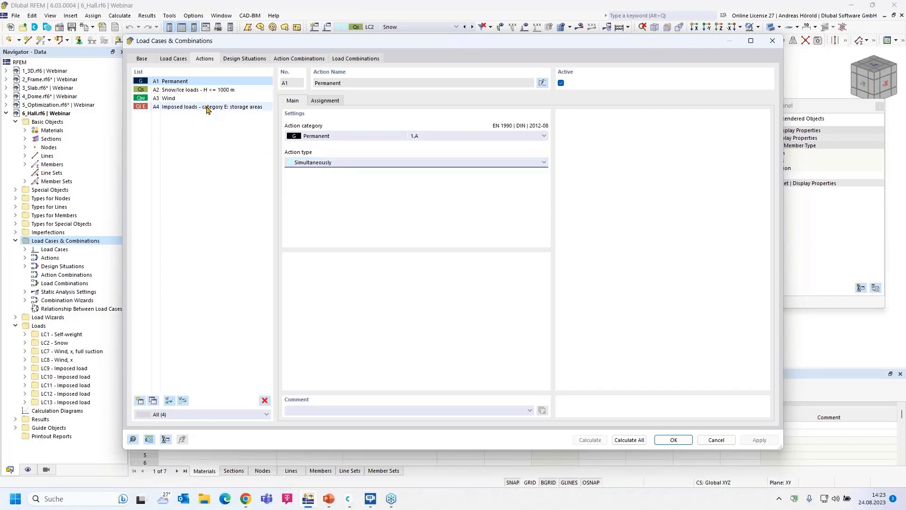
# Review the settings of actions A2 Snow/Ice loads and A3 Wind, including A3's action type options and assigned load cases
pyautogui.click(198, 91)
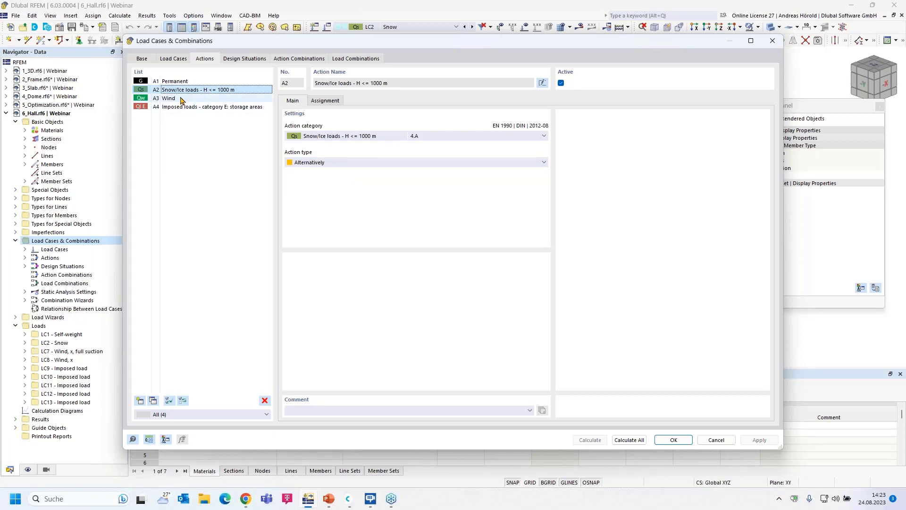
pyautogui.click(182, 98)
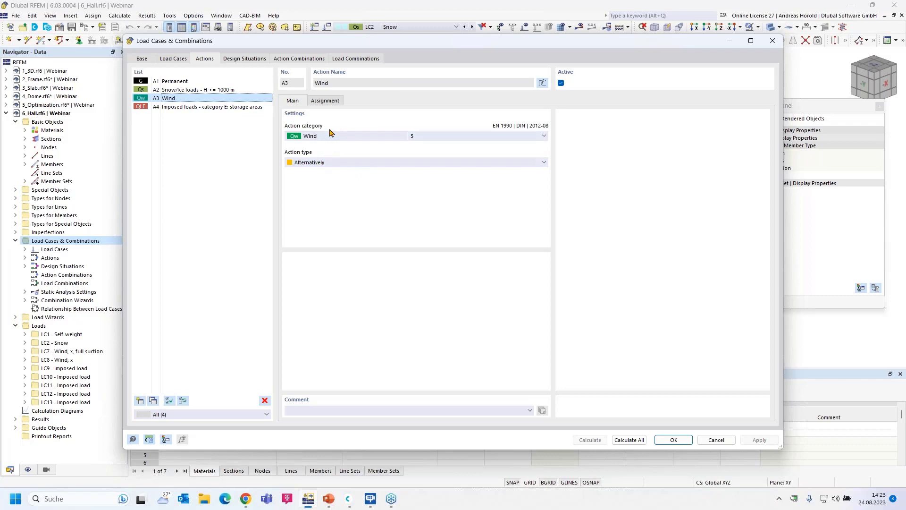
pyautogui.click(326, 101)
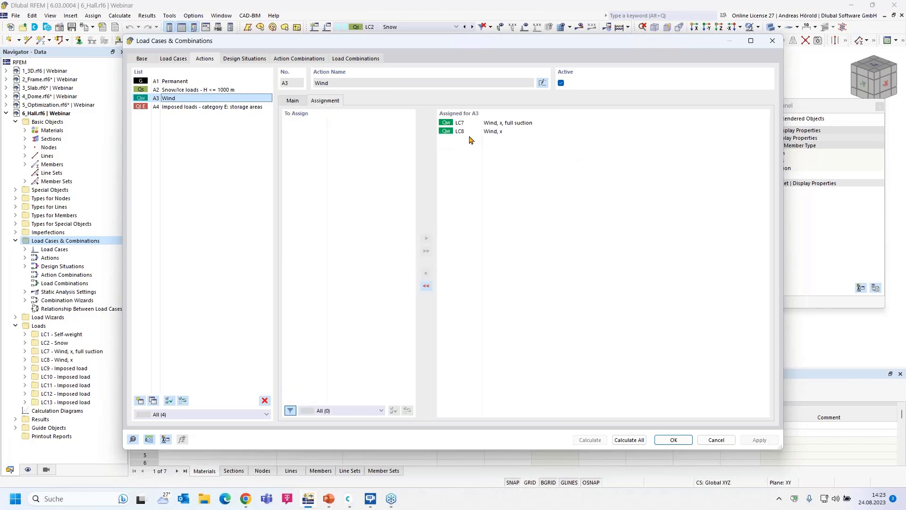
pyautogui.click(293, 100)
pyautogui.click(364, 162)
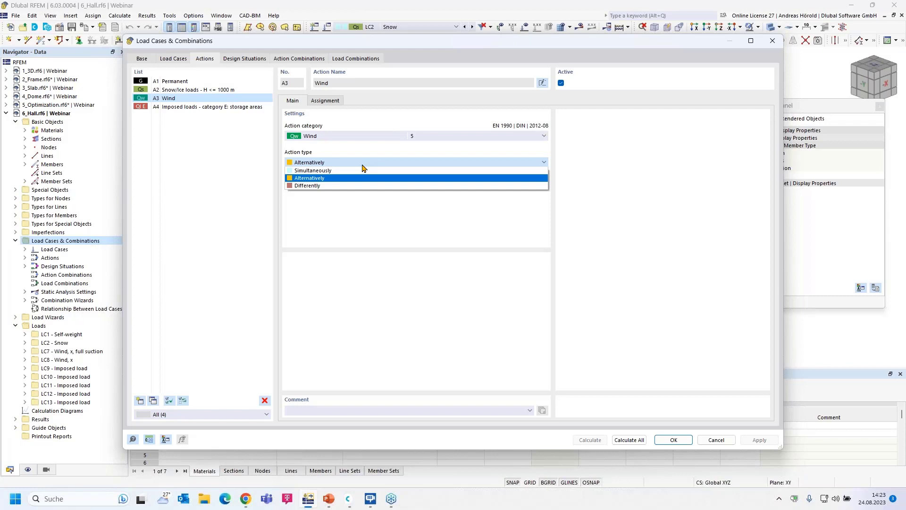
pyautogui.click(325, 100)
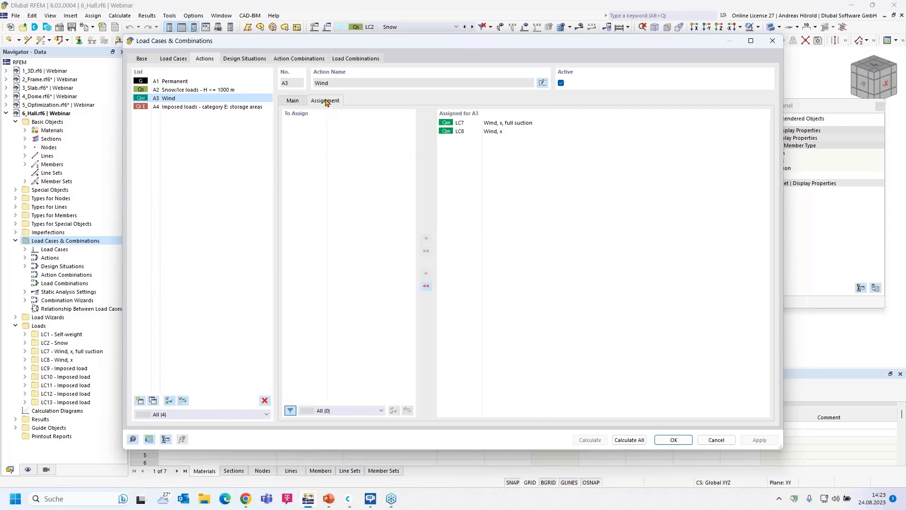
pyautogui.click(501, 133)
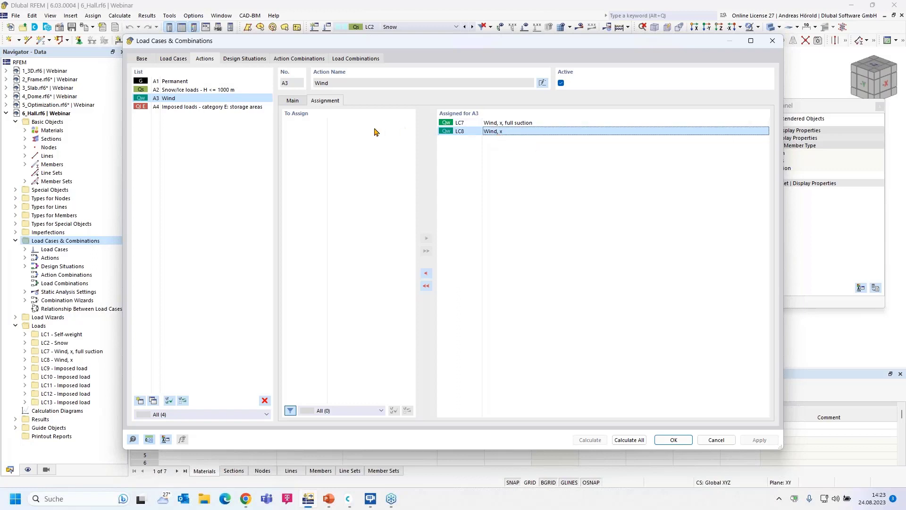
pyautogui.click(293, 101)
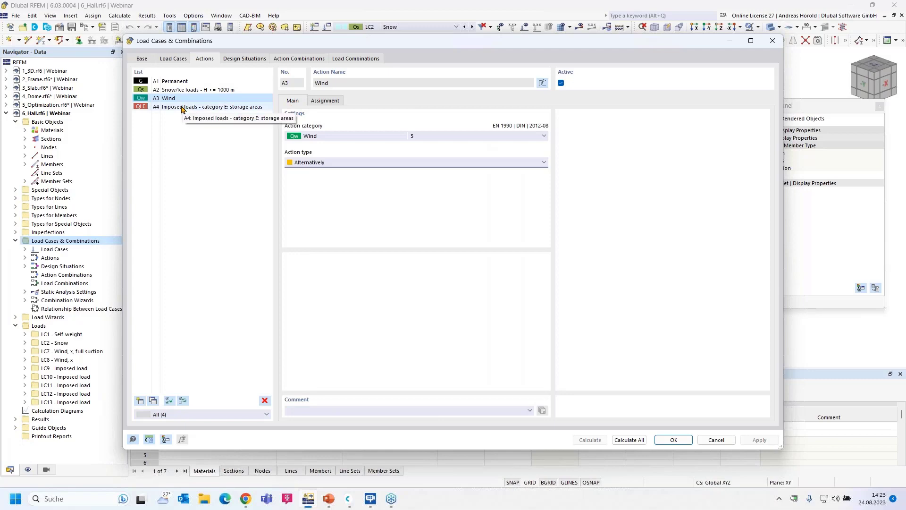
# Try action type Differently for A3 Wind, check its load case assignment, and restore Alternatively
pyautogui.click(371, 162)
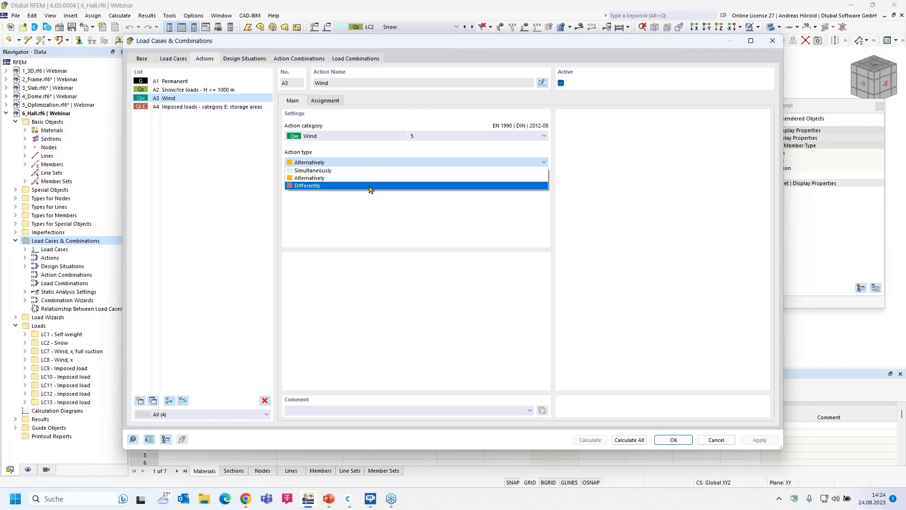
pyautogui.click(370, 185)
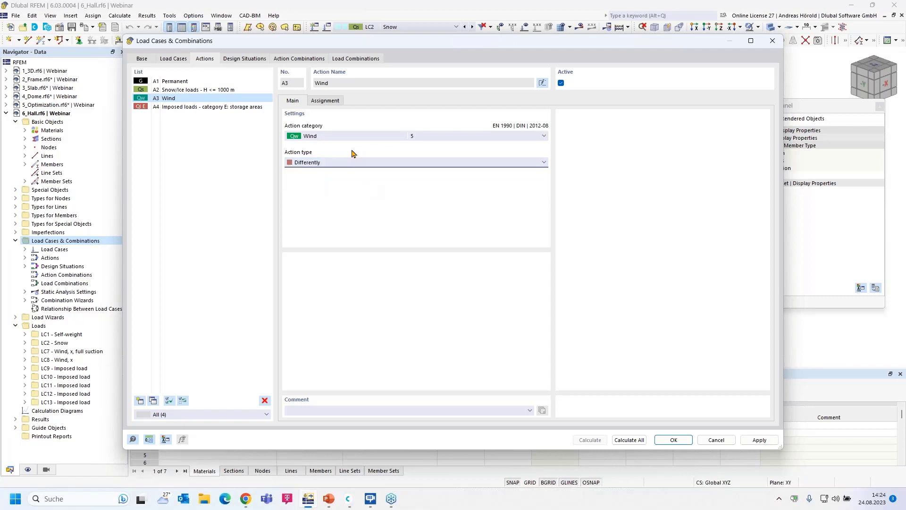
pyautogui.click(326, 101)
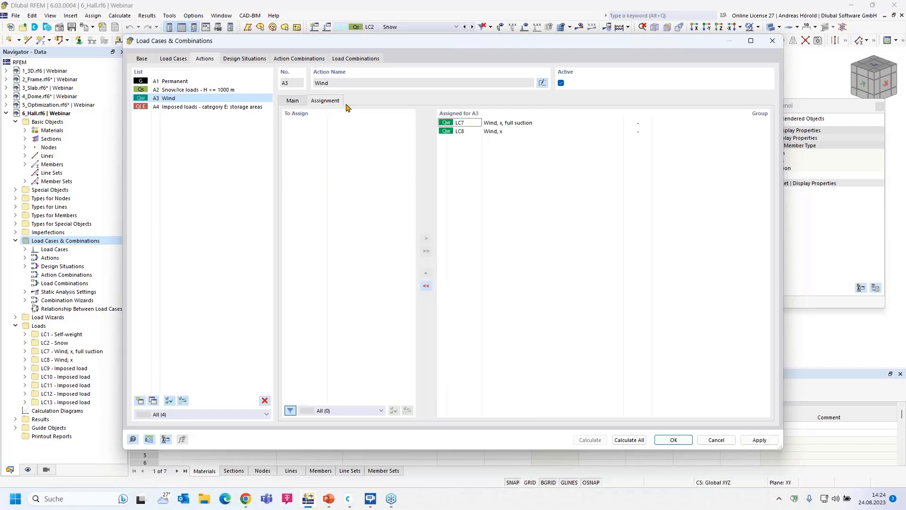
pyautogui.click(293, 101)
pyautogui.click(350, 162)
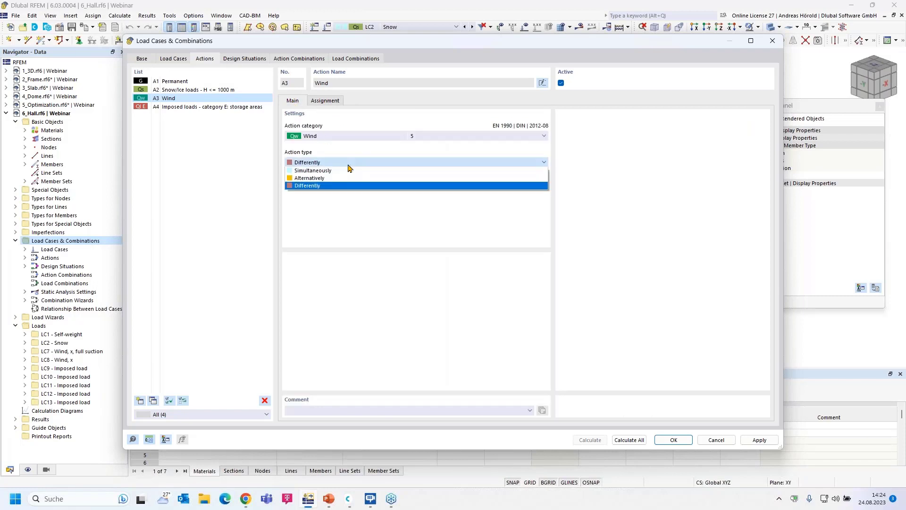
pyautogui.click(347, 179)
# Try action type Differently for A4 Imposed loads, check its assigned load cases, and restore Simultaneously
pyautogui.click(215, 106)
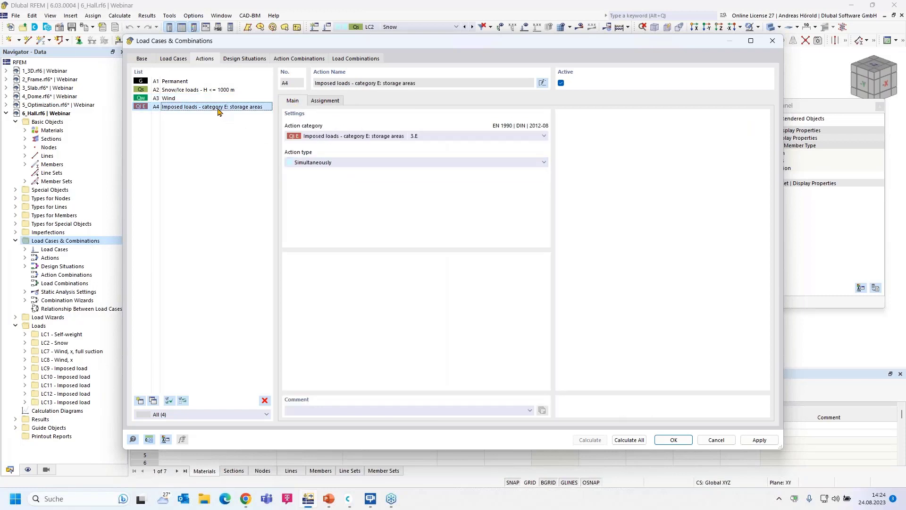
pyautogui.click(338, 163)
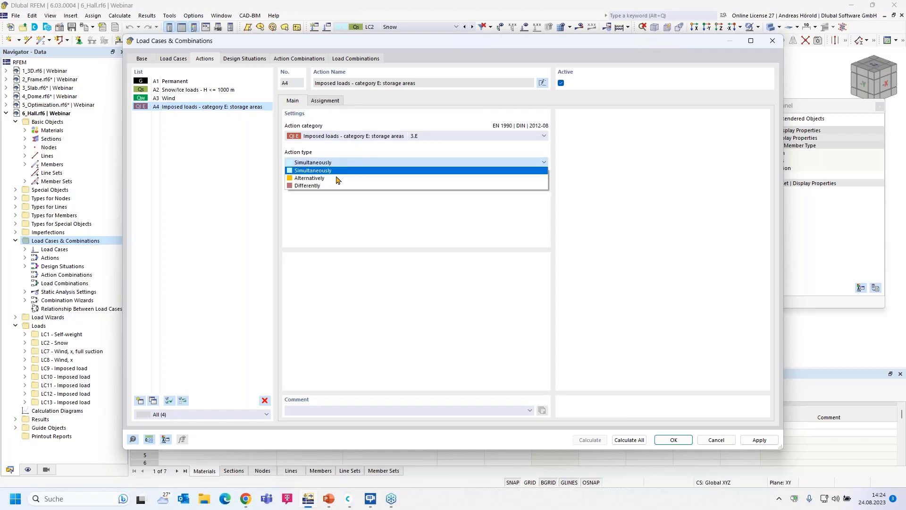
pyautogui.click(338, 186)
pyautogui.click(325, 101)
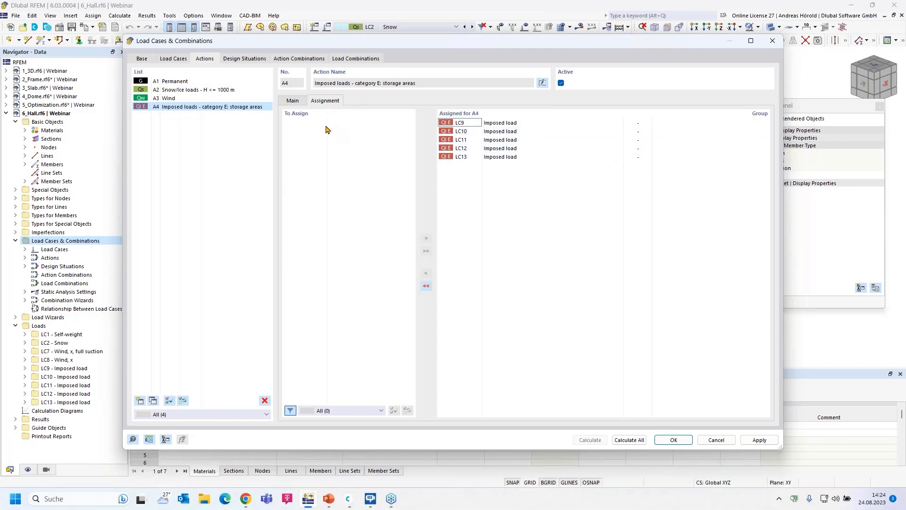
pyautogui.click(292, 101)
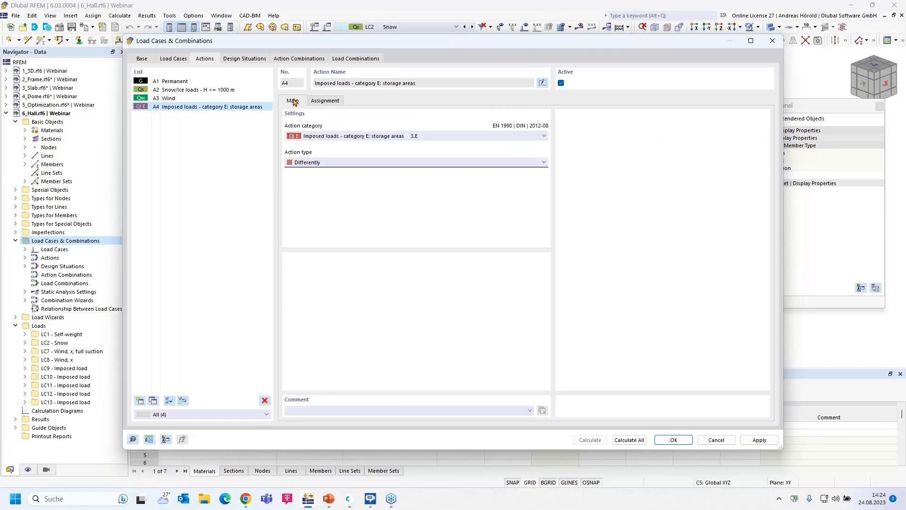
pyautogui.click(347, 163)
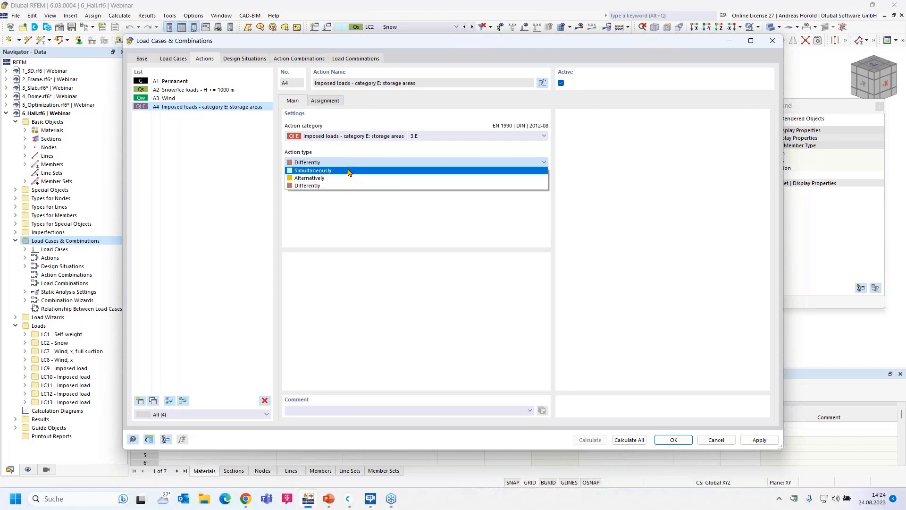
pyautogui.click(348, 171)
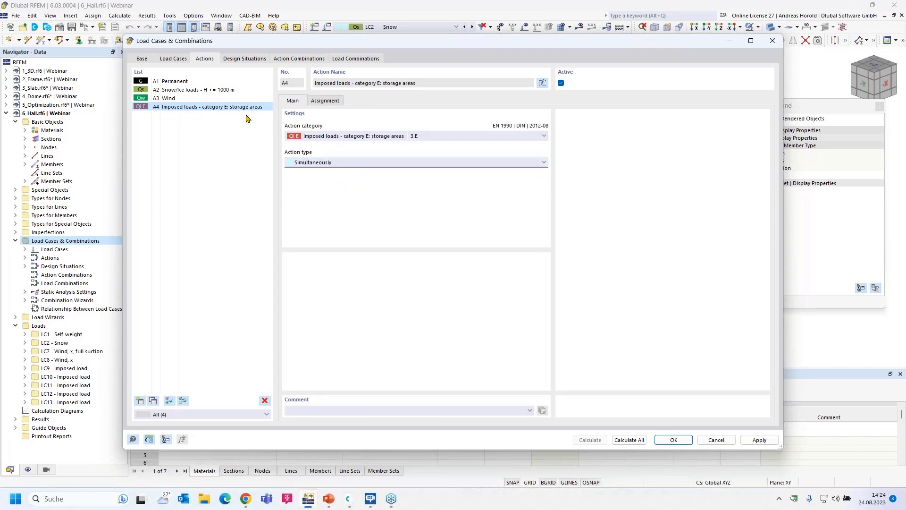
# Deactivate the actions A2 Snow/Ice loads and A3 Wind
pyautogui.click(211, 92)
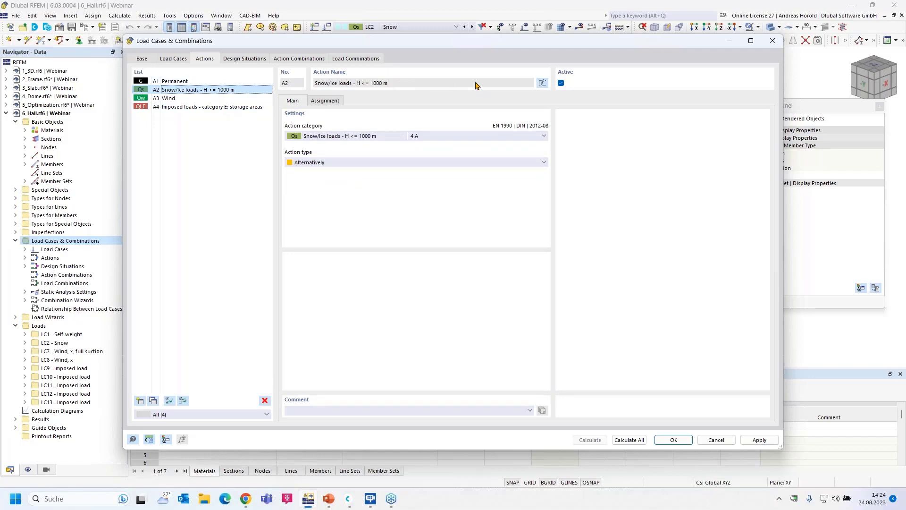
pyautogui.click(561, 83)
pyautogui.click(171, 99)
pyautogui.click(560, 83)
pyautogui.click(561, 83)
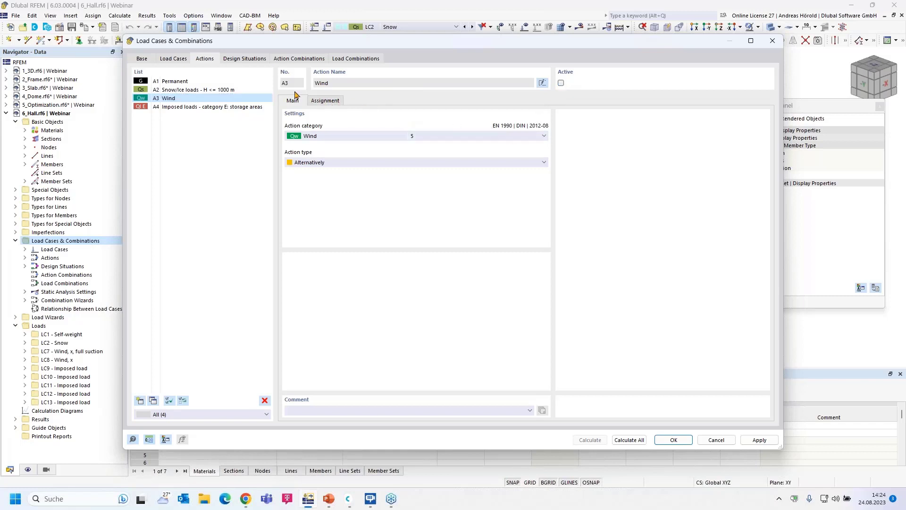
# Widen the dialog and examine the generated load combinations CO2 through CO6
pyautogui.click(356, 58)
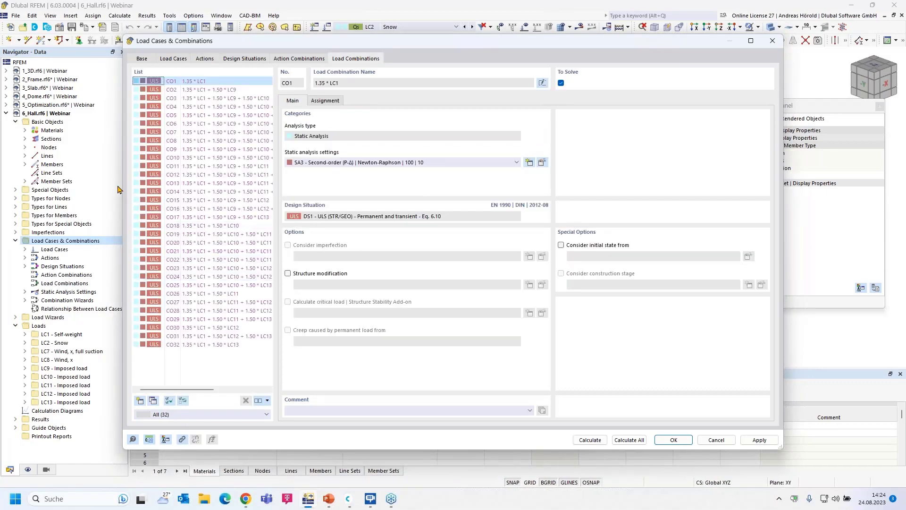
pyautogui.moveTo(123, 184); pyautogui.dragTo(11, 179)
pyautogui.moveTo(784, 222); pyautogui.dragTo(884, 218)
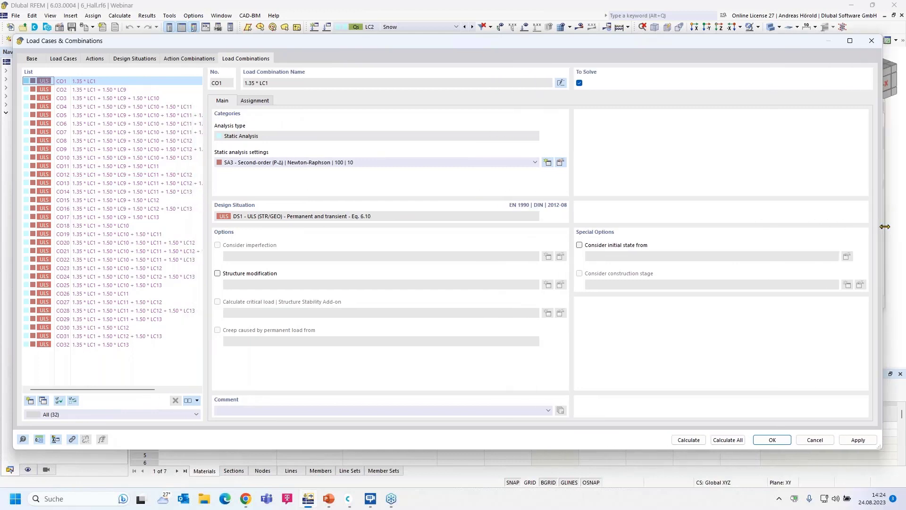
pyautogui.click(118, 90)
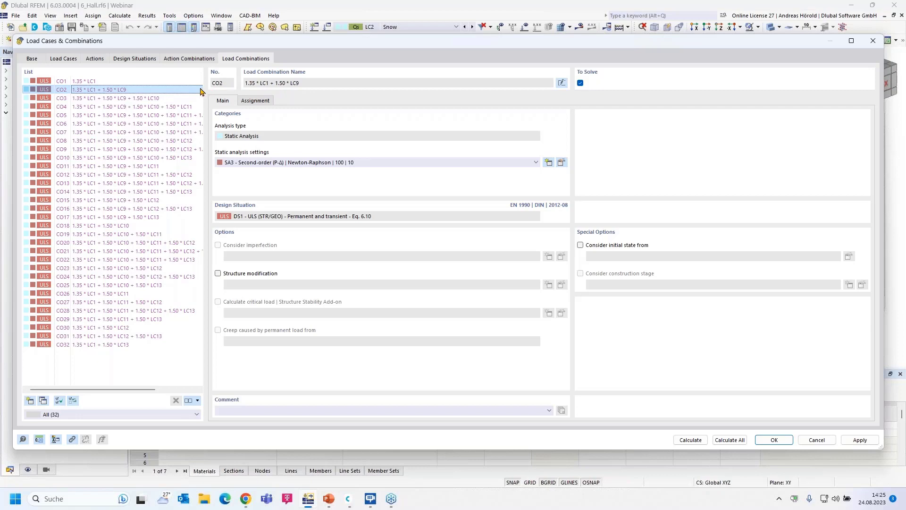
pyautogui.click(135, 98)
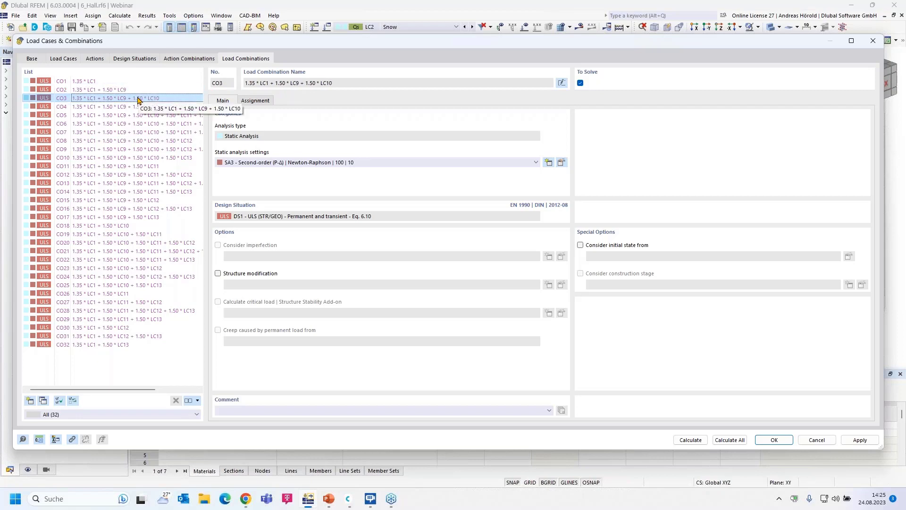
pyautogui.click(138, 107)
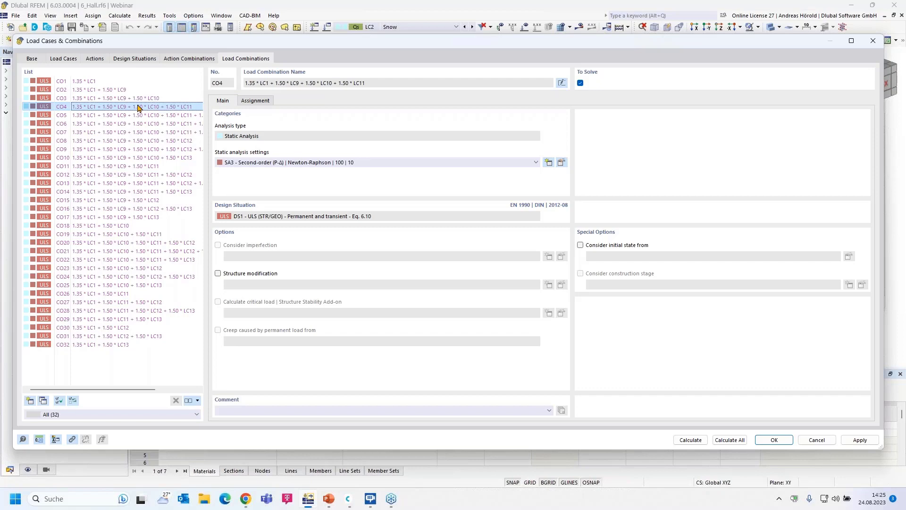
pyautogui.click(140, 115)
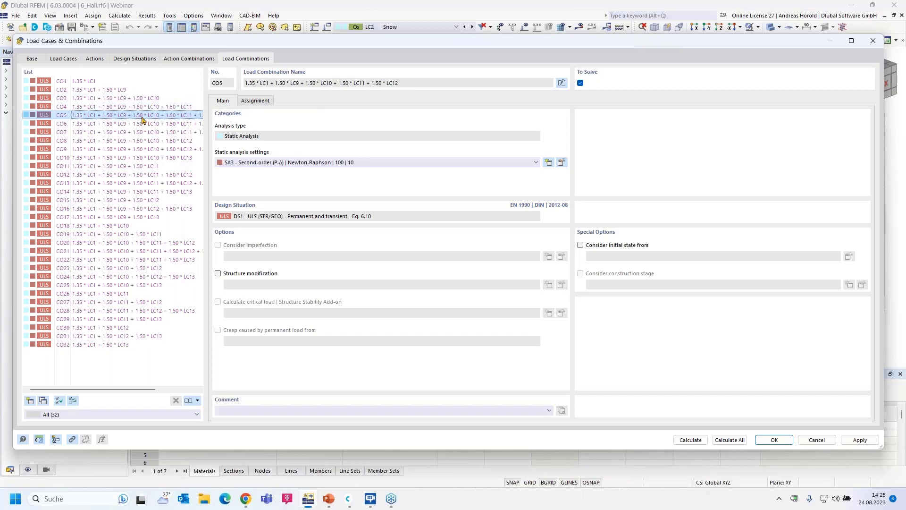
pyautogui.click(145, 124)
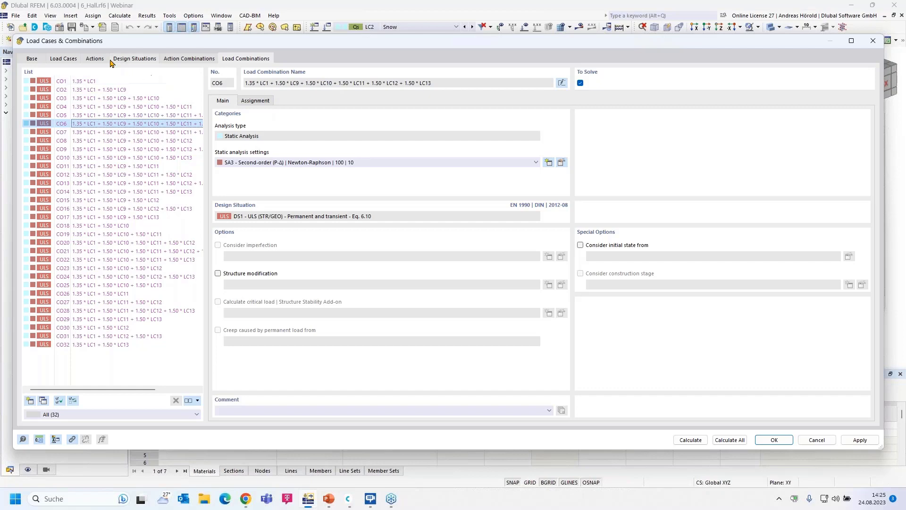
# Set the action type of A4 Imposed loads - category E: storage areas to Differently
pyautogui.click(94, 58)
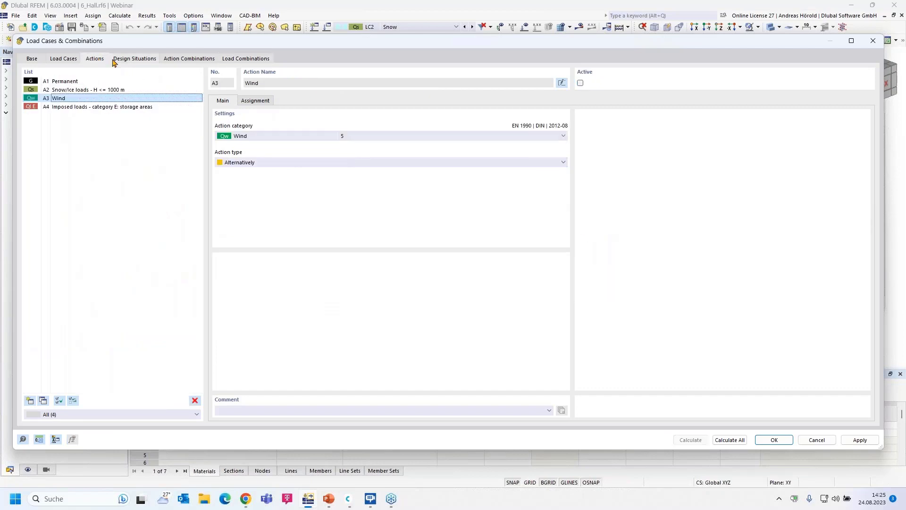
pyautogui.click(109, 110)
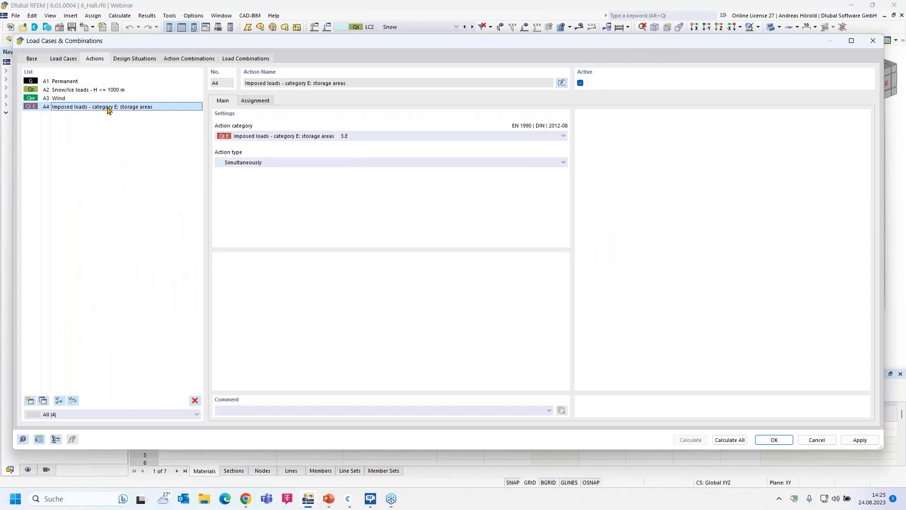
pyautogui.click(298, 162)
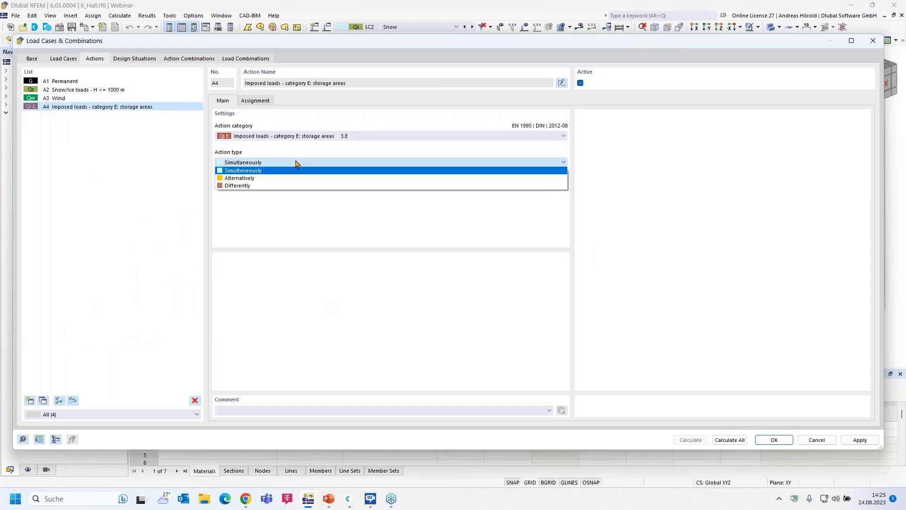
pyautogui.click(280, 188)
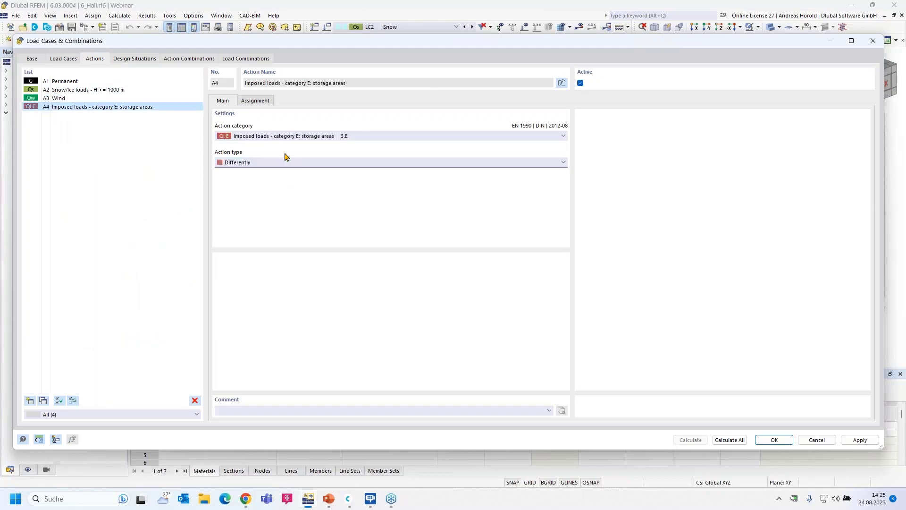
# Assign group 1 to load cases LC9 through LC12 and group 2 to LC13 within action A4
pyautogui.click(255, 101)
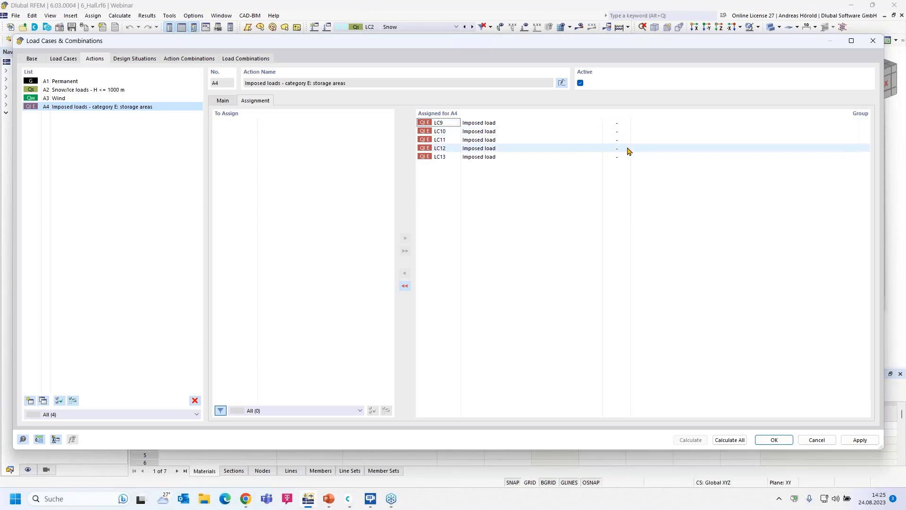
pyautogui.click(622, 123)
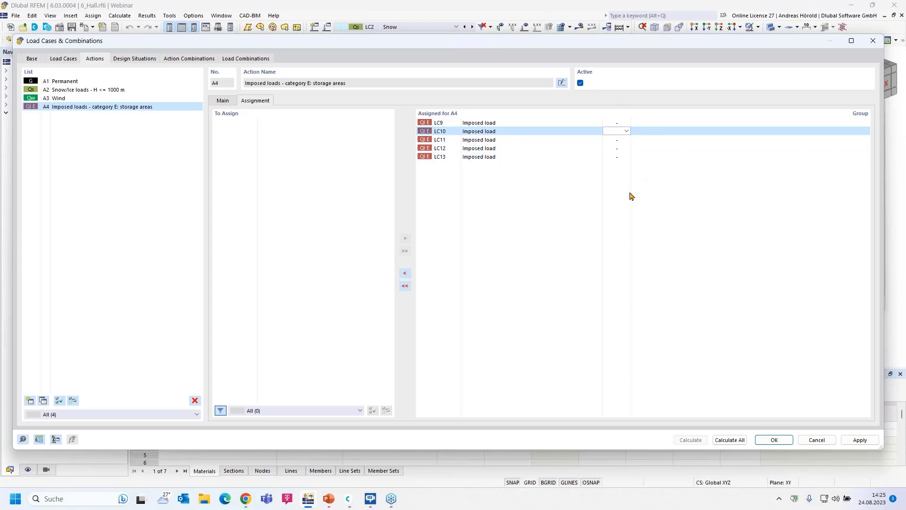
pyautogui.click(621, 123)
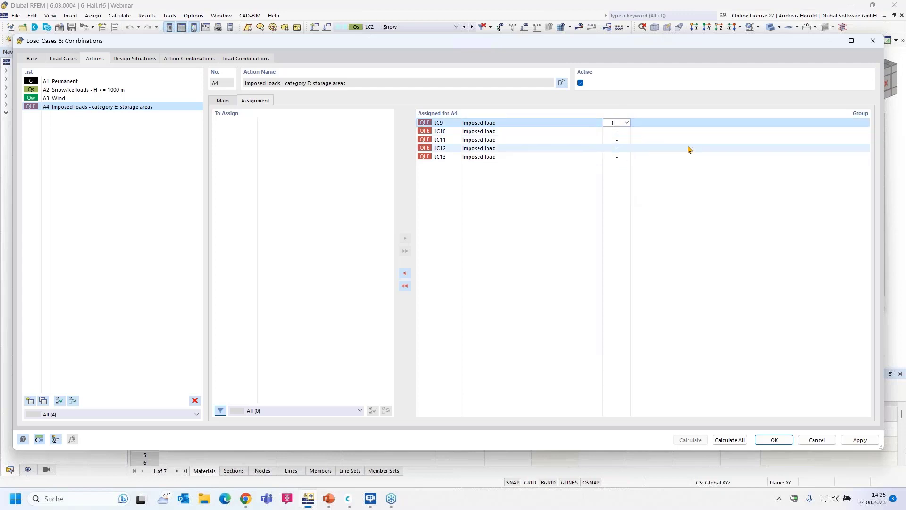
pyautogui.click(620, 132)
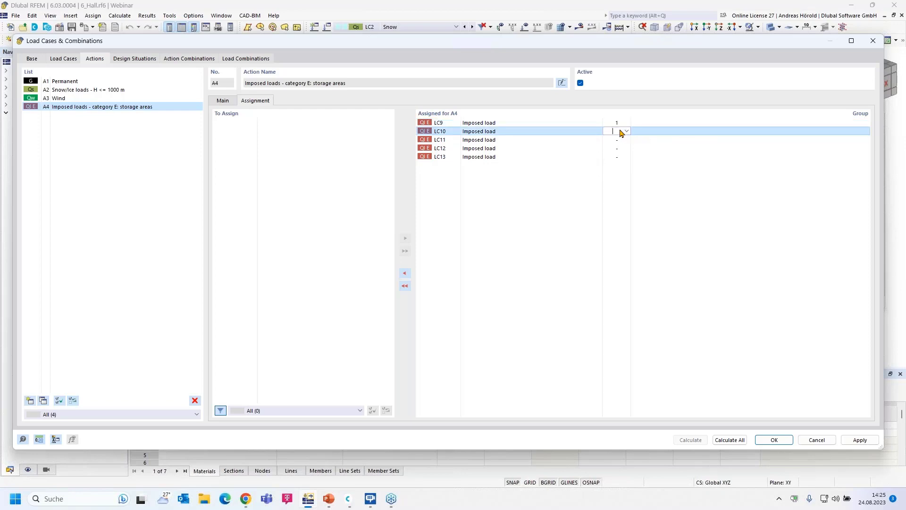
pyautogui.click(619, 140)
pyautogui.write('1')
pyautogui.click(620, 149)
pyautogui.write('1')
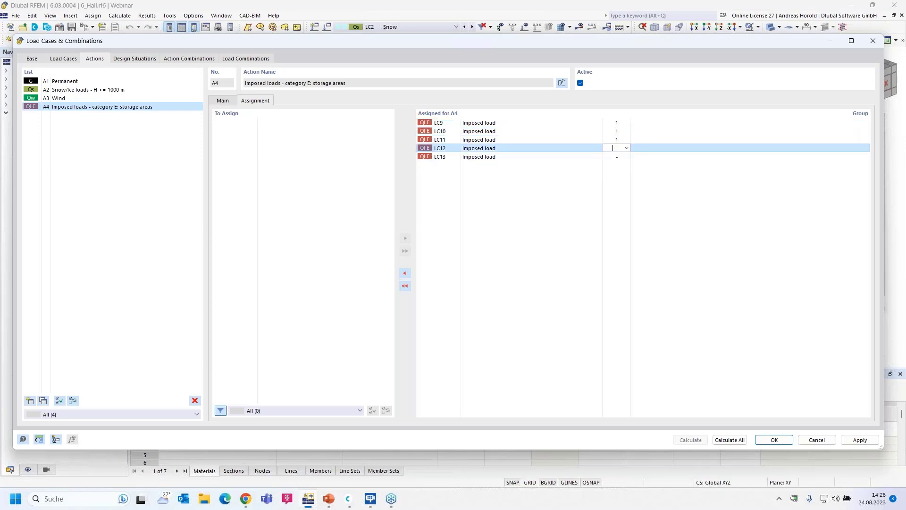
pyautogui.click(619, 158)
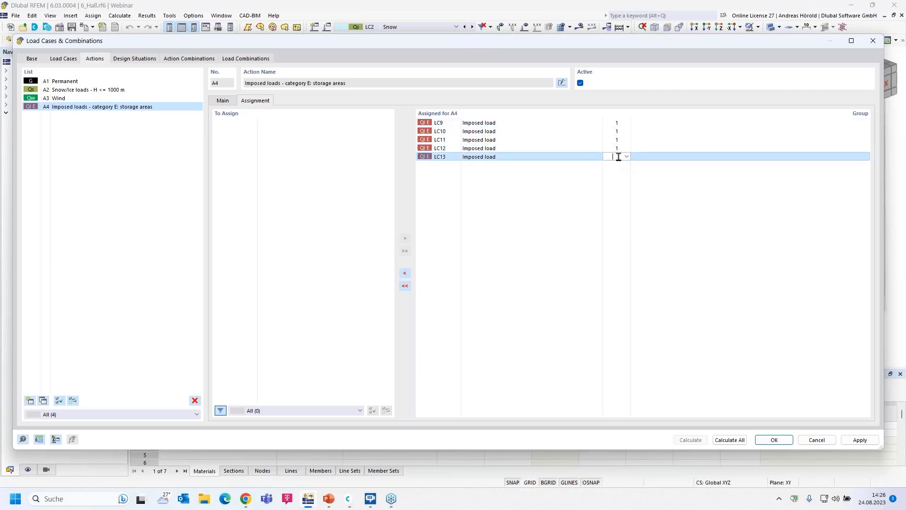
pyautogui.write('2')
pyautogui.click(621, 175)
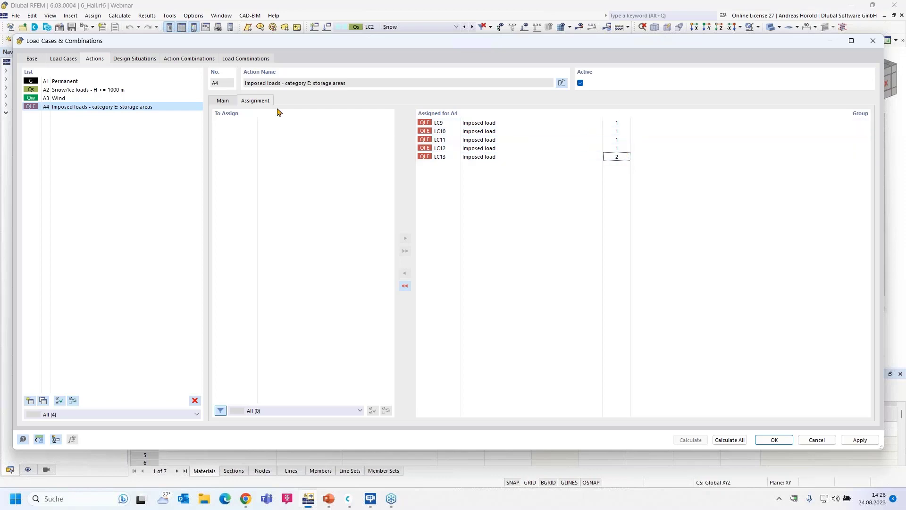
# Examine the regenerated load combinations CO2 through CO5, checking how LC13 combines with LC9 and LC10, and return to the A4 assignment
pyautogui.click(240, 59)
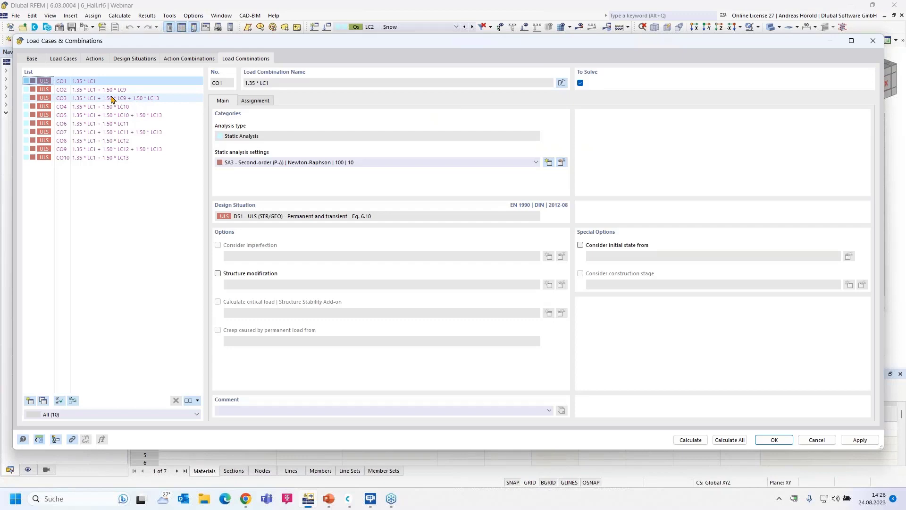
pyautogui.click(124, 89)
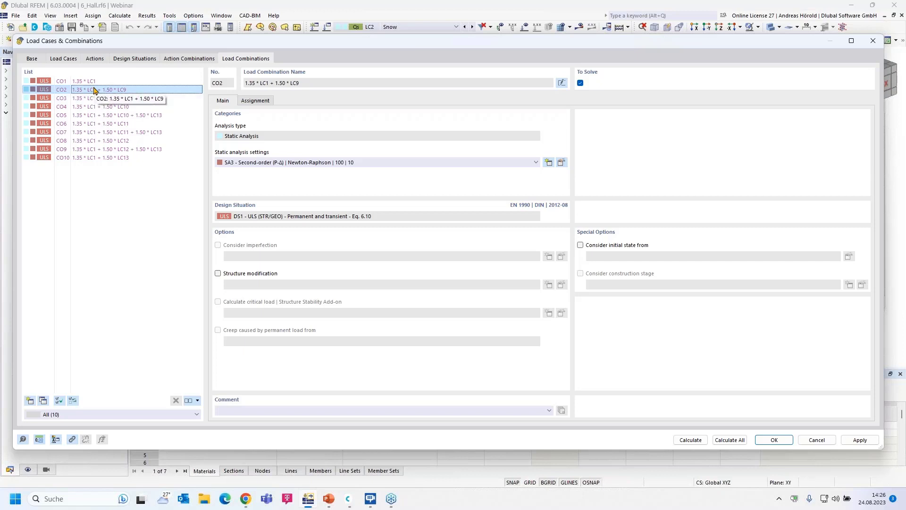
pyautogui.click(127, 99)
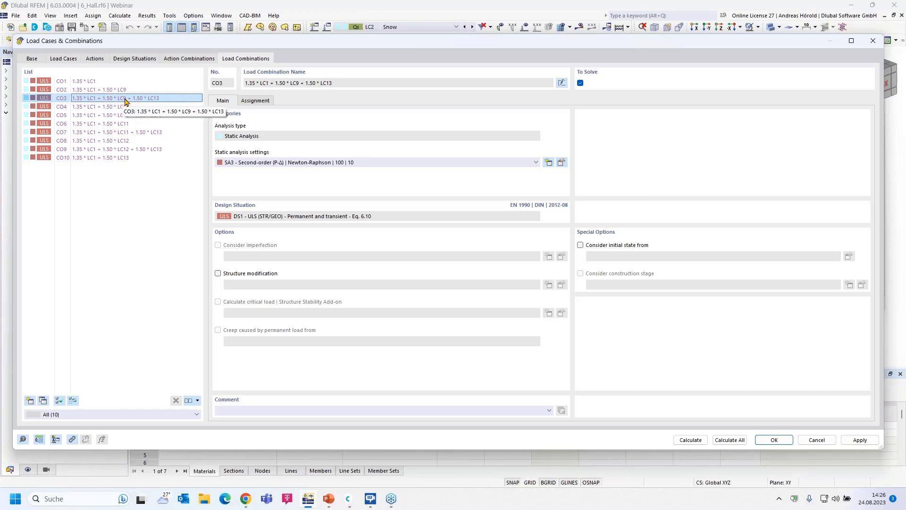
pyautogui.click(111, 107)
pyautogui.click(136, 115)
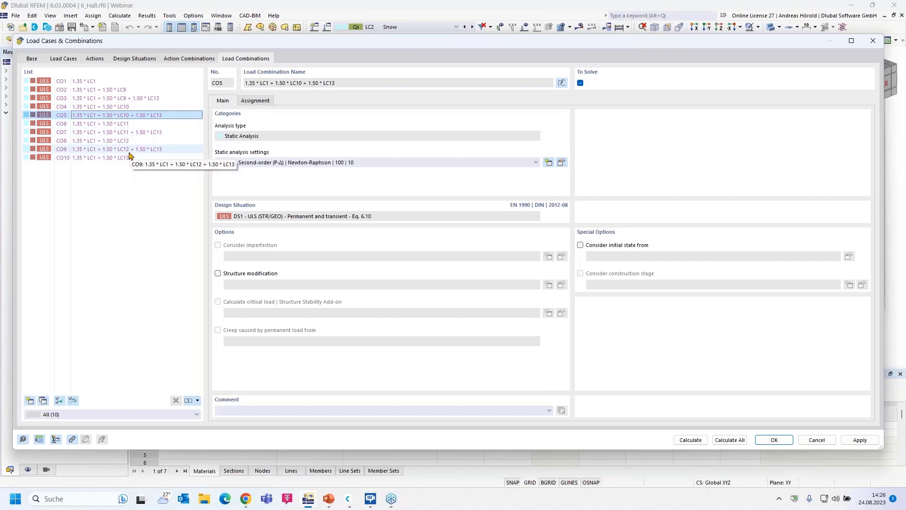
pyautogui.click(95, 59)
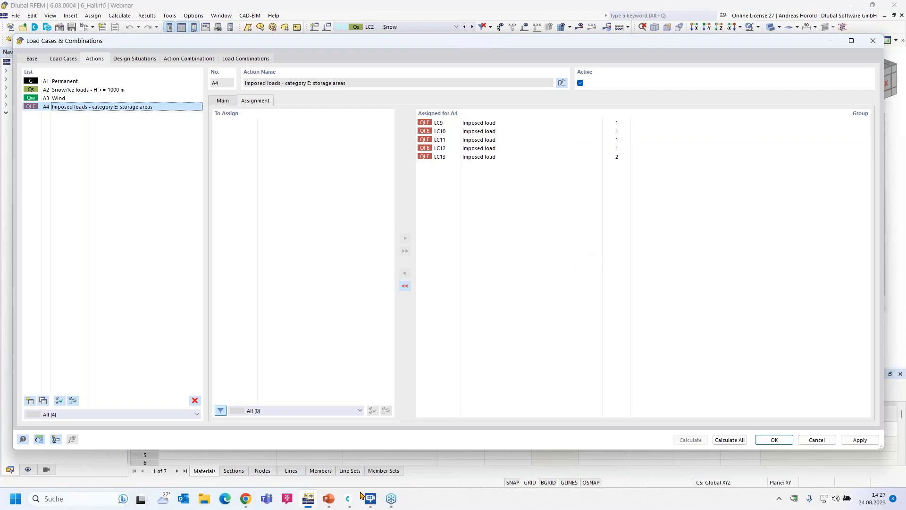
# Switch to the PowerPoint presentation and advance to the slide about booking a free online appointment
pyautogui.moveTo(330, 500)
pyautogui.click(330, 469)
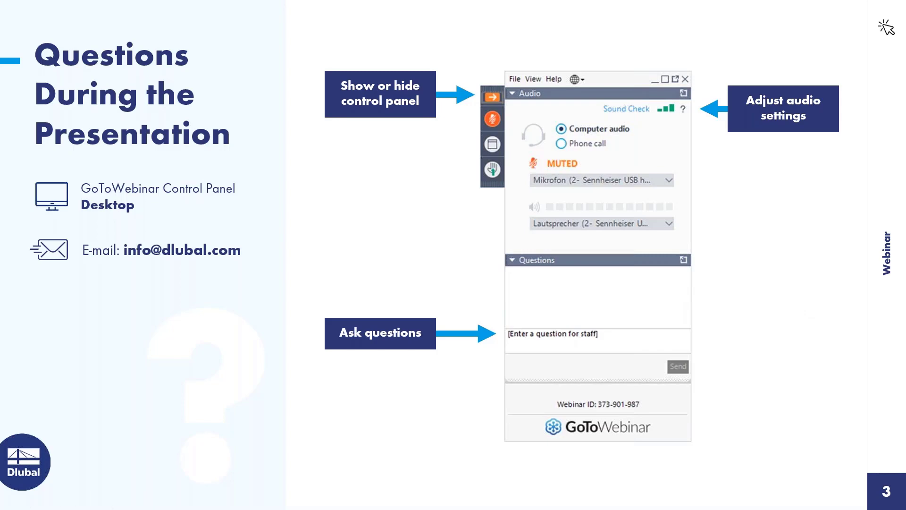
pyautogui.press('Right')
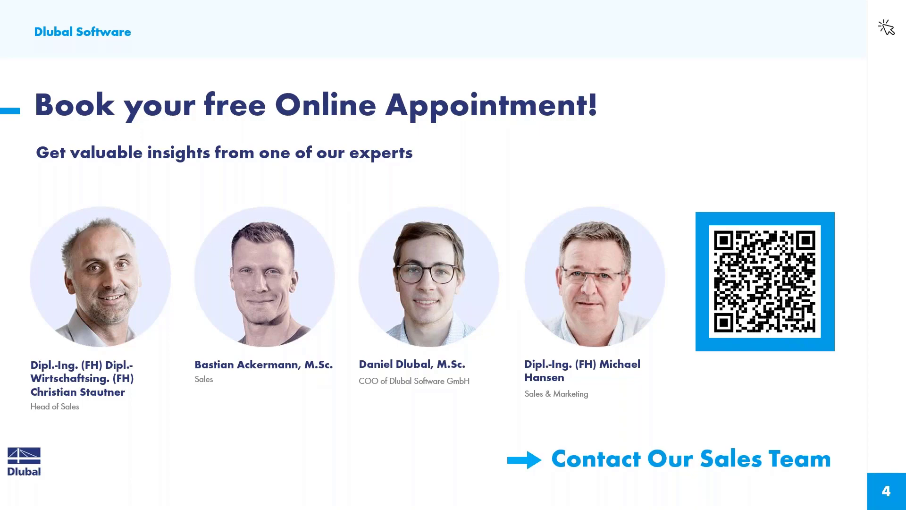
# Switch to the Dlubal website in Chrome and open its Webinars page
pyautogui.hotkey('alt', 'Tab')
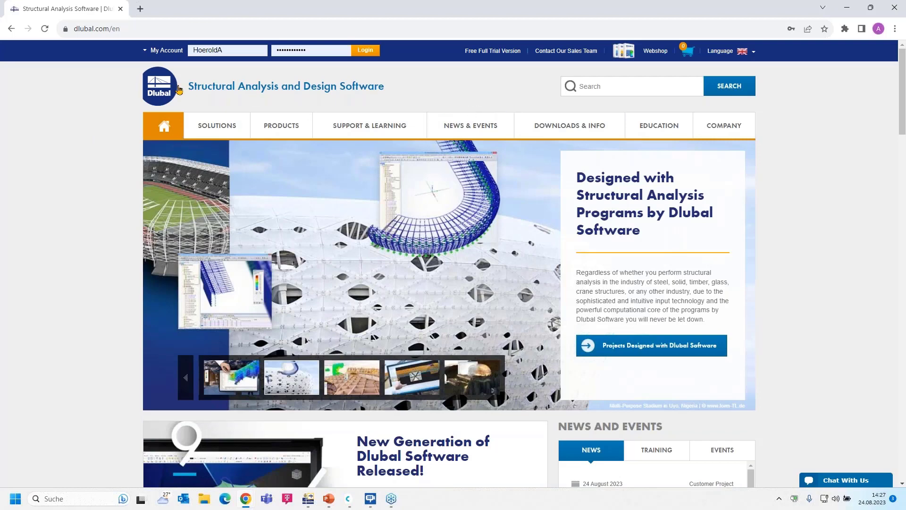
pyautogui.moveTo(474, 122)
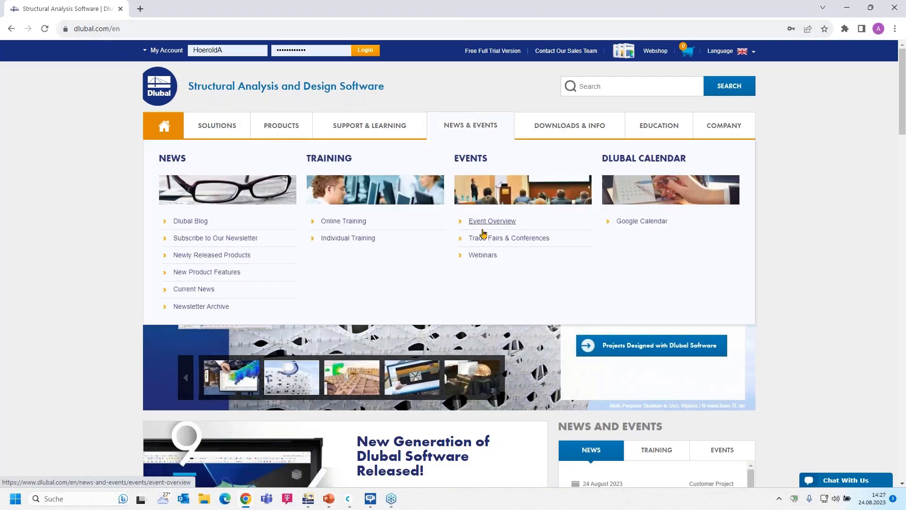
pyautogui.click(483, 256)
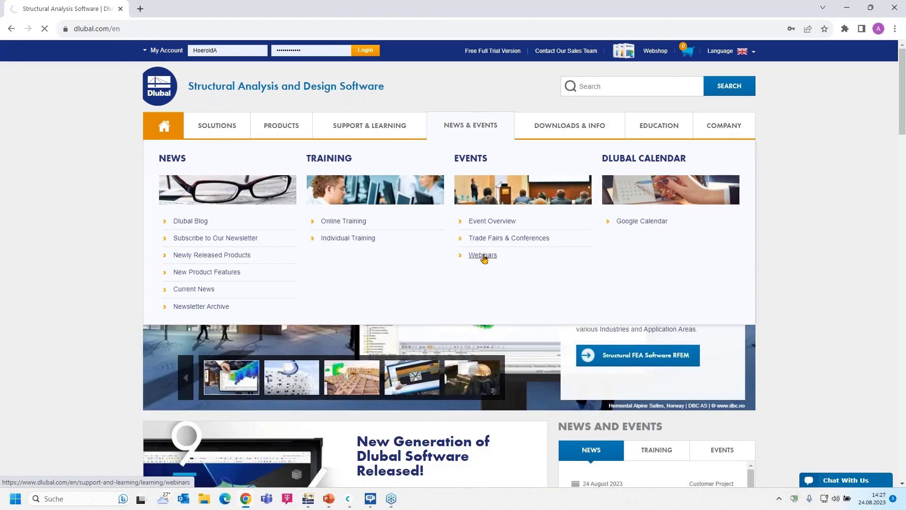
# Look through the upcoming webinars, from the August 2023 FAQ session to Design of Solid RSECTION Sections in RFEM 6
pyautogui.scroll(-4, 484, 256)
pyautogui.scroll(-5, 376, 194)
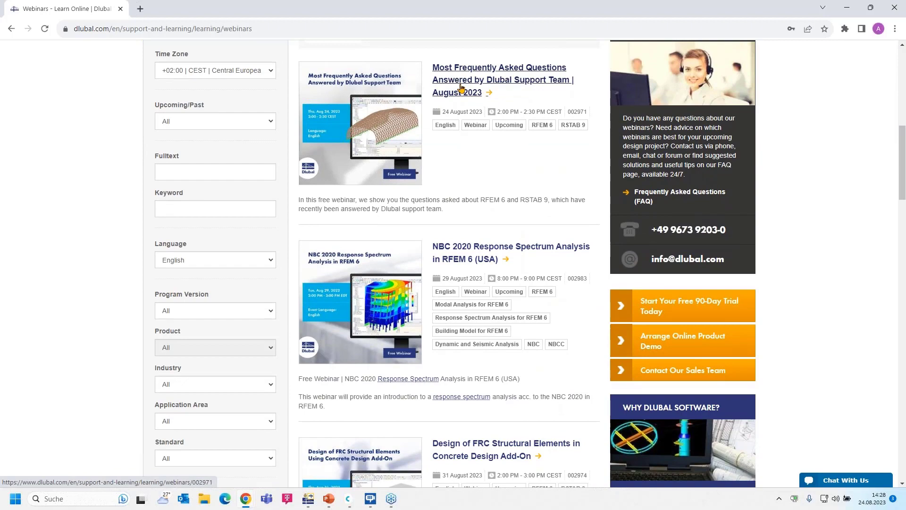
pyautogui.scroll(1, 461, 90)
pyautogui.scroll(-1, 463, 113)
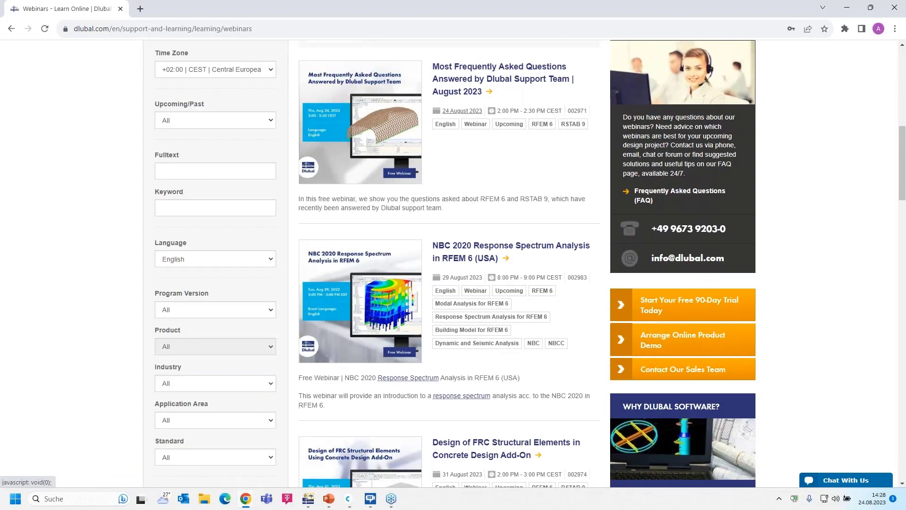
pyautogui.scroll(-1, 468, 116)
pyautogui.scroll(-1, 470, 120)
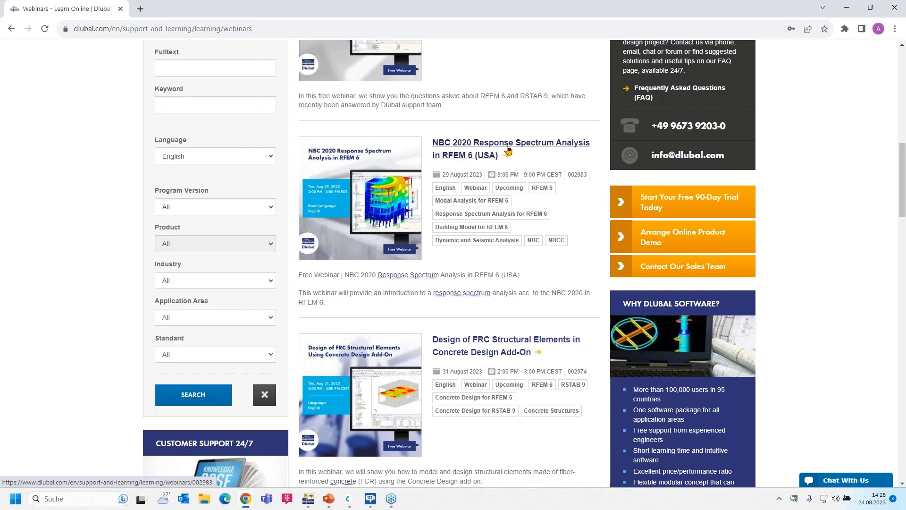
pyautogui.scroll(-1, 458, 241)
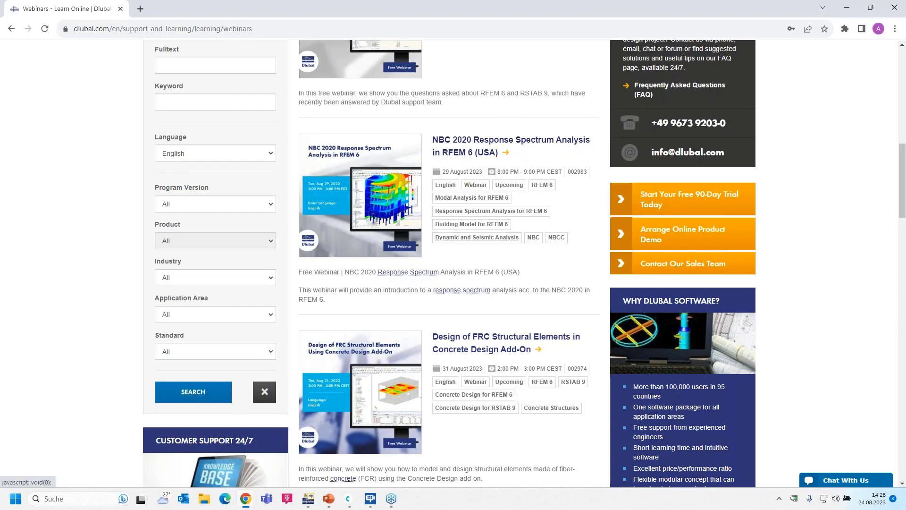
pyautogui.scroll(-2, 460, 240)
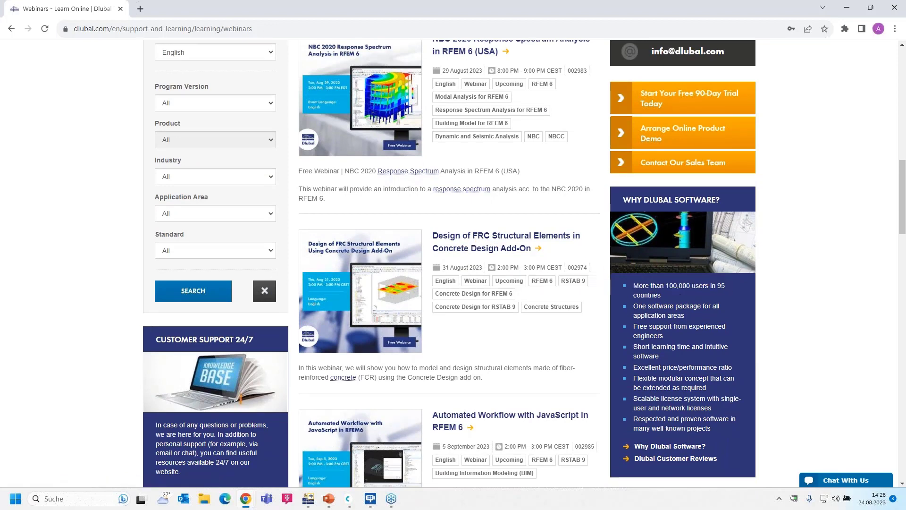
pyautogui.moveTo(512, 267)
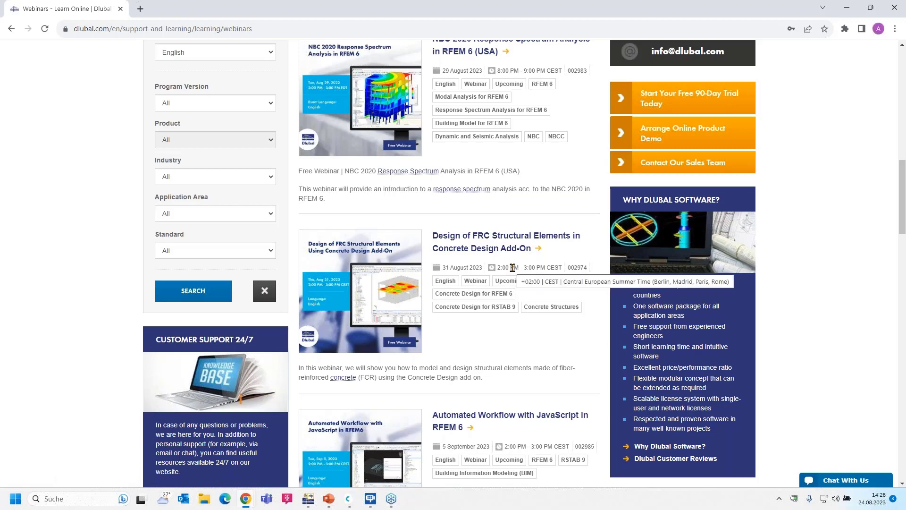
pyautogui.scroll(-2, 513, 268)
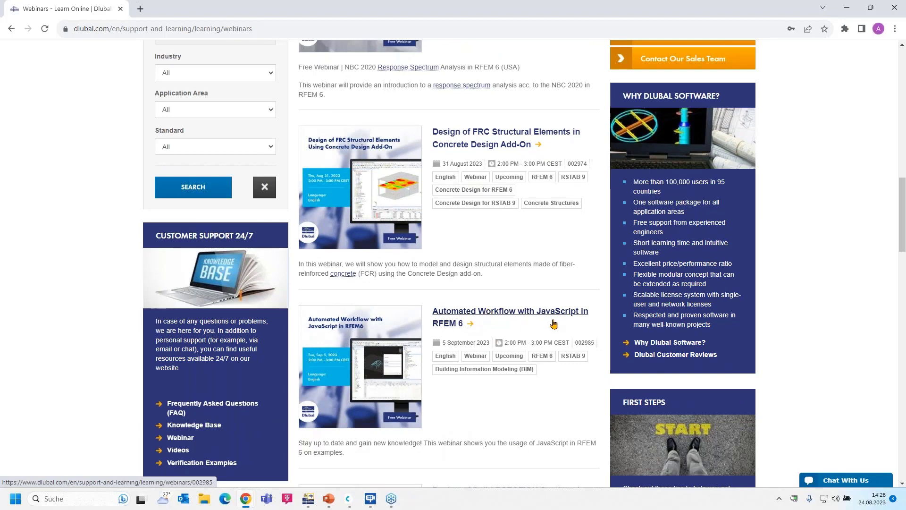
pyautogui.scroll(-3, 503, 306)
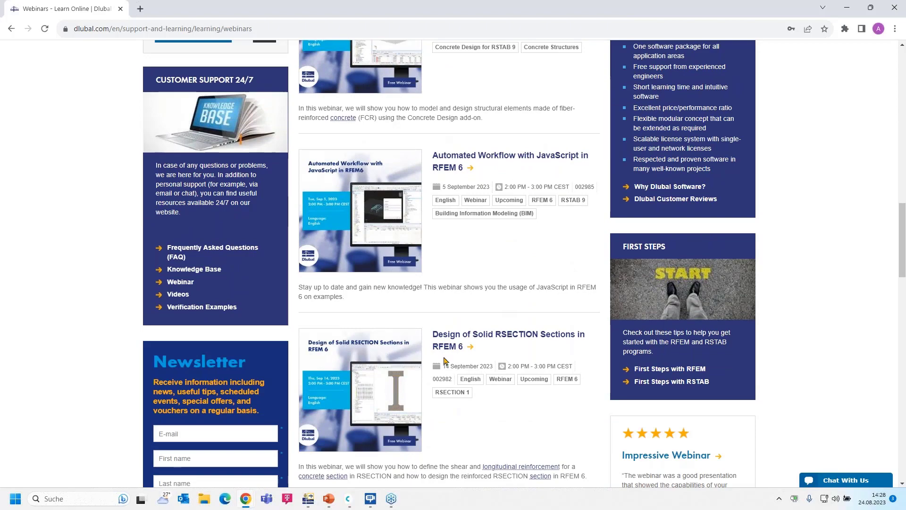
pyautogui.scroll(2, 463, 348)
pyautogui.scroll(-5, 463, 348)
pyautogui.scroll(1, 465, 346)
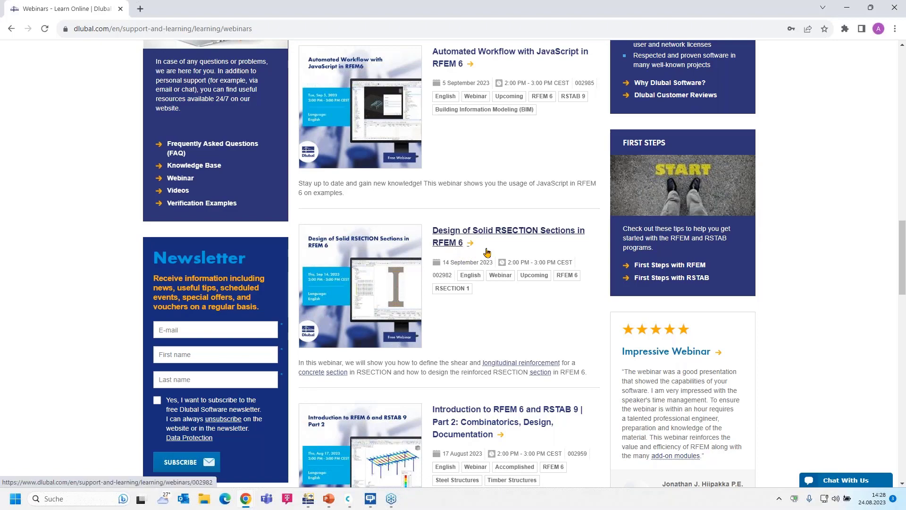
# Open the page of the webinar Most Frequently Asked Questions Answered by Dlubal Support Team | August 2023
pyautogui.scroll(20, 487, 252)
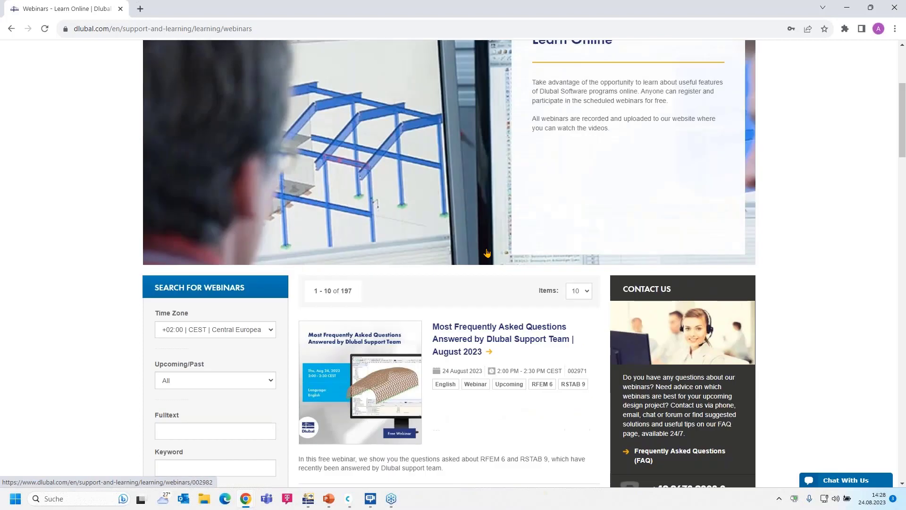
pyautogui.scroll(-3, 487, 253)
pyautogui.click(477, 185)
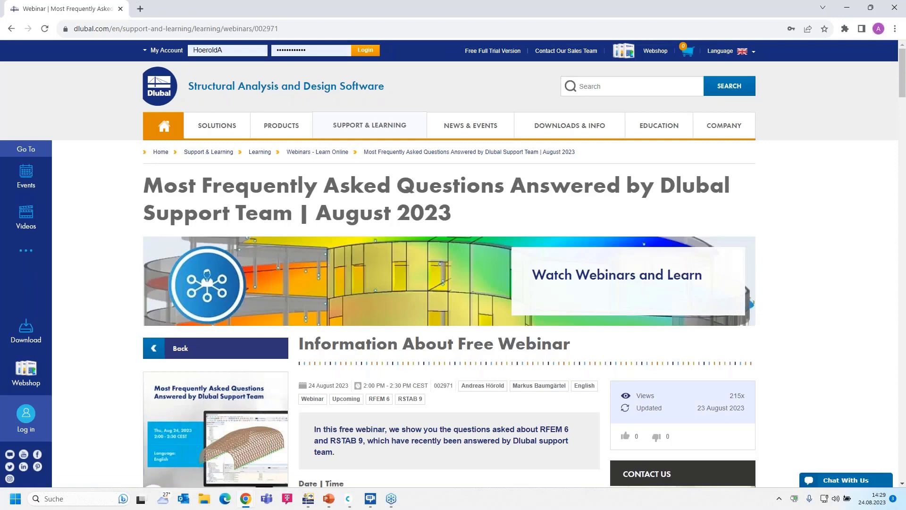
# Review the webinar page's content, speakers and presentation slides download, and check the offered models to download
pyautogui.scroll(-2, 328, 142)
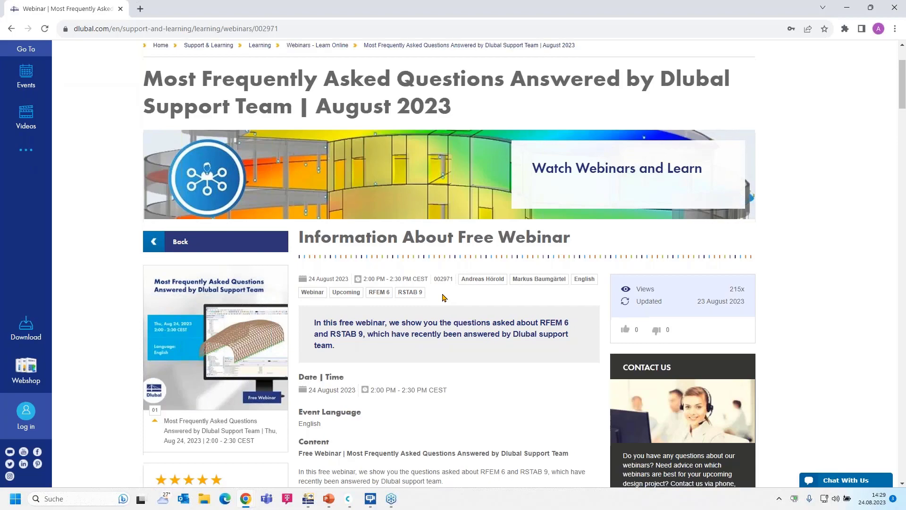
pyautogui.scroll(-4, 446, 301)
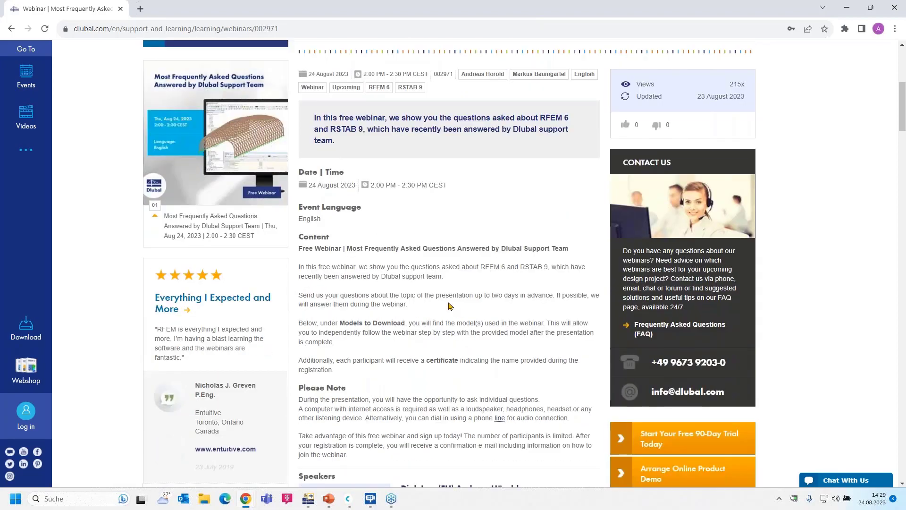
pyautogui.scroll(-6, 450, 306)
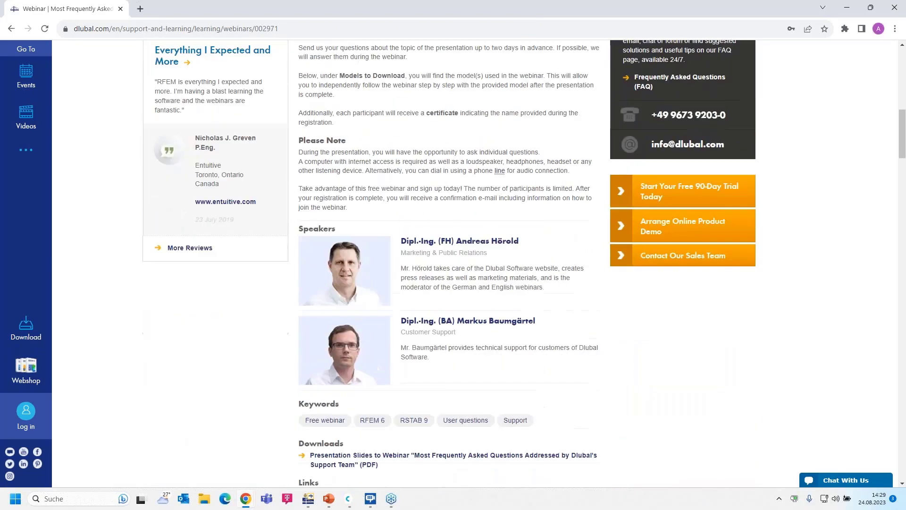
pyautogui.scroll(-2, 405, 352)
pyautogui.scroll(1, 405, 352)
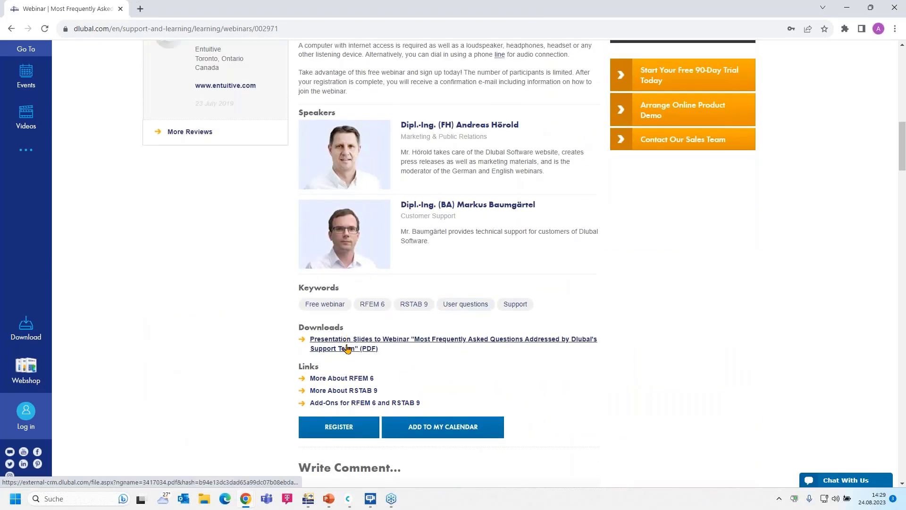
pyautogui.scroll(-17, 405, 353)
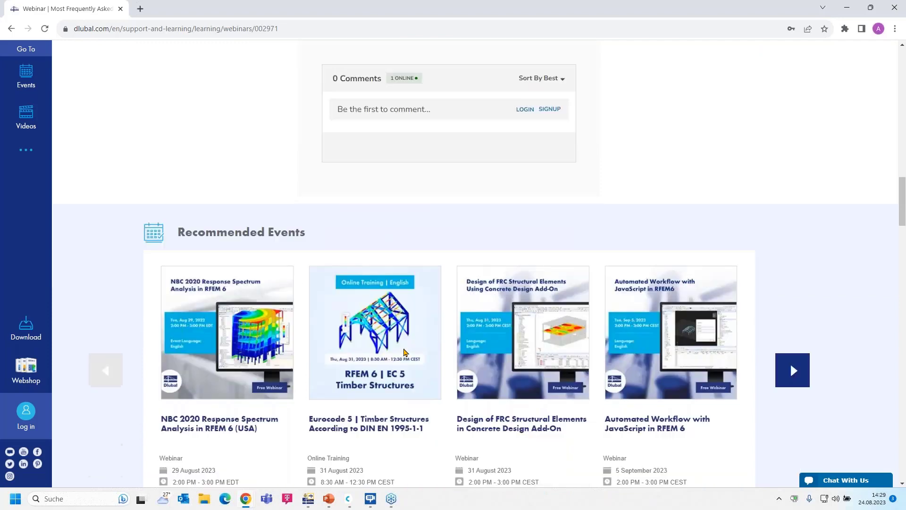
pyautogui.scroll(-6, 680, 355)
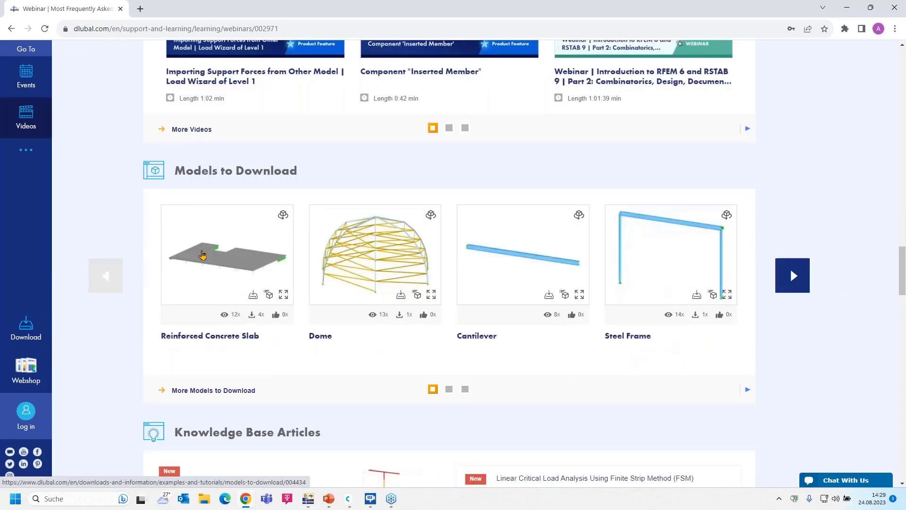
pyautogui.click(243, 276)
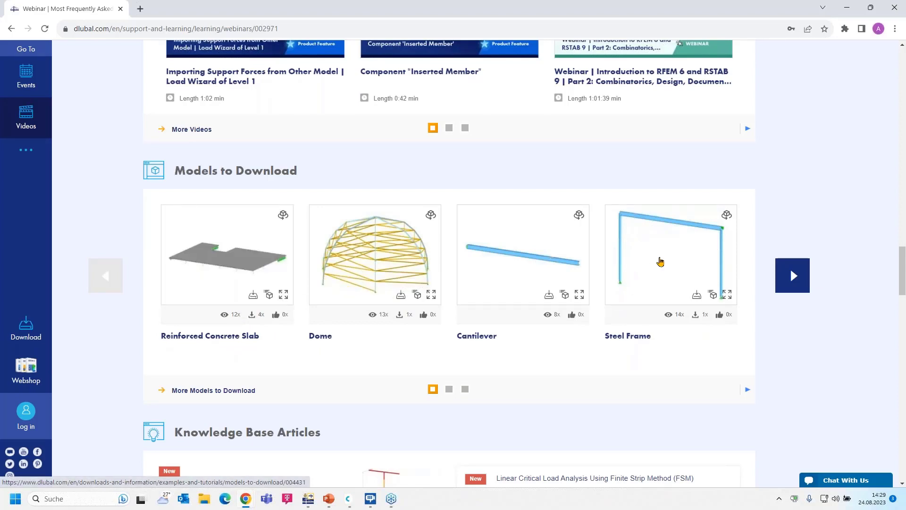